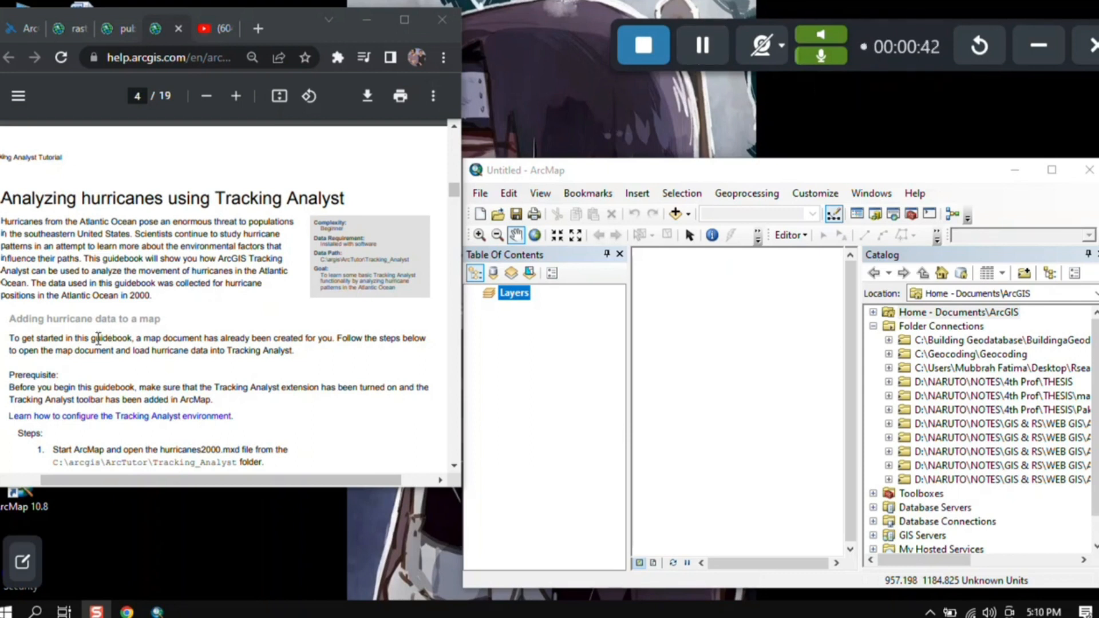
# Open the hurricanes2000 map document from the C:\Tracking Analyst\Tracking Analyst folder
pyautogui.scroll(-3, 118, 339)
pyautogui.scroll(-3, 118, 341)
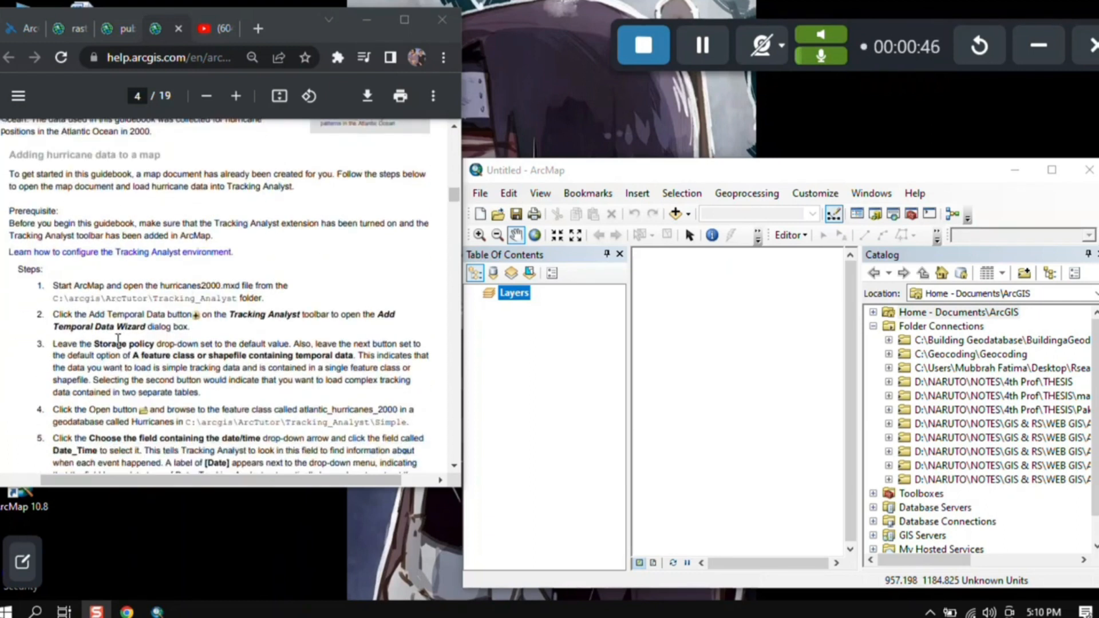
pyautogui.scroll(-3, 118, 340)
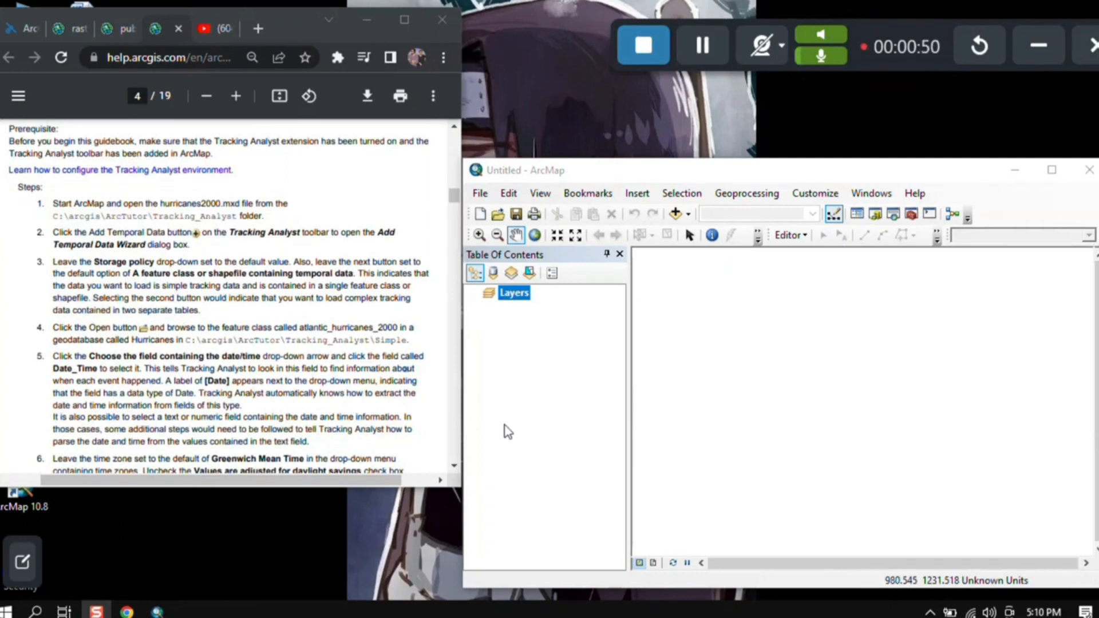
pyautogui.click(505, 218)
pyautogui.click(506, 217)
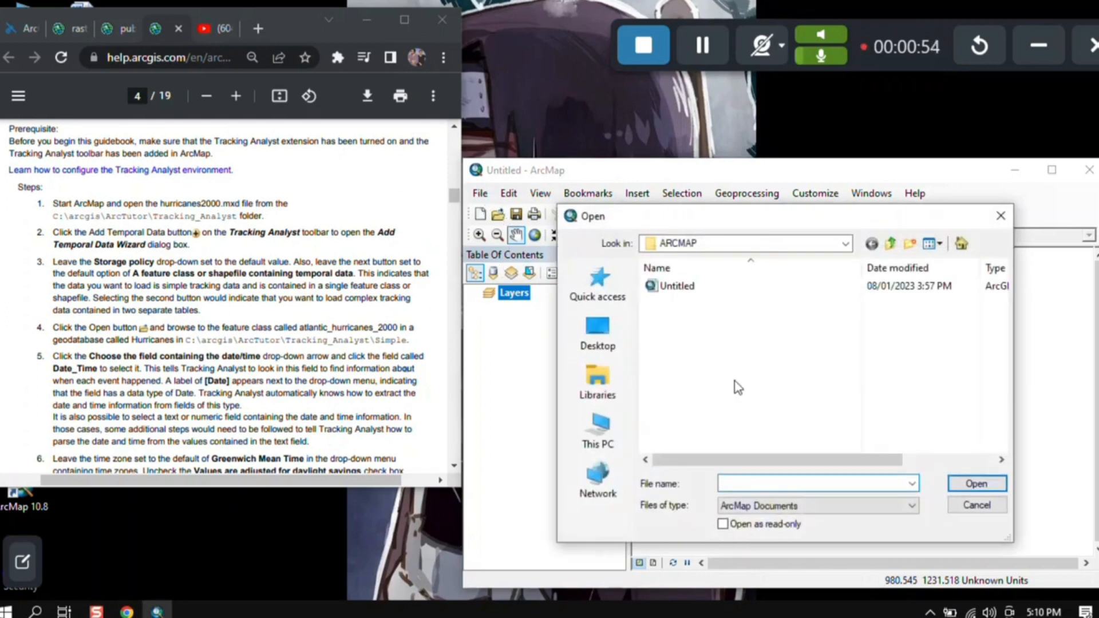
pyautogui.click(785, 249)
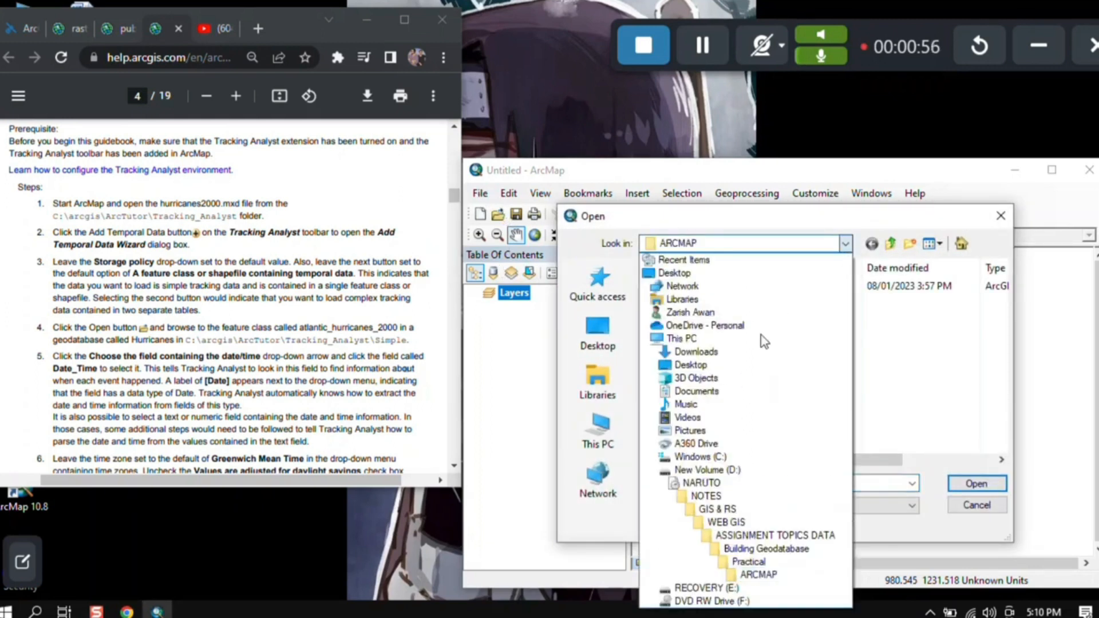
pyautogui.click(716, 457)
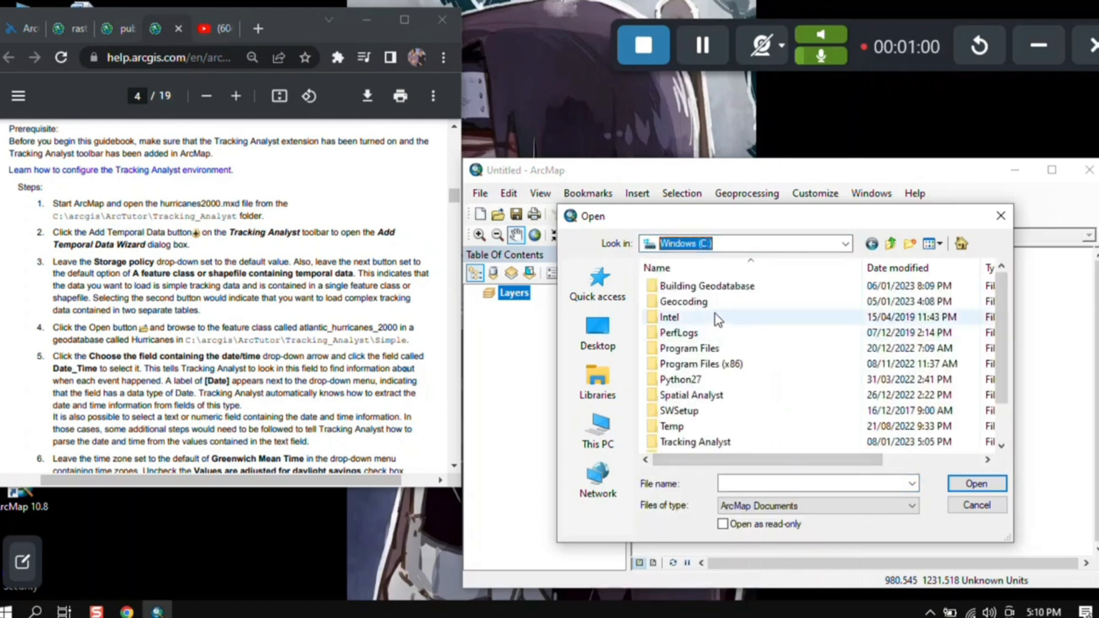
pyautogui.scroll(-1, 716, 316)
pyautogui.doubleClick(719, 394)
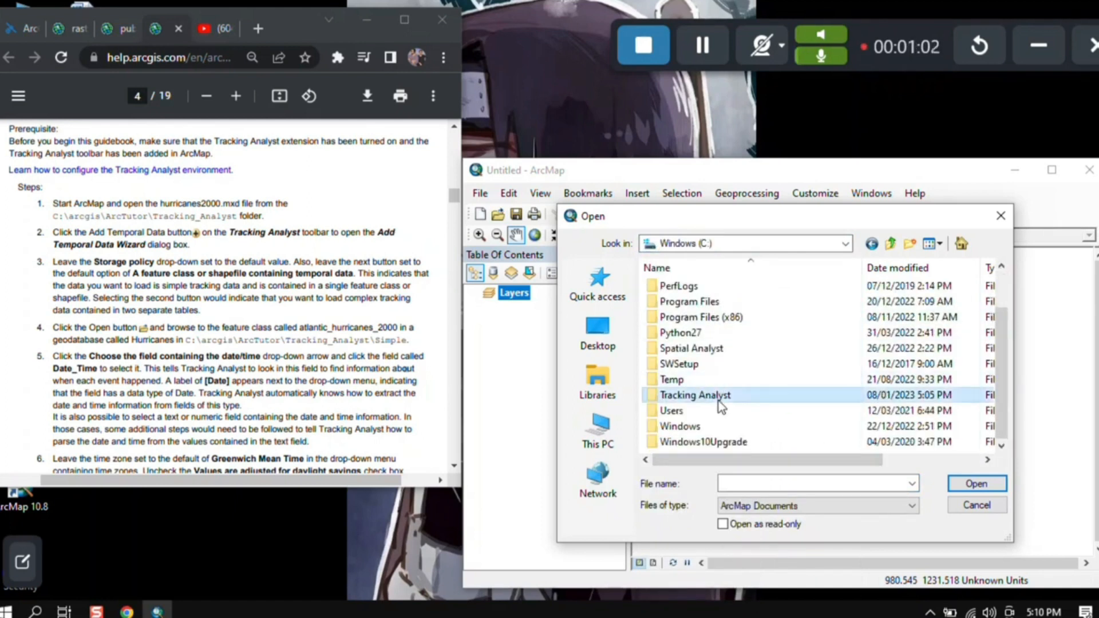
pyautogui.doubleClick(715, 301)
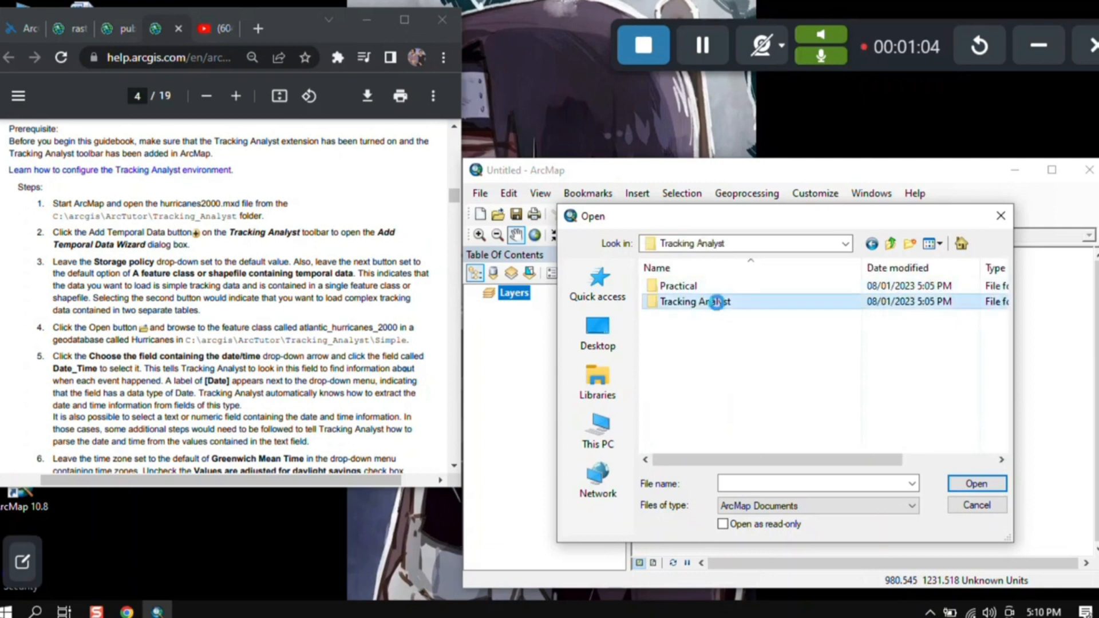
pyautogui.click(716, 318)
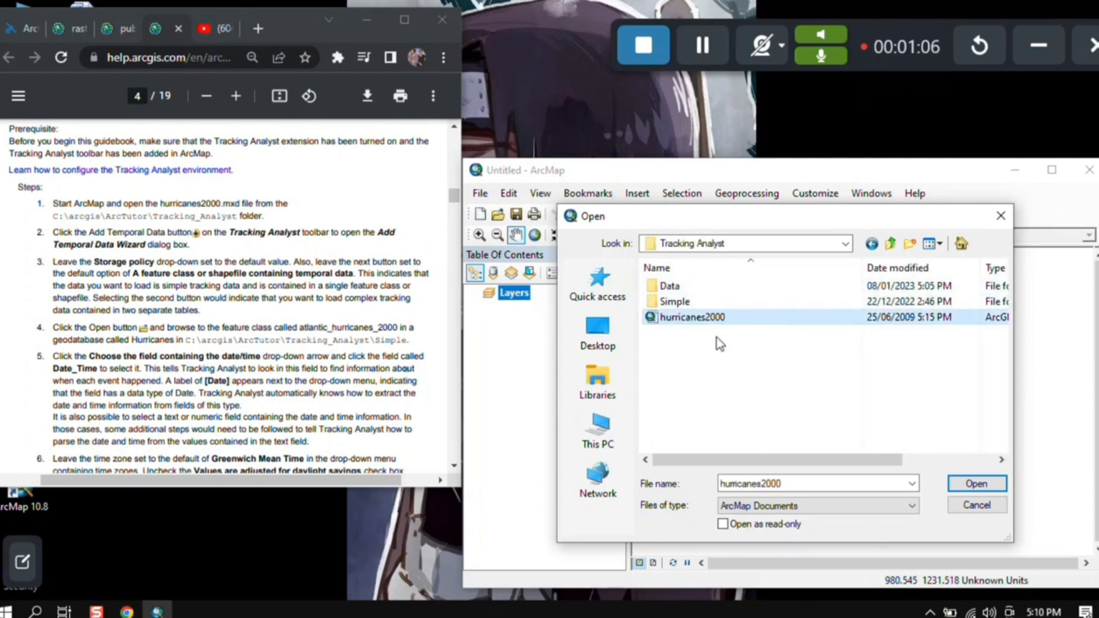
pyautogui.click(975, 484)
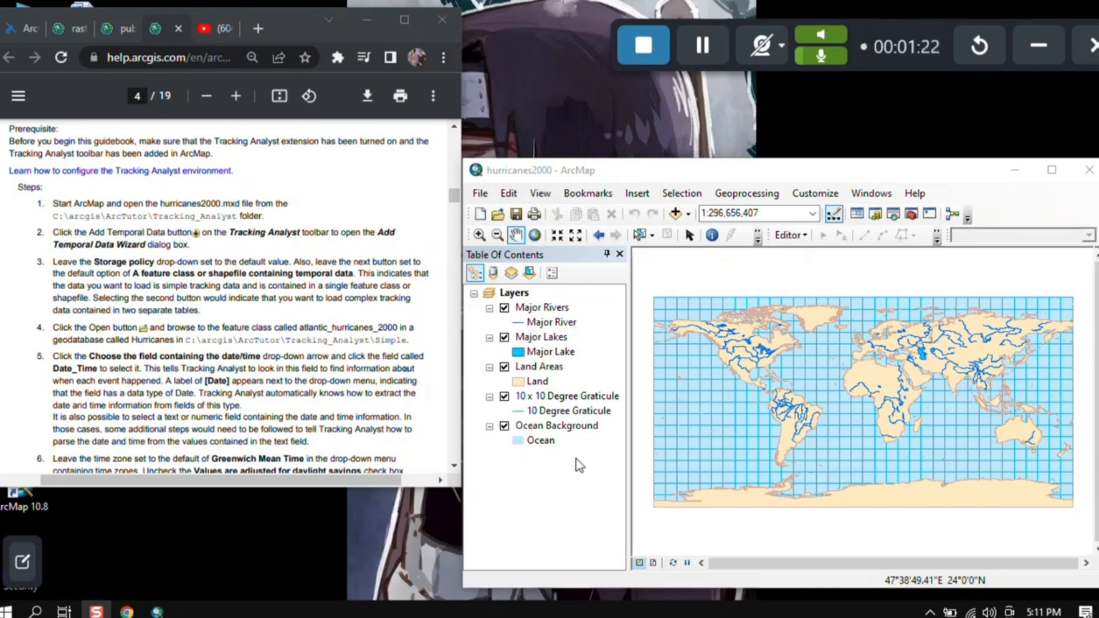
# Display the Tracking Analyst toolbar and place it as a floating toolbar clear of the map, just above the ArcMap window
pyautogui.click(1007, 207)
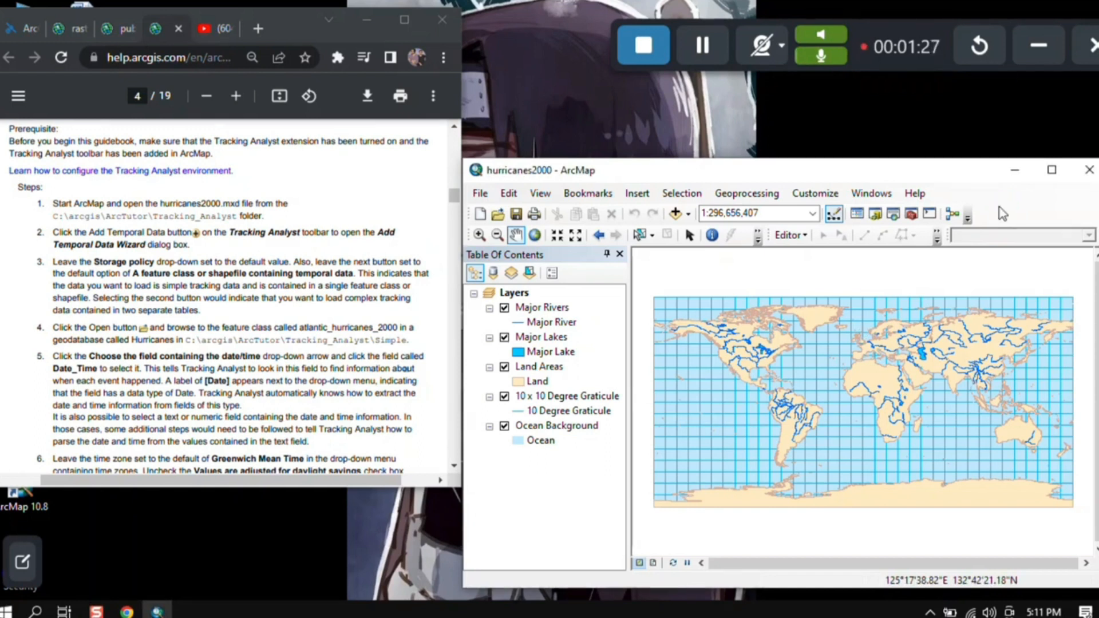
pyautogui.rightClick(1020, 207)
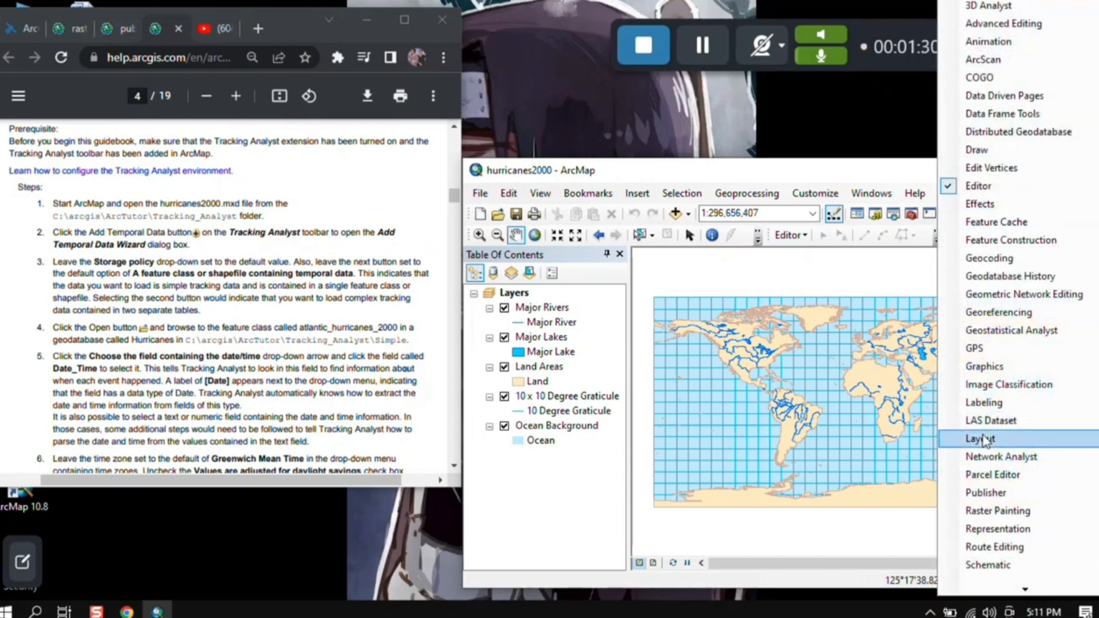
pyautogui.moveTo(1023, 589)
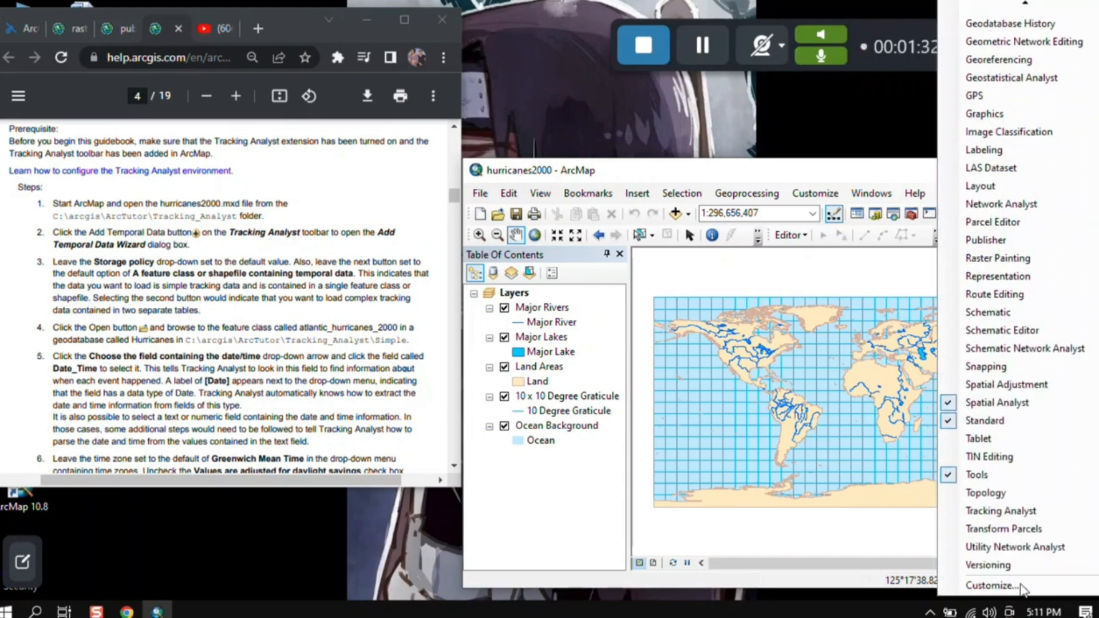
pyautogui.click(1021, 511)
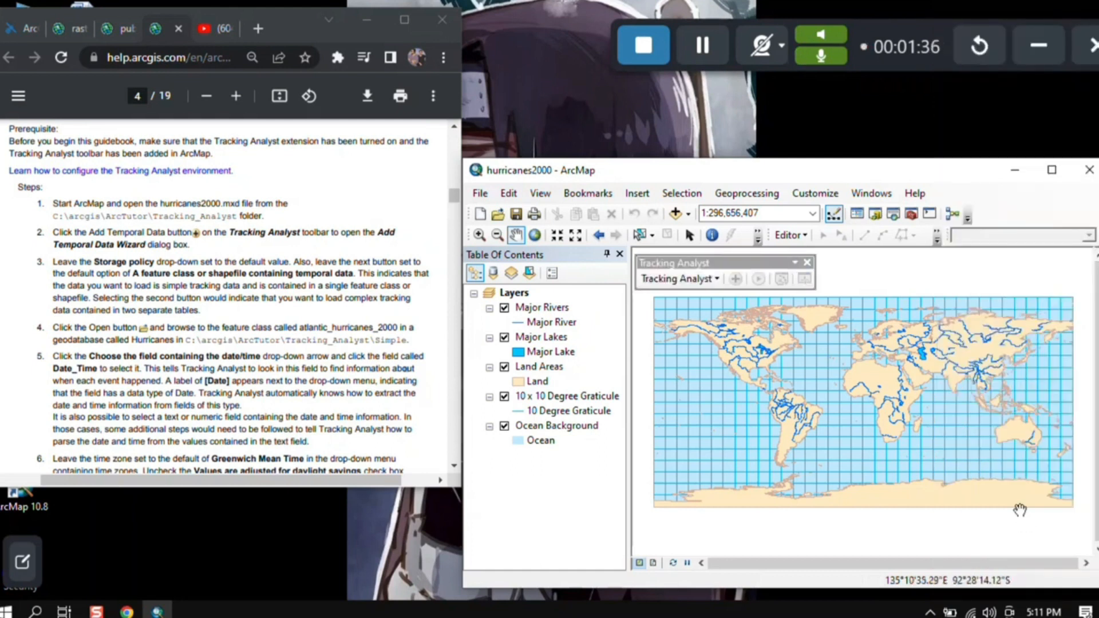
pyautogui.moveTo(755, 263); pyautogui.dragTo(985, 126)
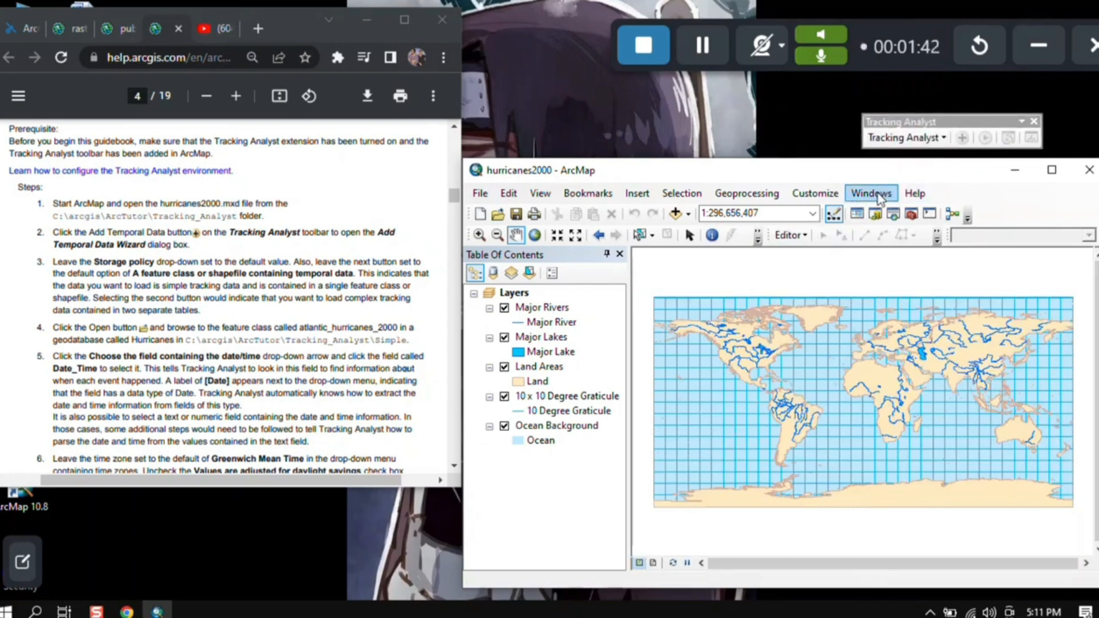
# Enable the Tracking Analyst extension
pyautogui.click(823, 194)
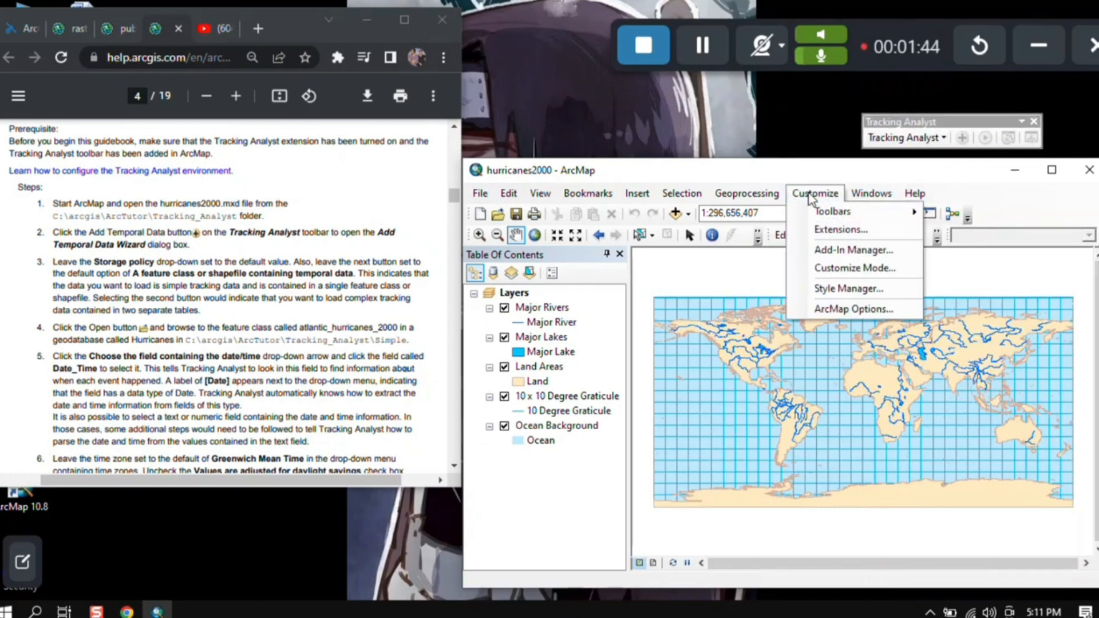
pyautogui.click(834, 230)
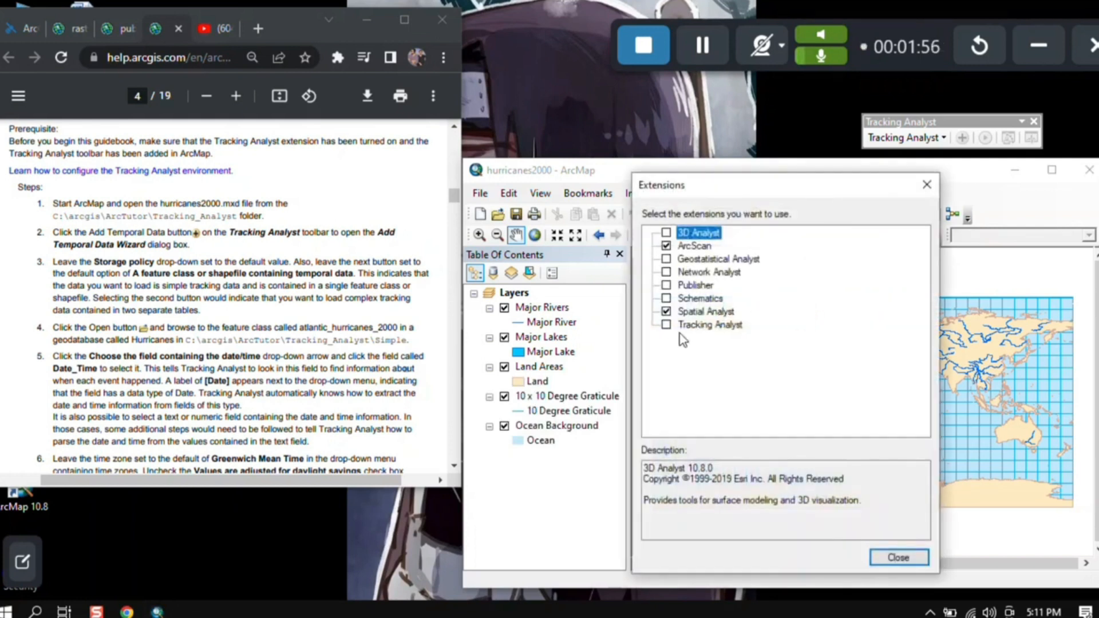
pyautogui.click(665, 324)
pyautogui.click(898, 558)
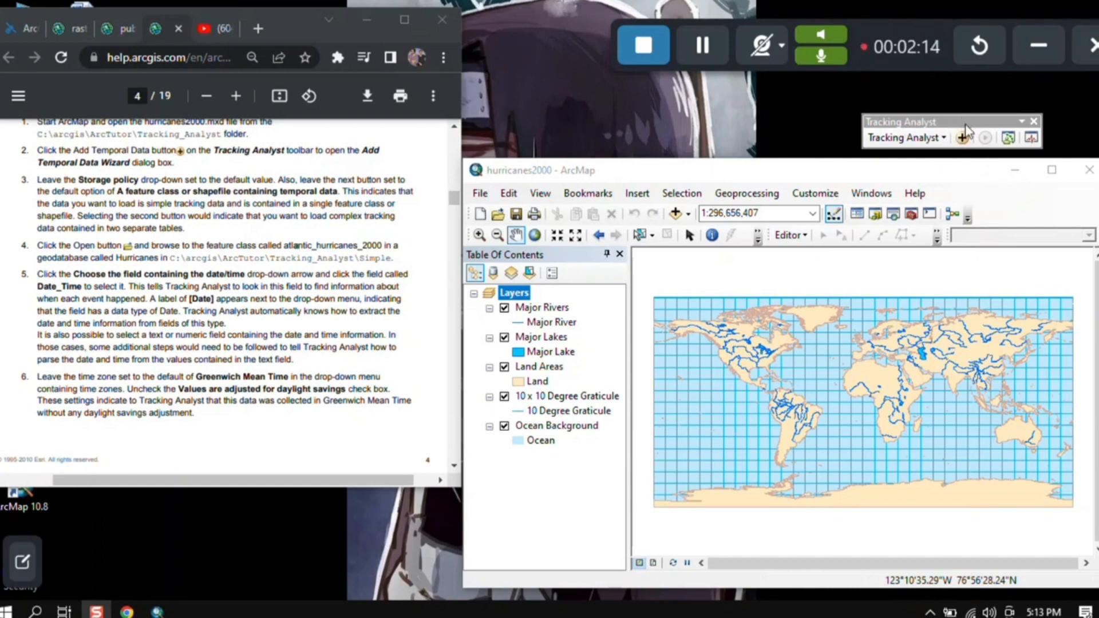
# Start adding temporal data with the atlantic_hurricanes_2000 feature class from Hurricanes.gdb in the Tracking Analyst Simple folder as data source
pyautogui.click(963, 141)
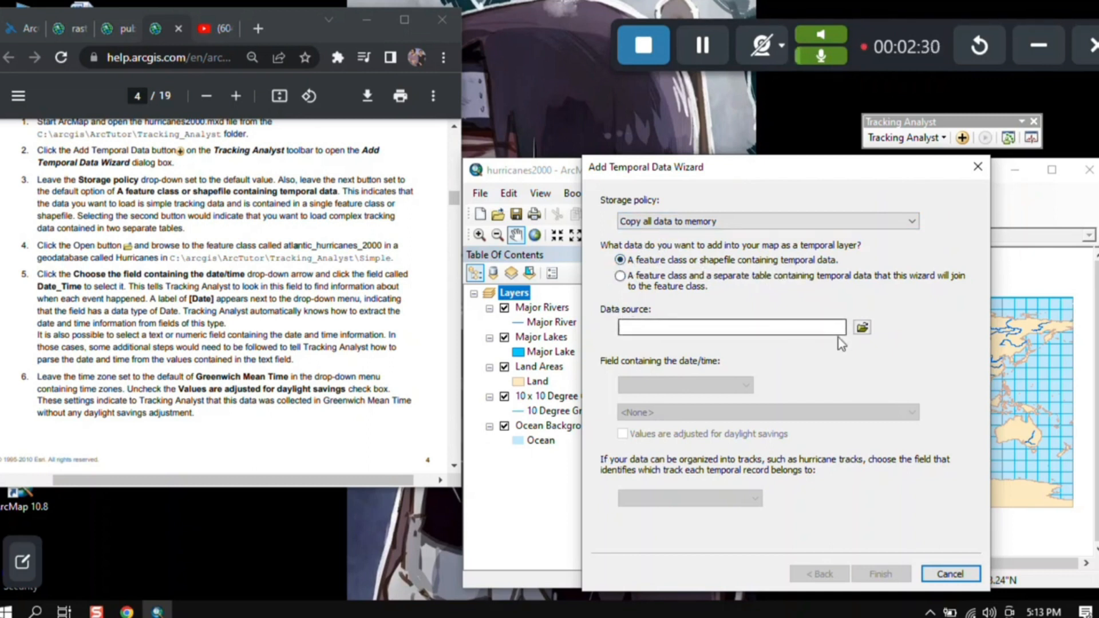
pyautogui.click(862, 329)
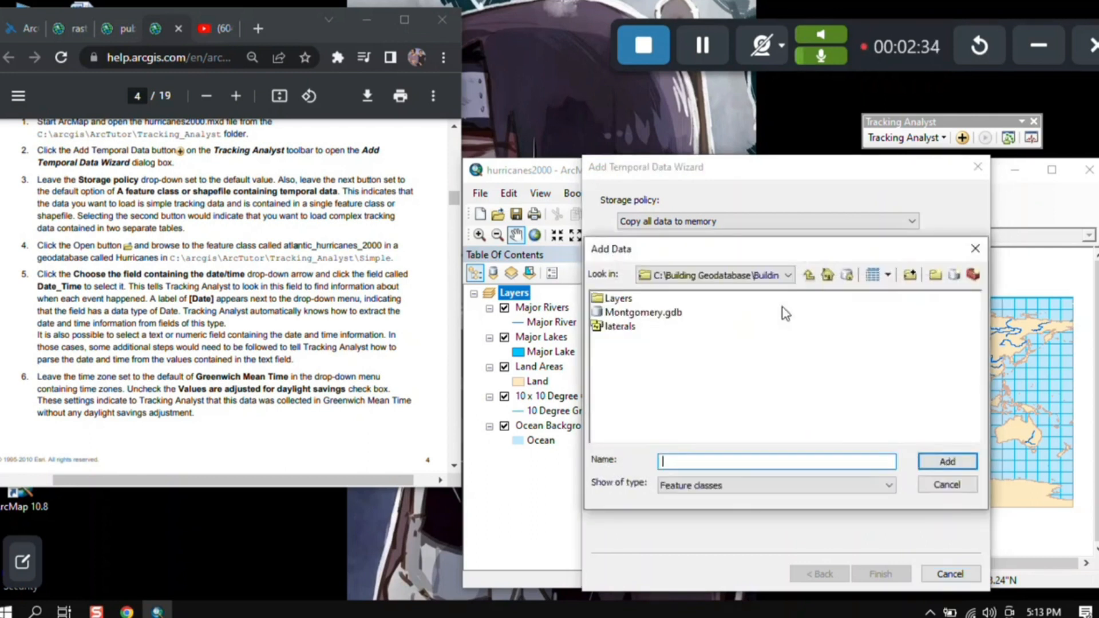
pyautogui.click(780, 277)
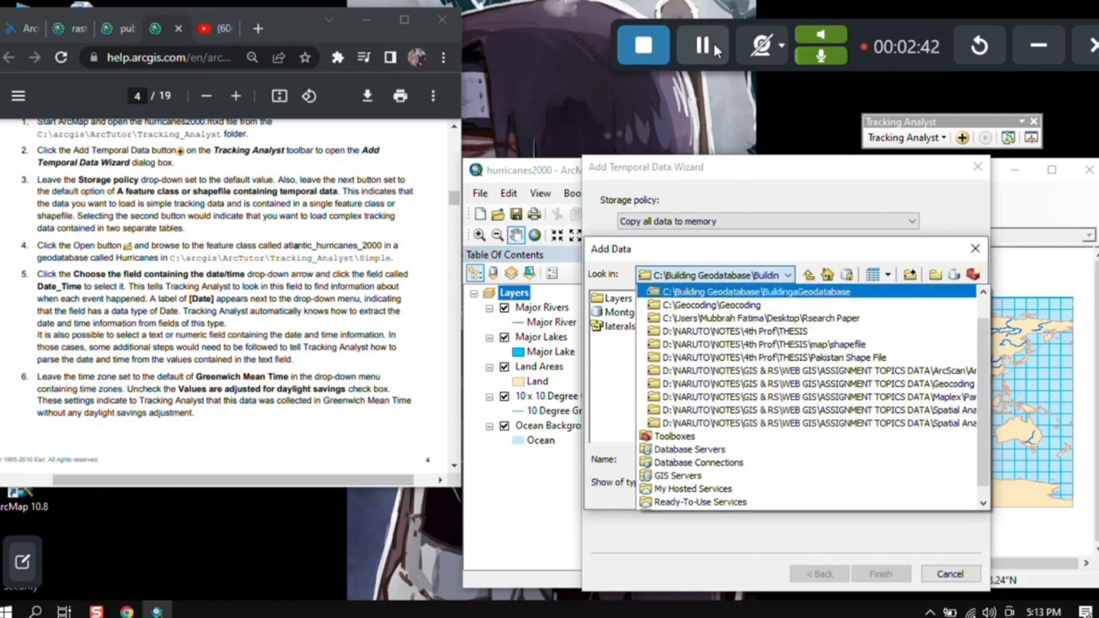
pyautogui.click(709, 42)
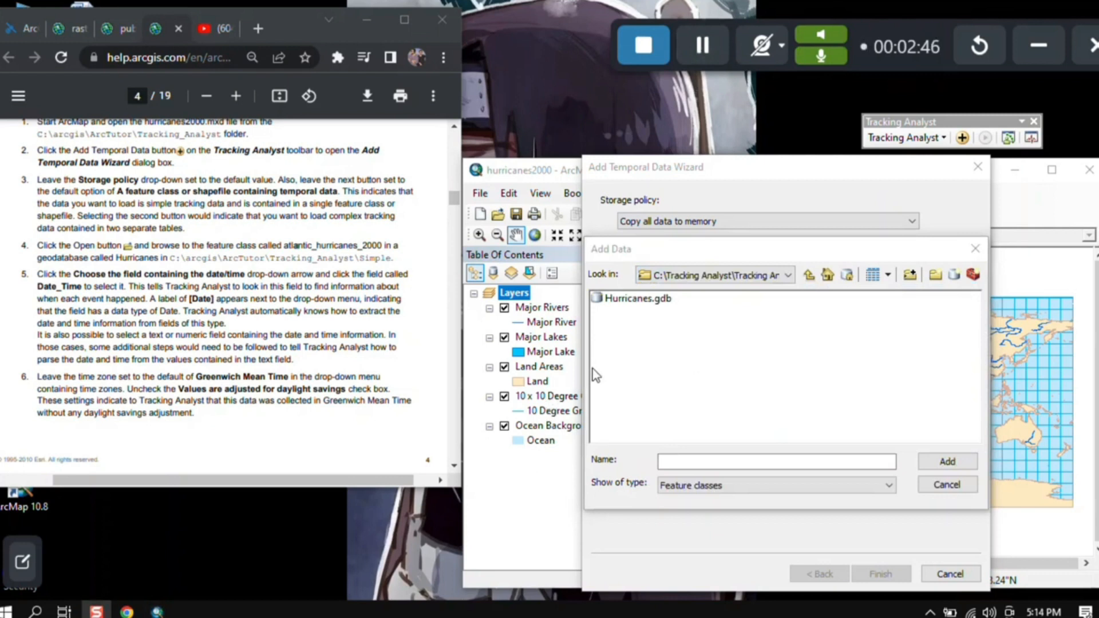
pyautogui.click(636, 299)
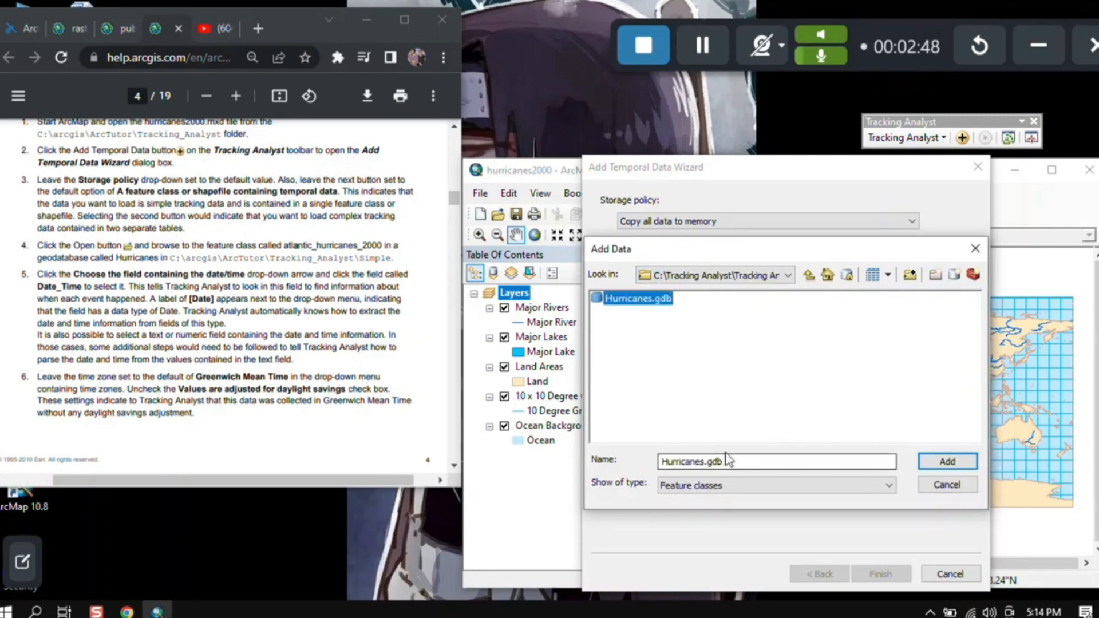
pyautogui.click(936, 465)
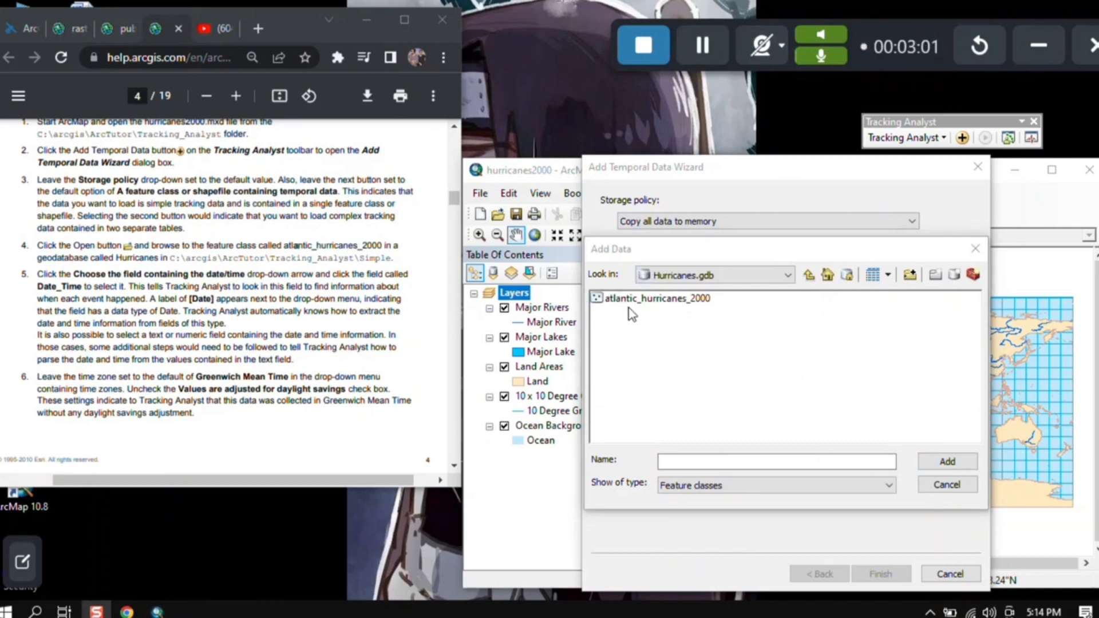
pyautogui.click(689, 303)
pyautogui.click(931, 462)
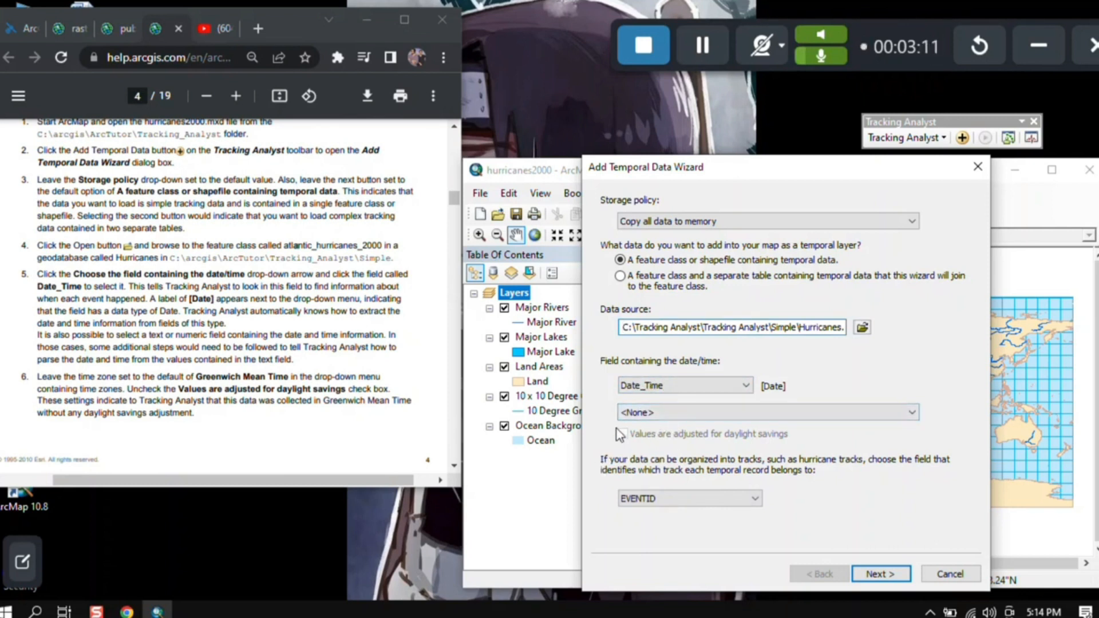
# Use Date_Time as the date/time field, set the time zone to (UTC) Coordinated Universal Time, and turn off the daylight savings adjustment
pyautogui.click(716, 58)
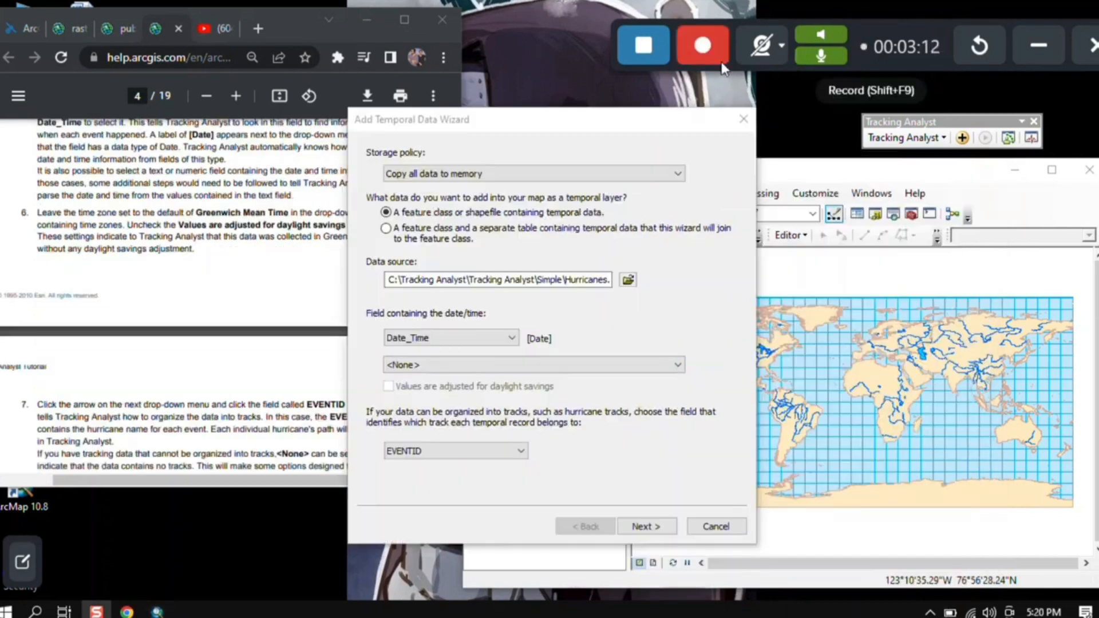
pyautogui.click(722, 64)
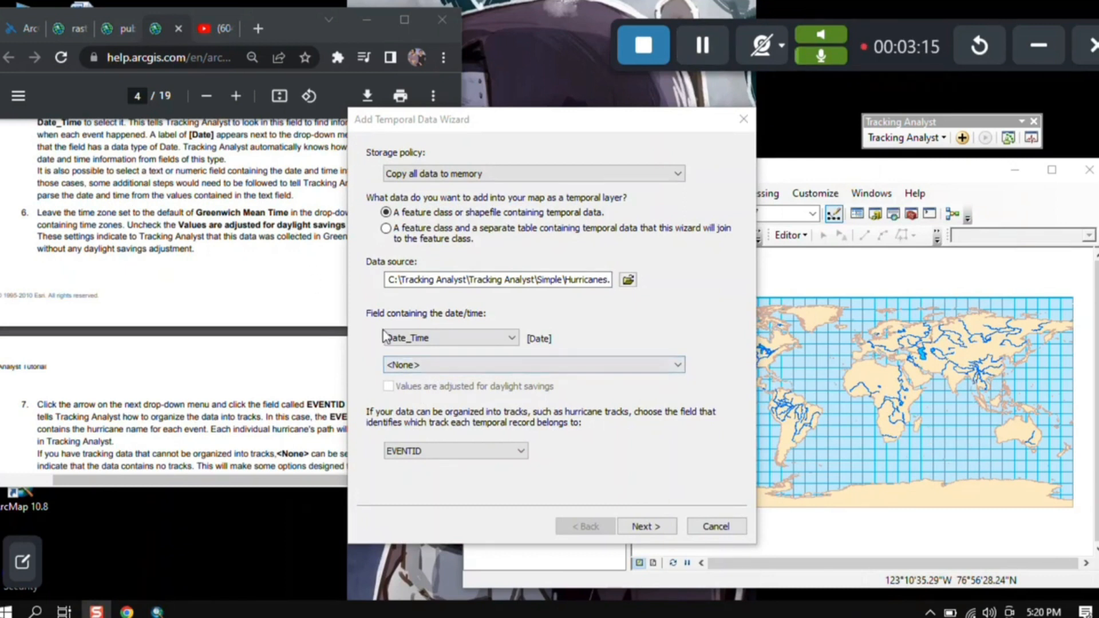
pyautogui.click(426, 338)
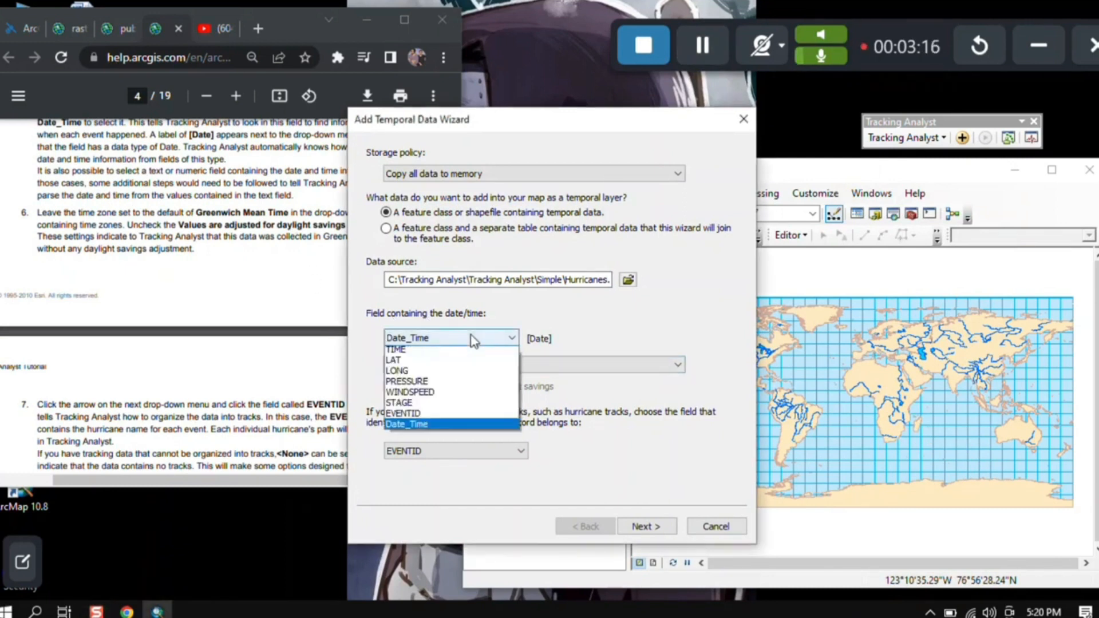
pyautogui.click(425, 426)
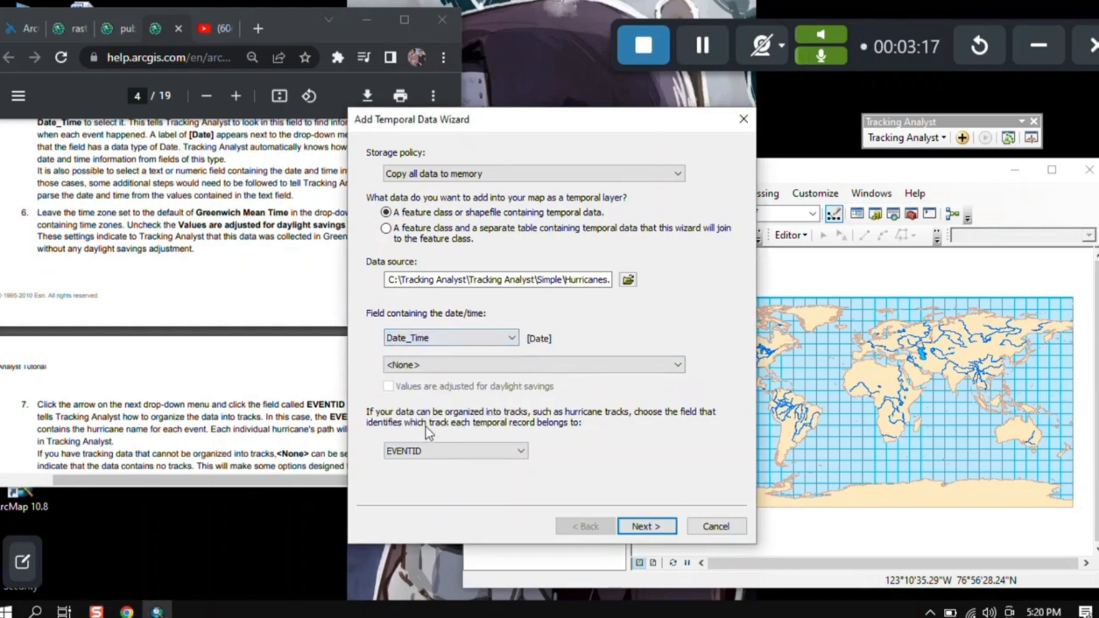
pyautogui.click(413, 365)
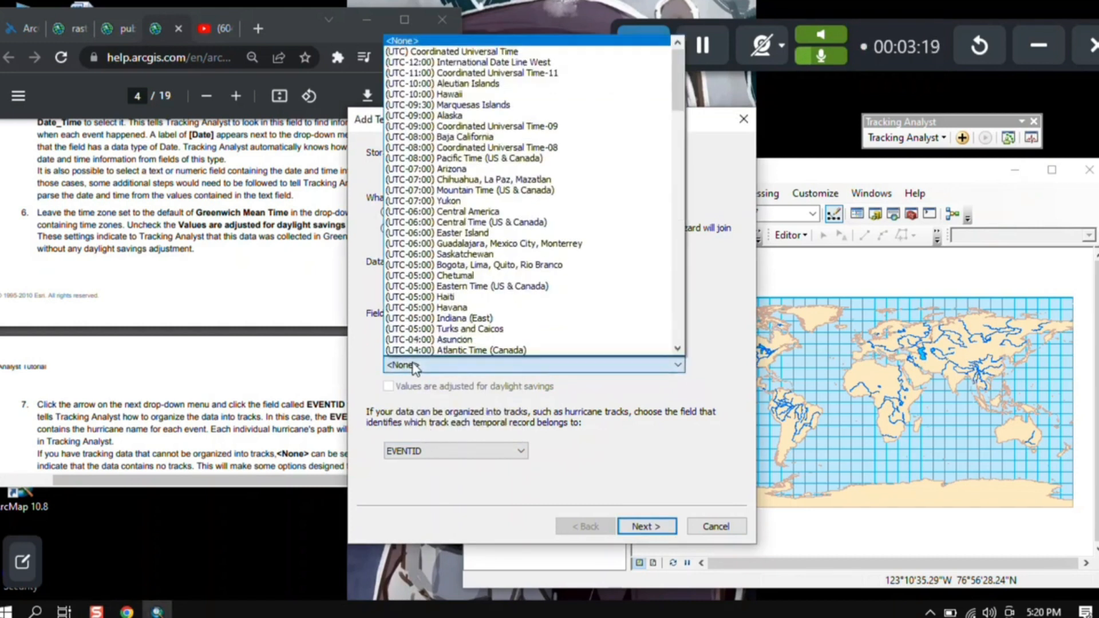
pyautogui.click(421, 53)
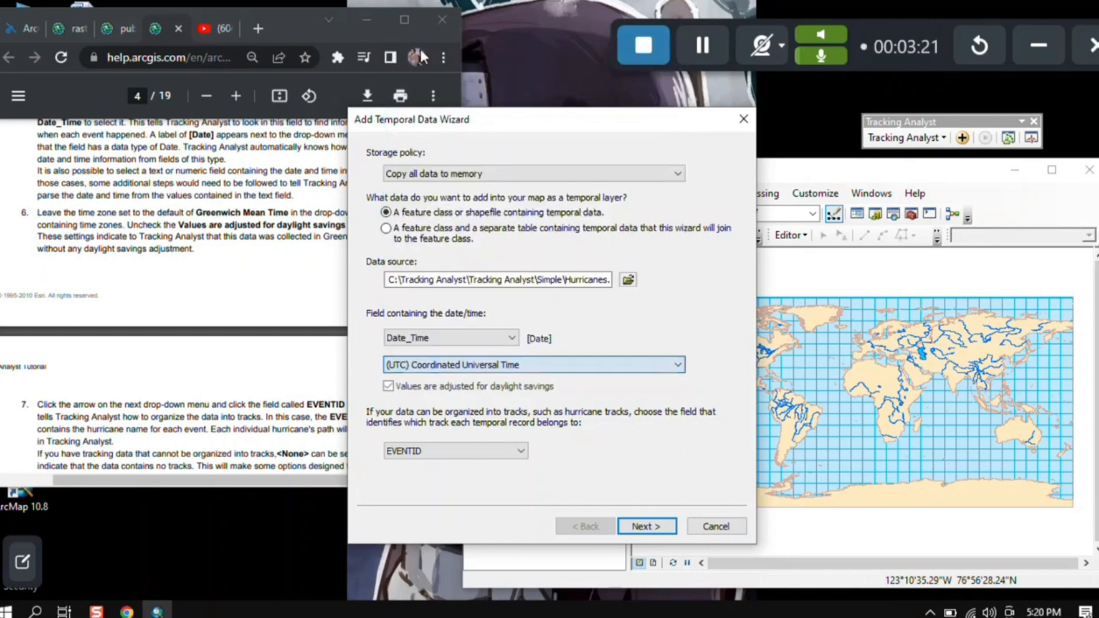
pyautogui.click(518, 385)
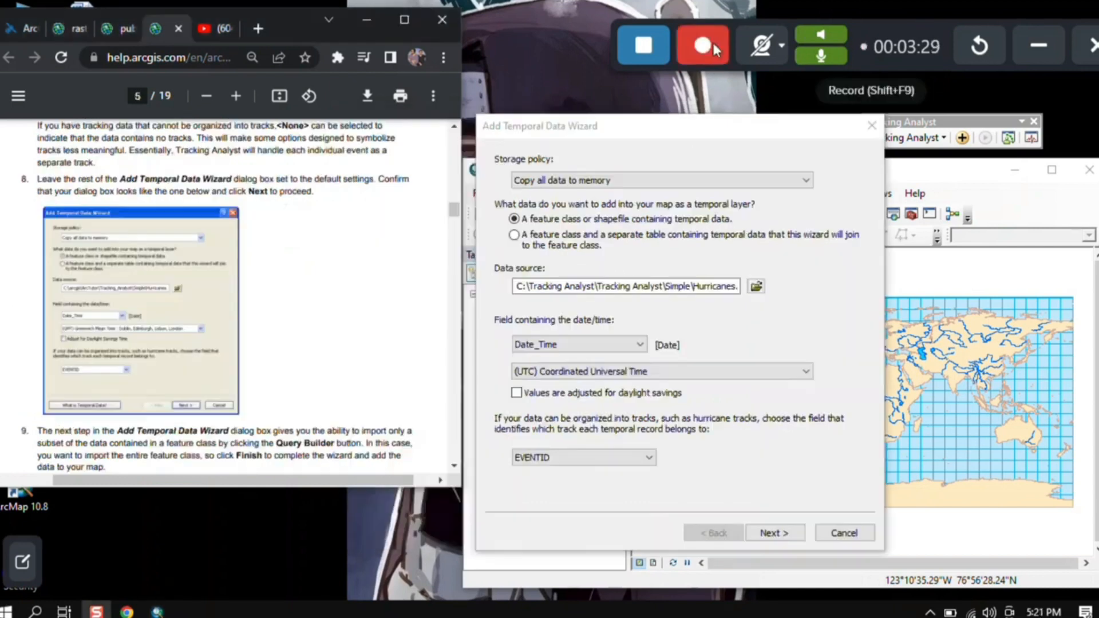
# Keep EVENTID as the track identifier field and proceed to the wizard's definition query page
pyautogui.click(709, 42)
pyautogui.click(566, 457)
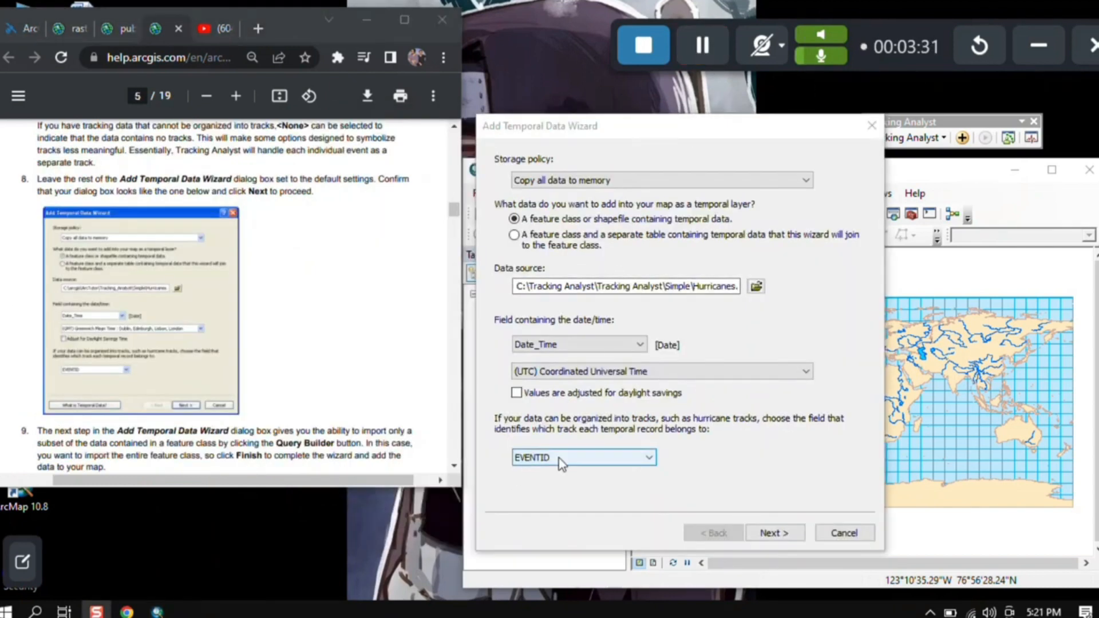
pyautogui.click(561, 558)
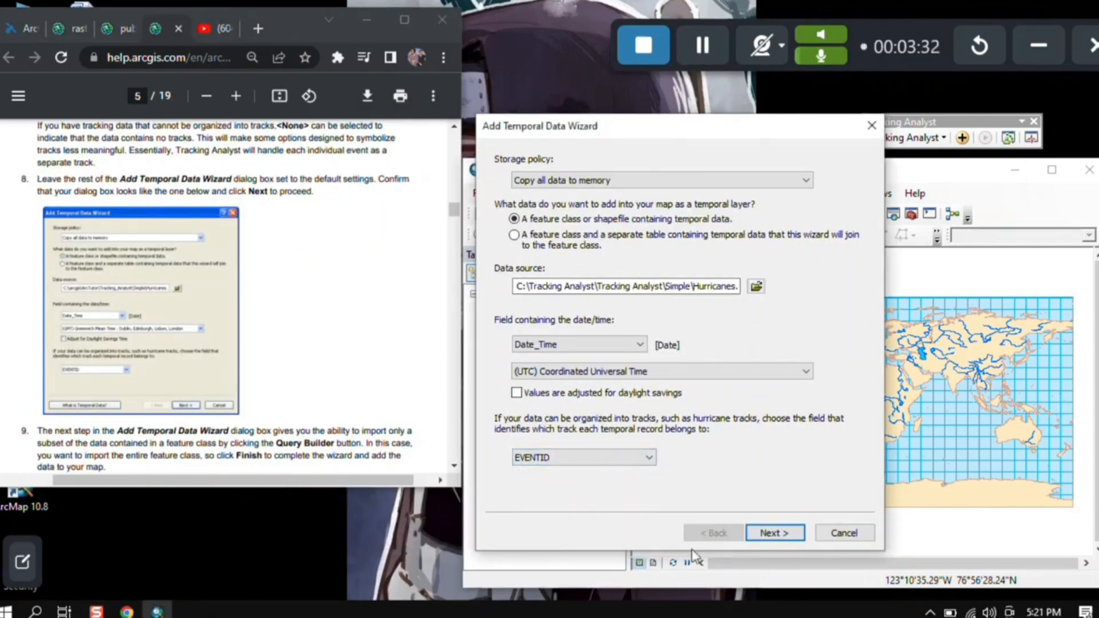
pyautogui.click(784, 540)
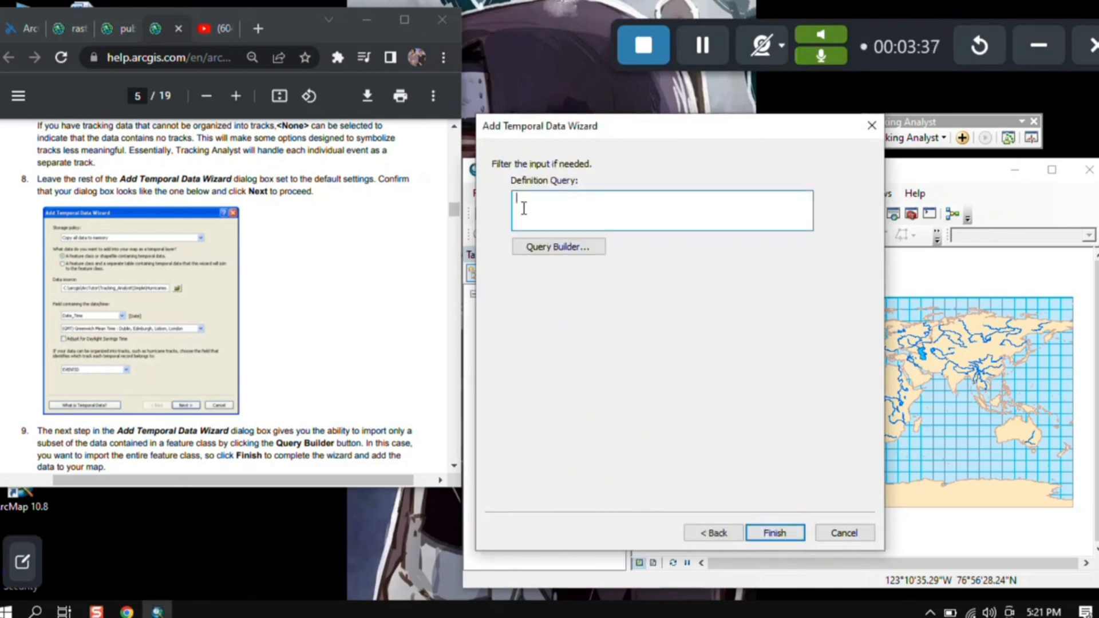
pyautogui.click(722, 55)
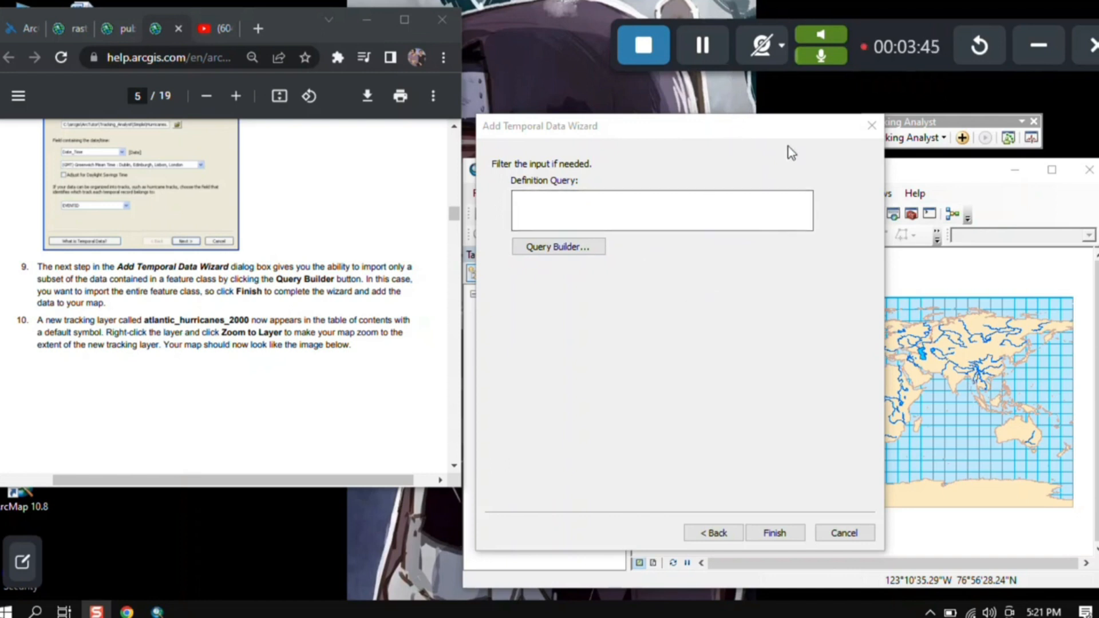
# Finish the wizard without a definition query to add atlantic_hurricanes_2000 to the map as a tracking layer
pyautogui.click(766, 534)
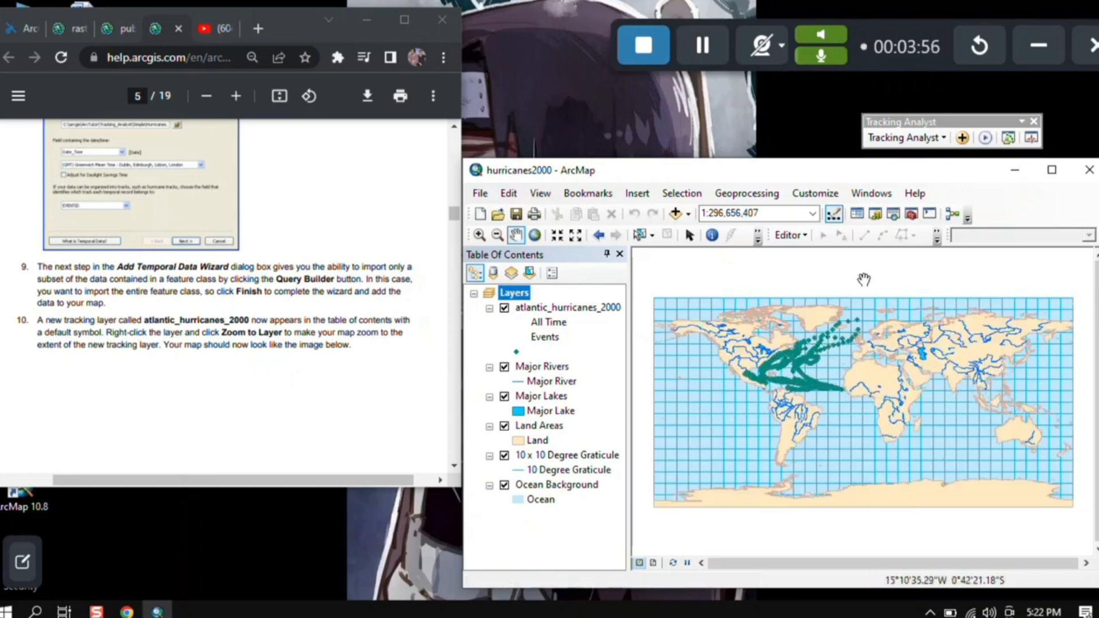
pyautogui.scroll(2, 837, 374)
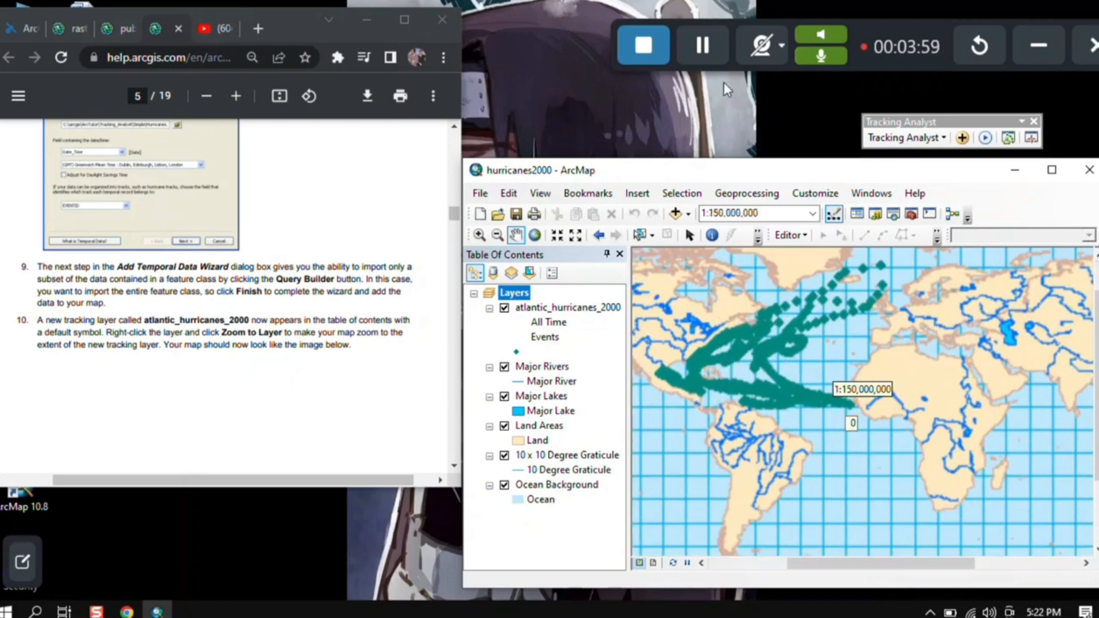
pyautogui.click(709, 34)
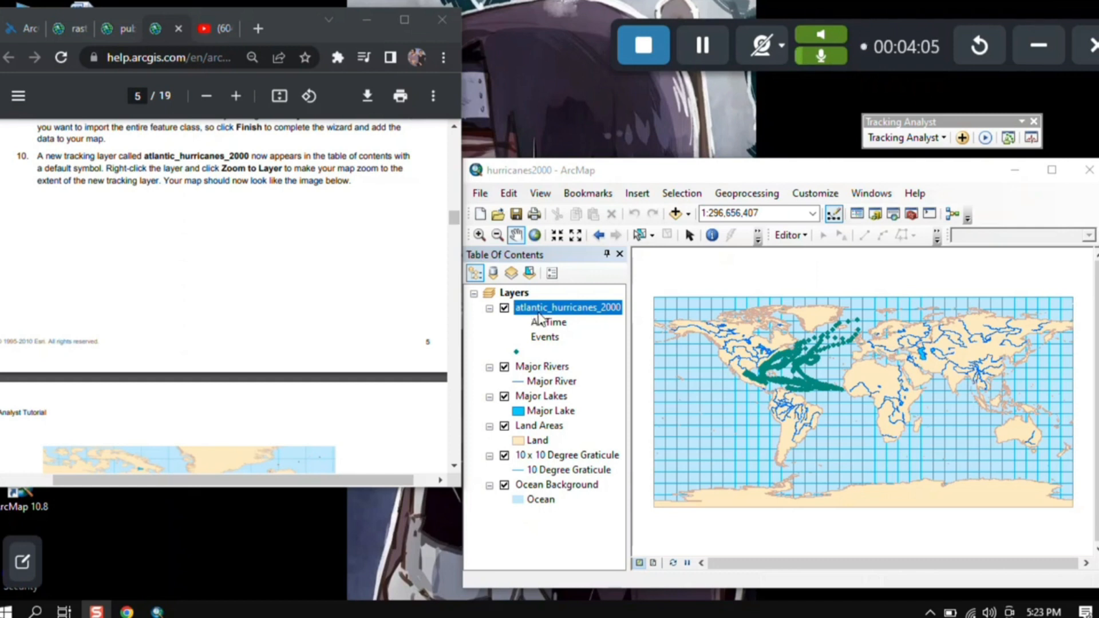
# Zoom the map to the extent of the atlantic_hurricanes_2000 layer
pyautogui.rightClick(569, 312)
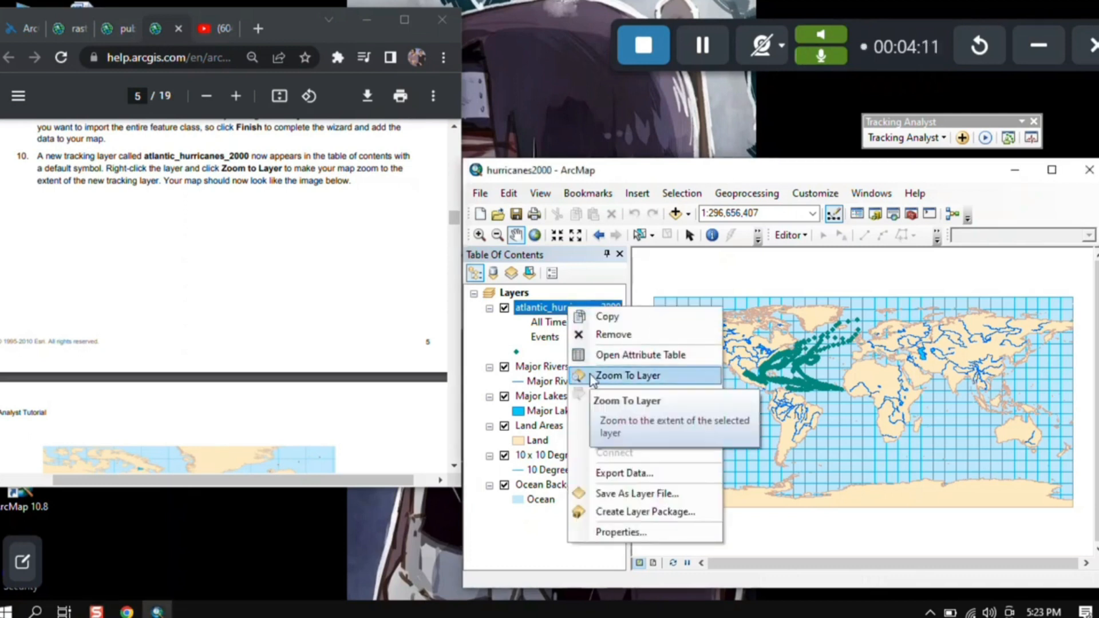
pyautogui.click(595, 376)
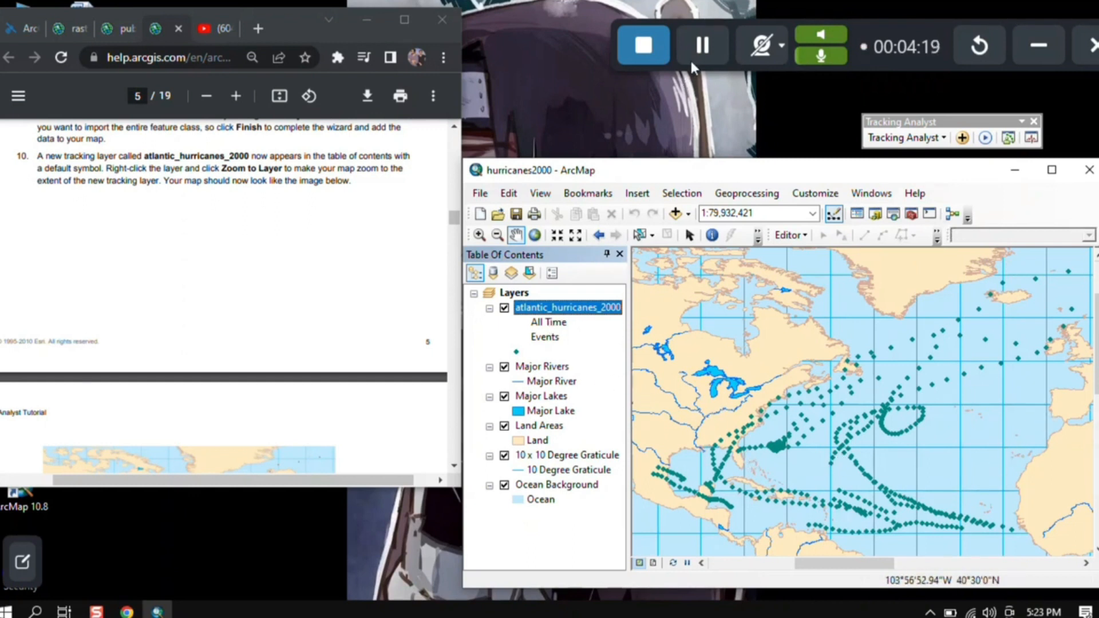
pyautogui.click(693, 47)
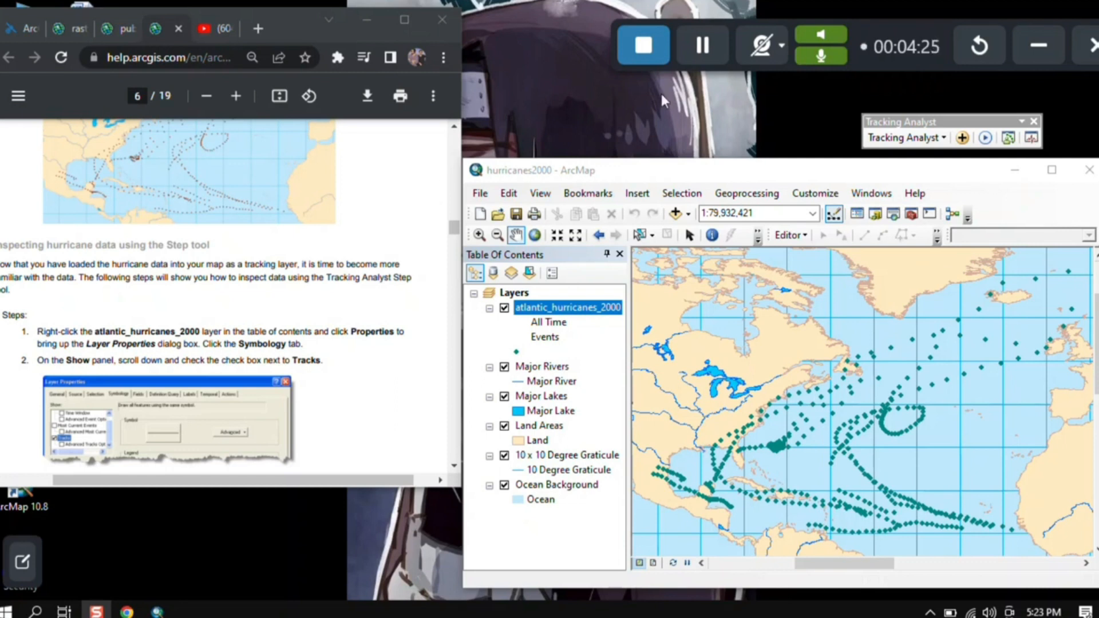
pyautogui.click(706, 32)
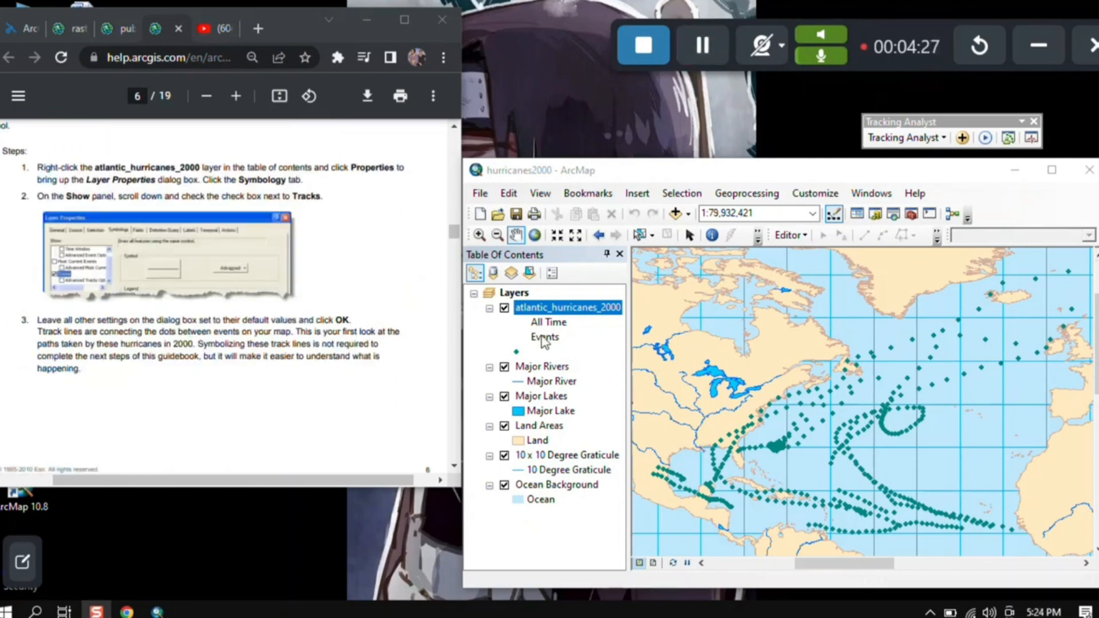
# Show Tracks in the symbology of the atlantic_hurricanes_2000 layer, leaving the advanced tracks options and smooth tracks off, and apply the change
pyautogui.rightClick(544, 313)
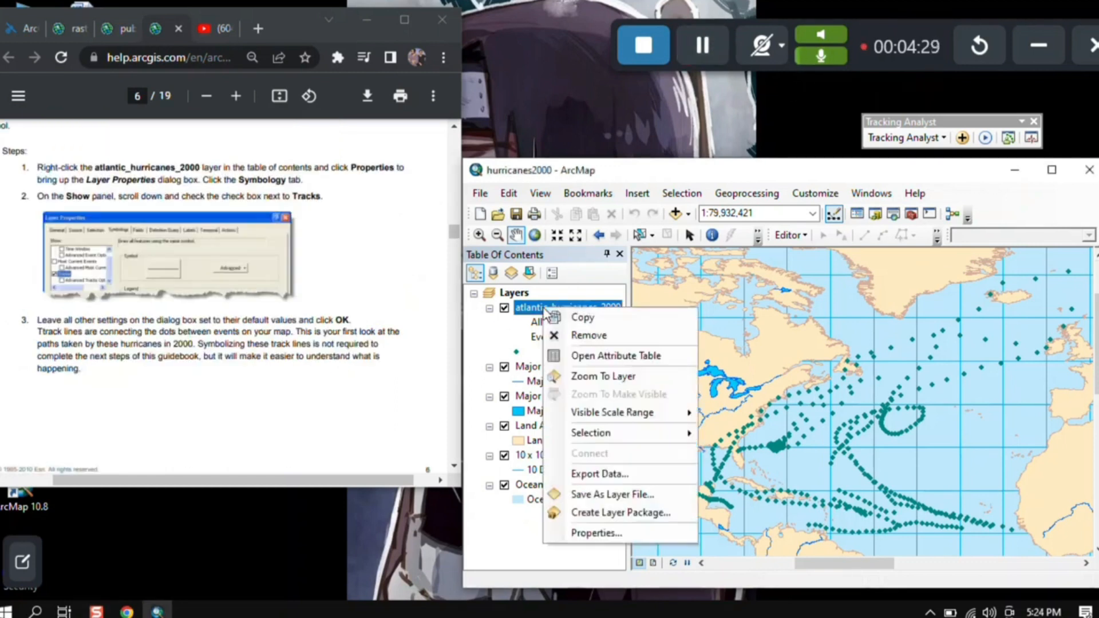
pyautogui.click(607, 527)
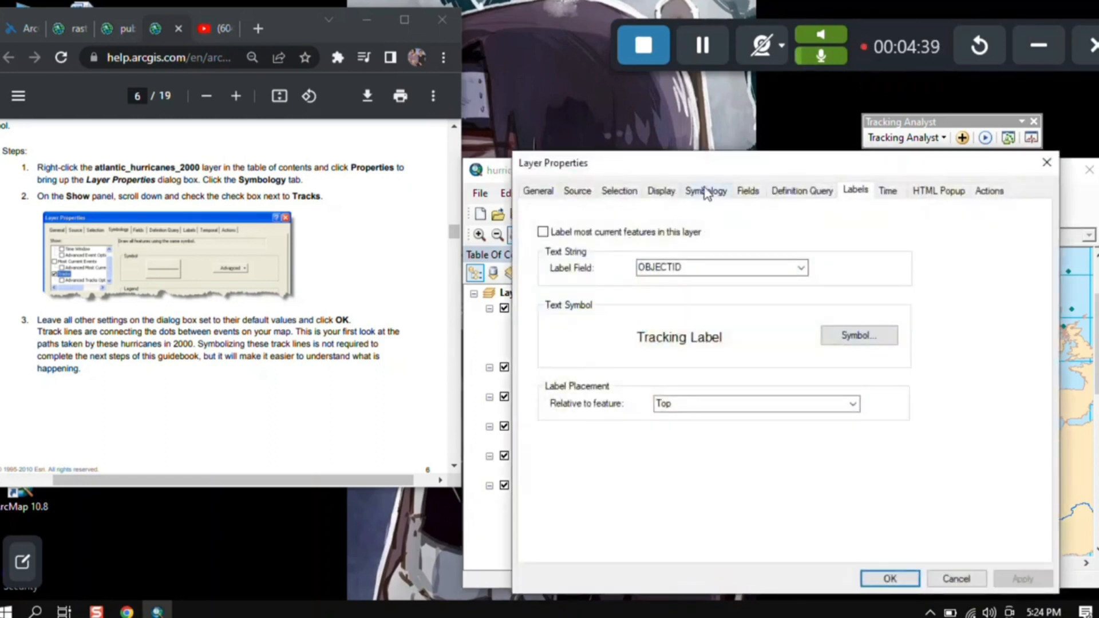
pyautogui.click(706, 192)
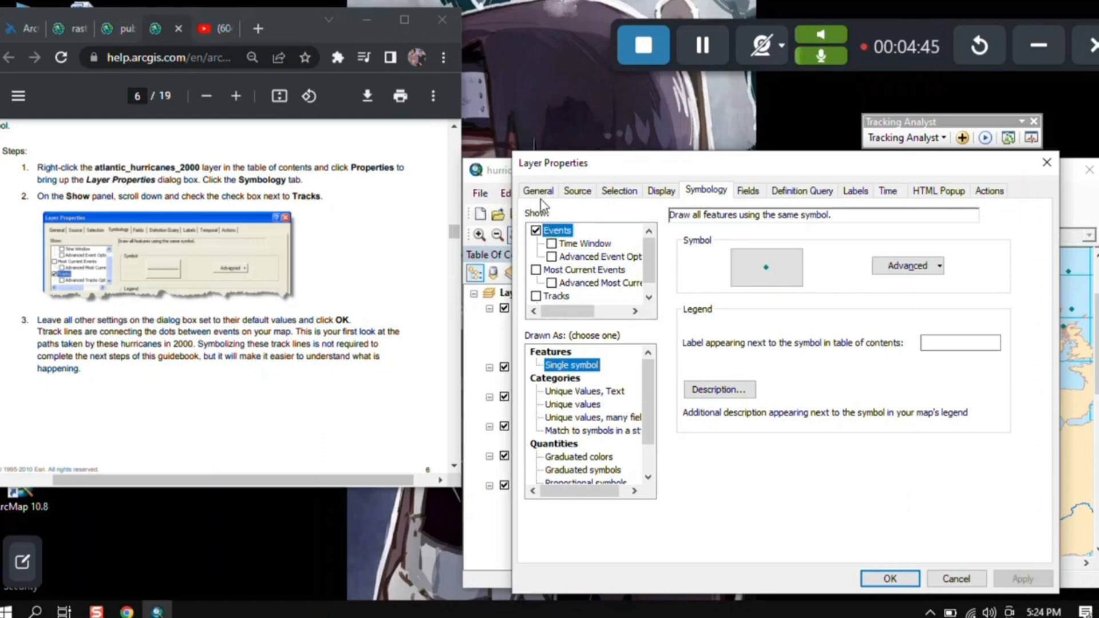
pyautogui.scroll(-1, 613, 263)
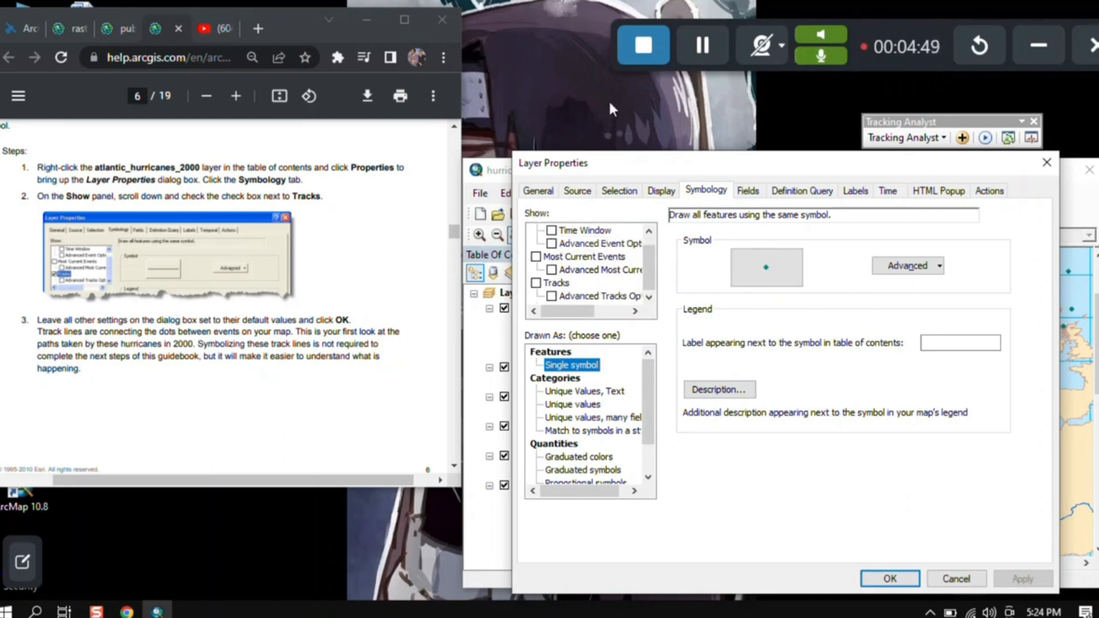
pyautogui.click(699, 61)
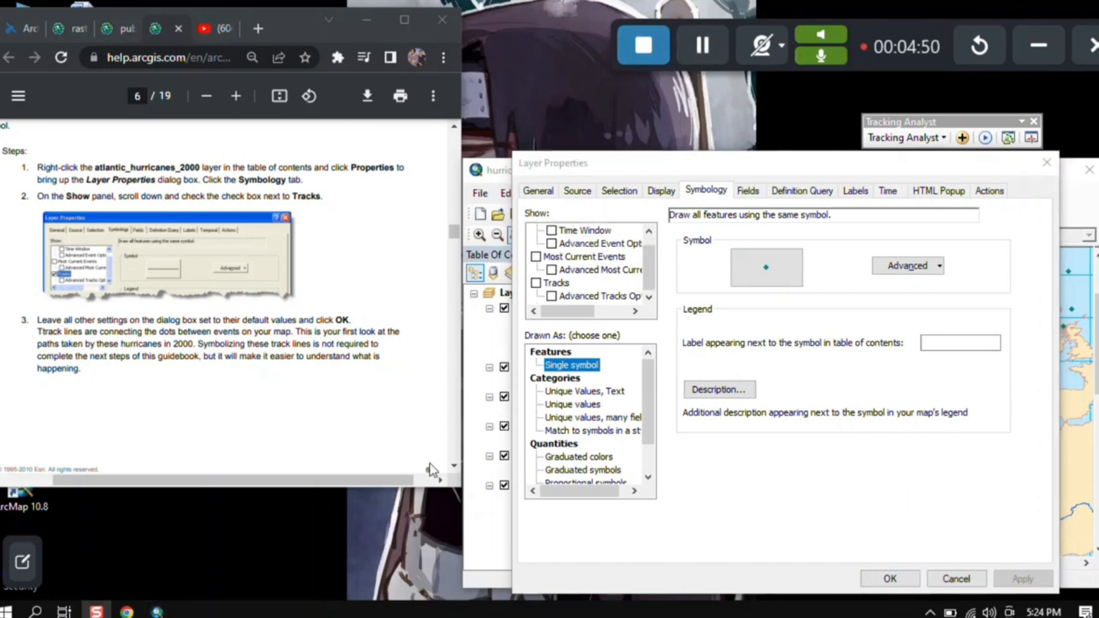
pyautogui.click(552, 297)
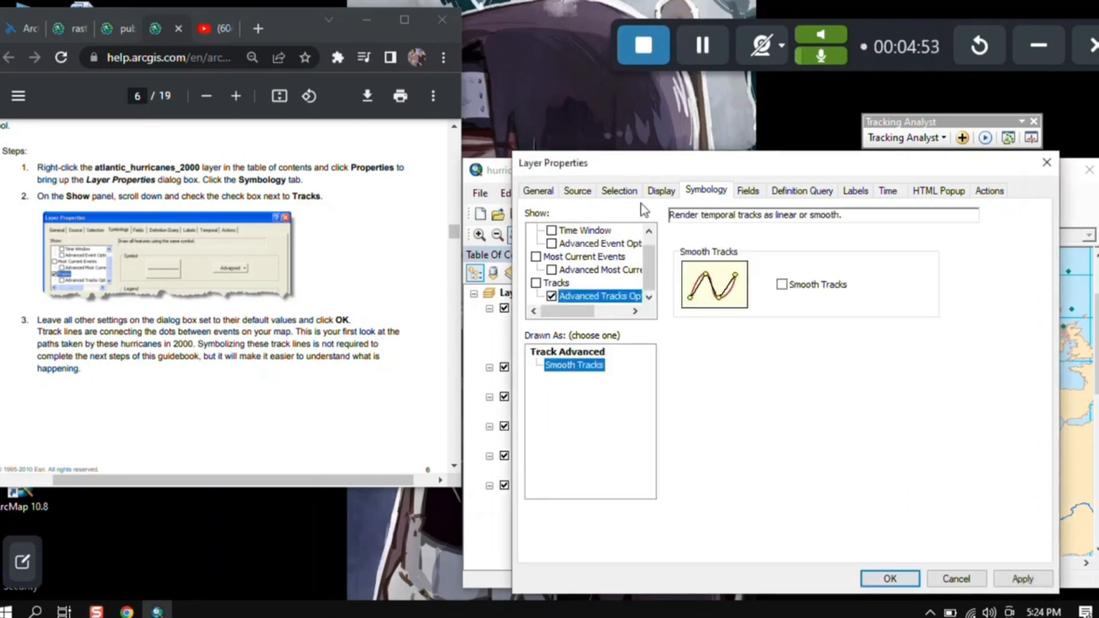
pyautogui.click(686, 59)
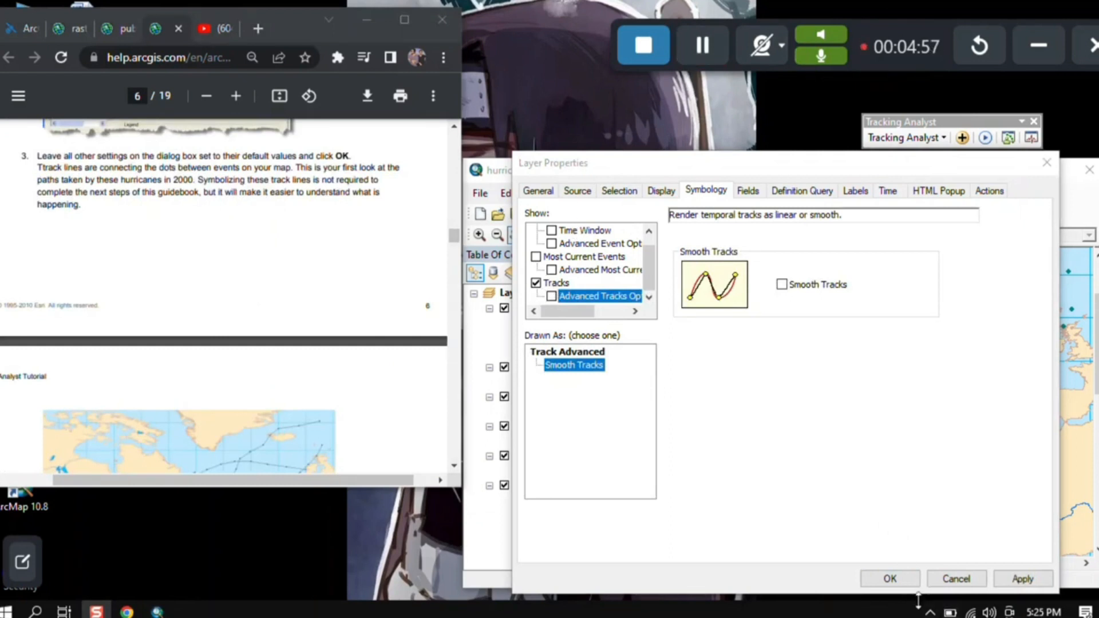
pyautogui.click(909, 584)
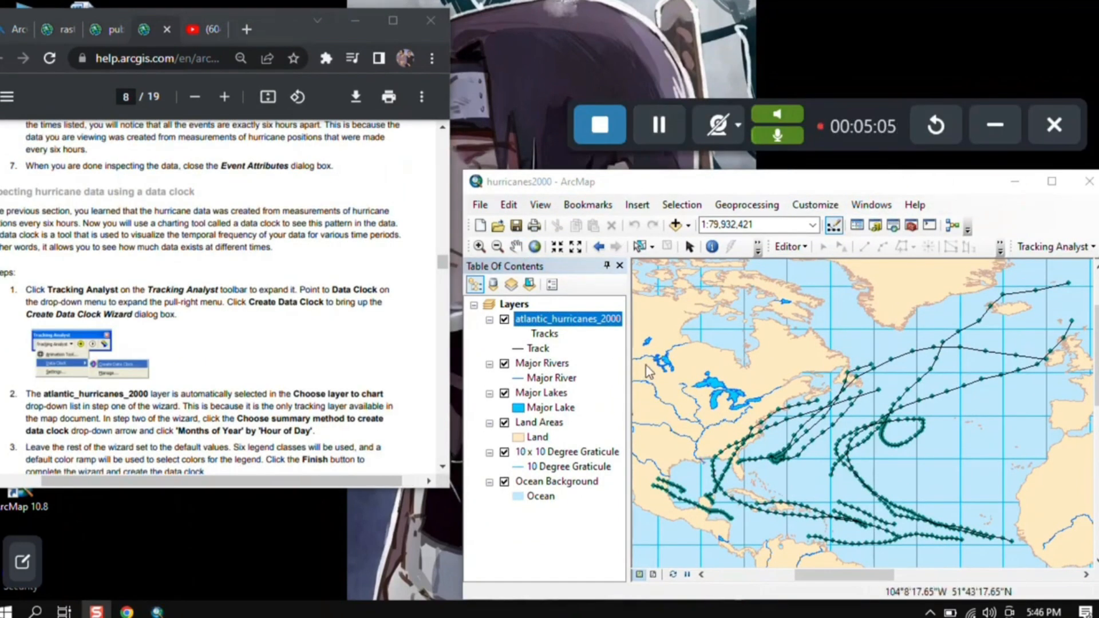
# Create a data clock for atlantic_hurricanes_2000 summarized by 'Months of Year' by 'Days of Month', keeping 6 legend classes and the default color scheme
pyautogui.click(1087, 249)
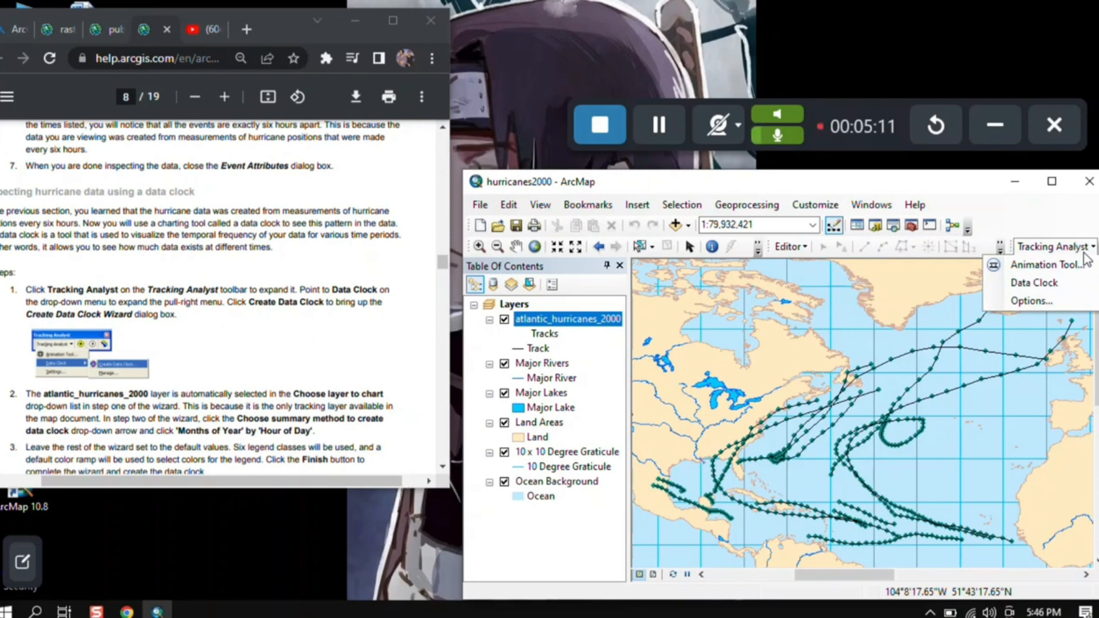
pyautogui.moveTo(1069, 286)
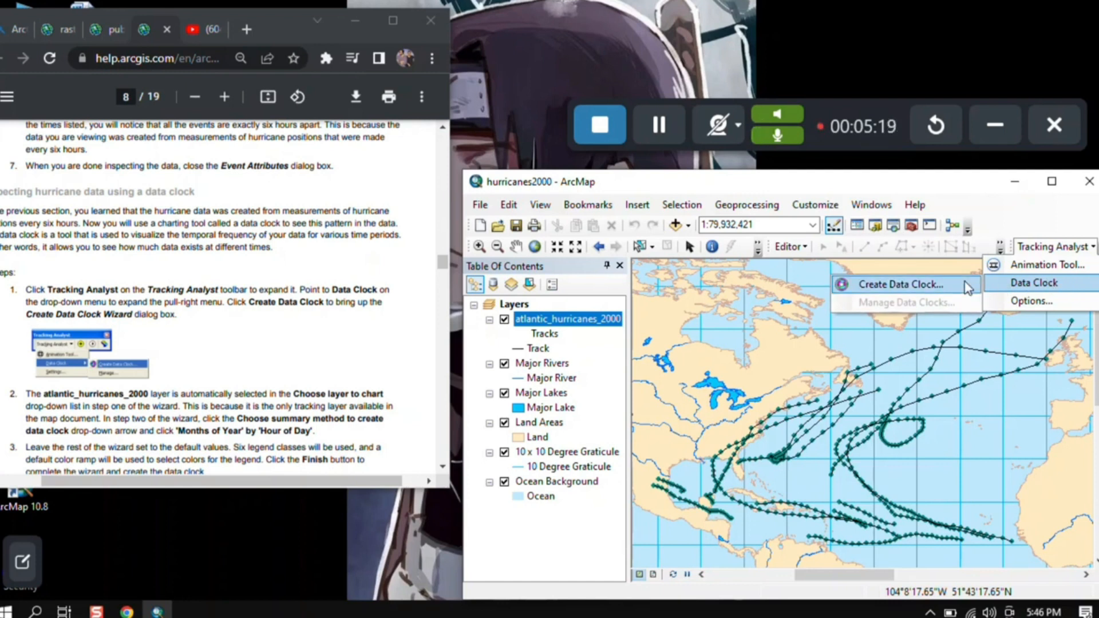
pyautogui.click(928, 289)
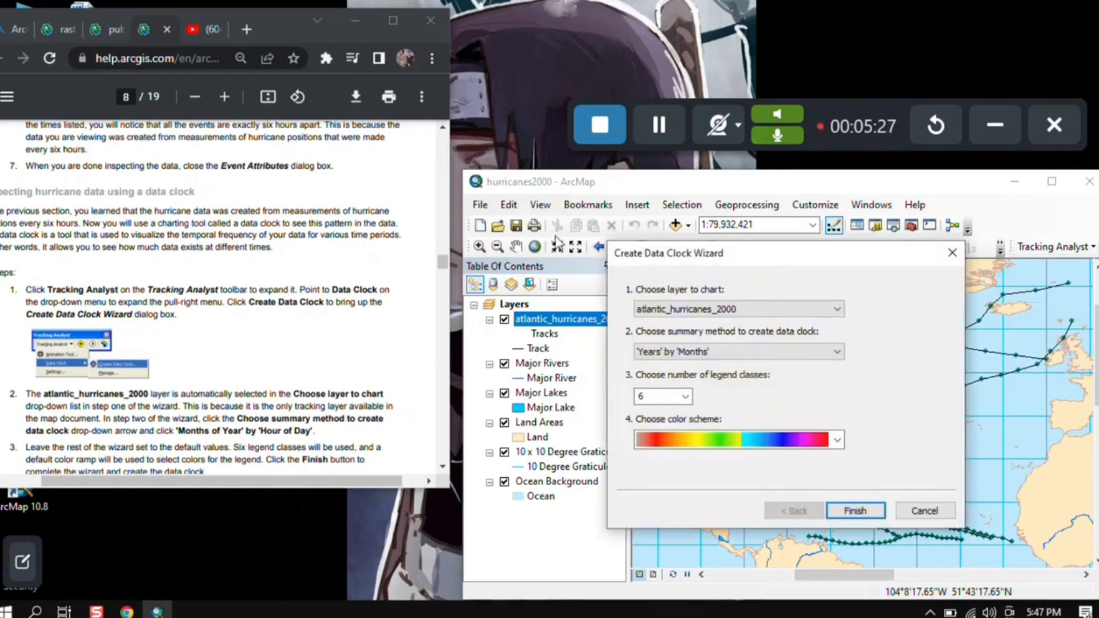
pyautogui.scroll(-2, 325, 362)
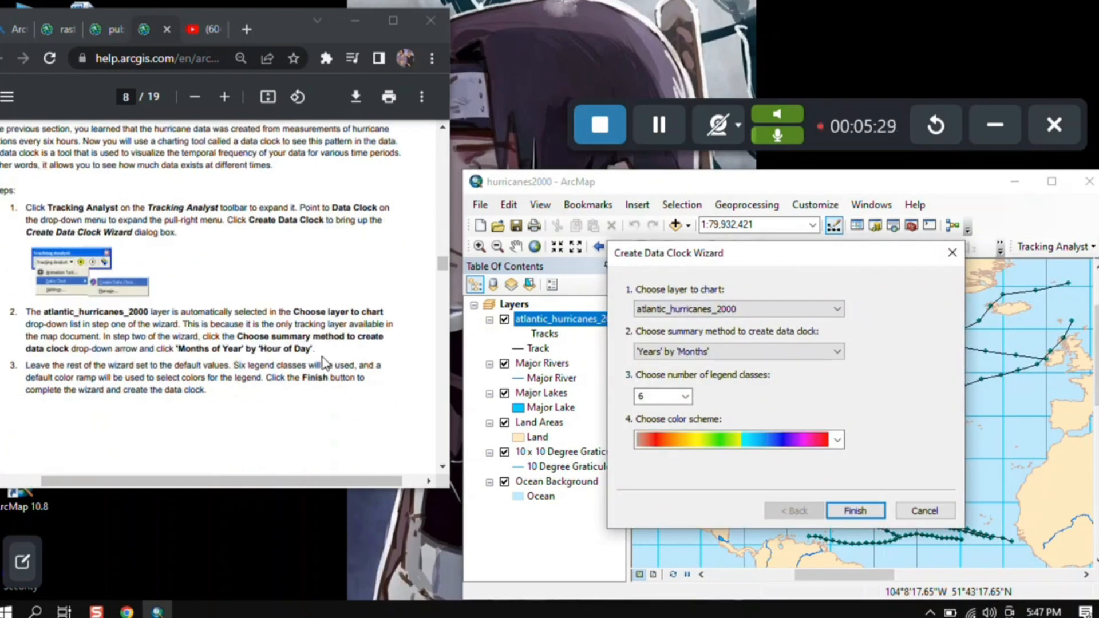
pyautogui.click(664, 124)
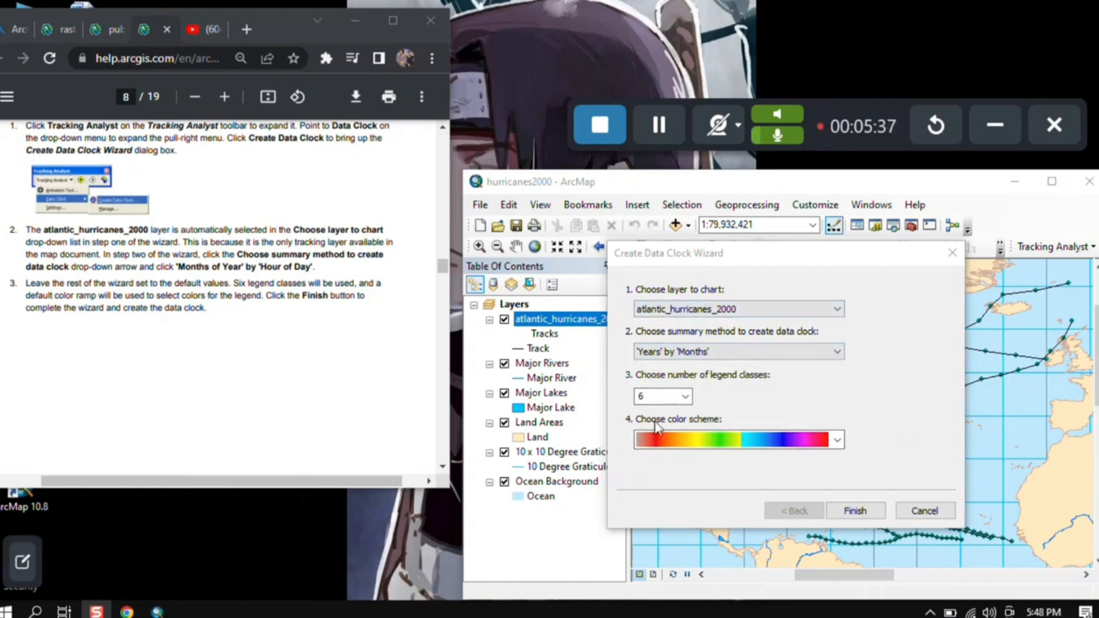
pyautogui.click(664, 354)
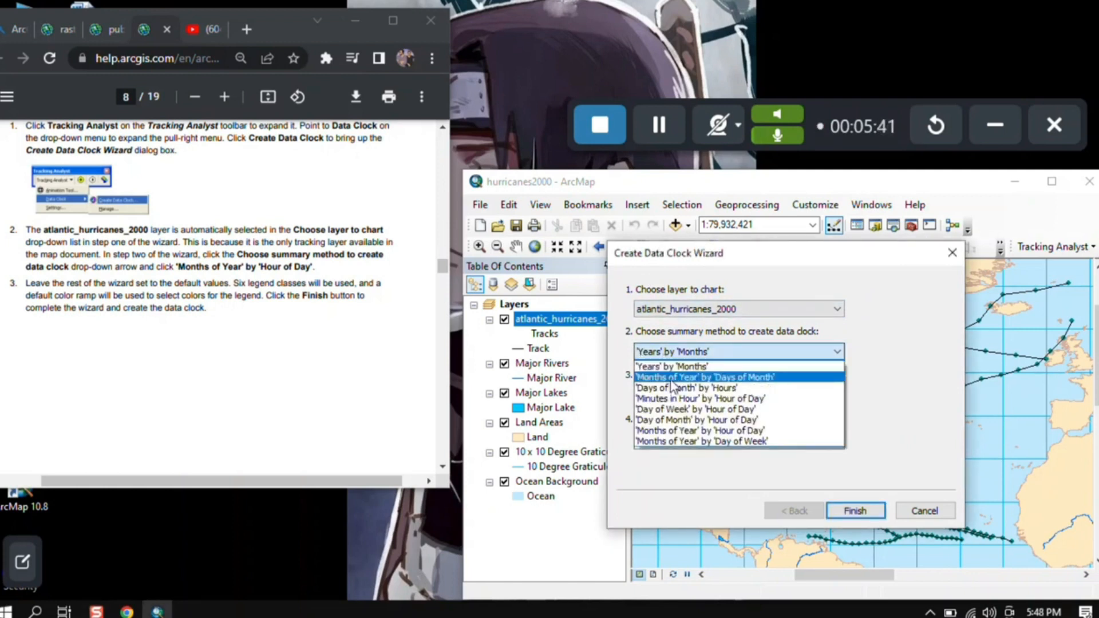
pyautogui.click(672, 379)
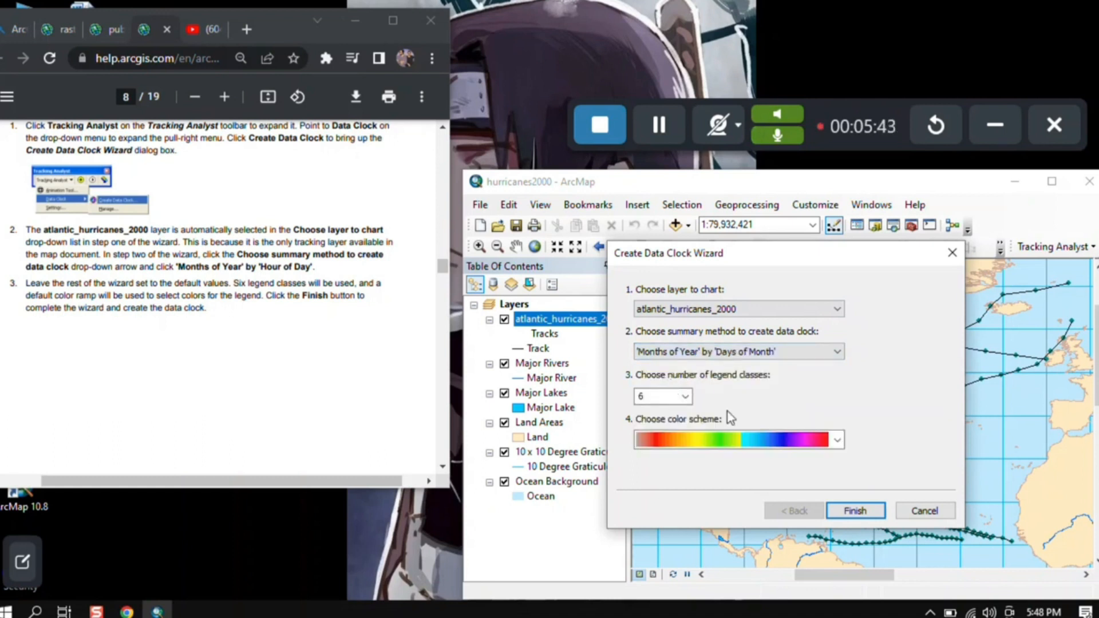
pyautogui.click(860, 513)
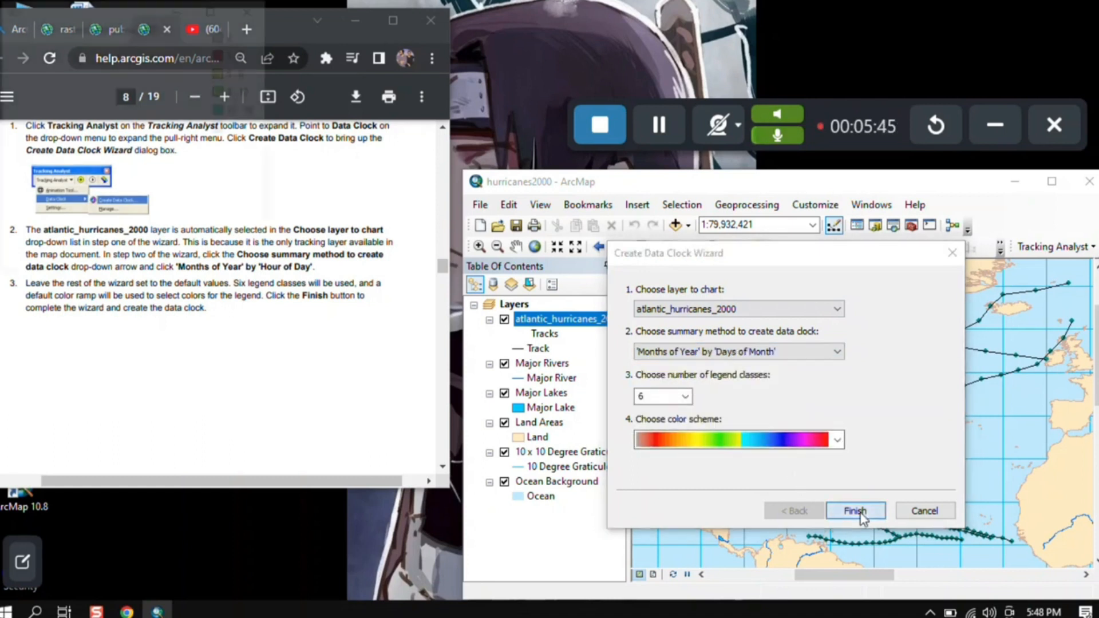
# Move the data clock chart window over the map and enlarge it so its rings and wedges are easier to read
pyautogui.moveTo(150, 7); pyautogui.dragTo(767, 277)
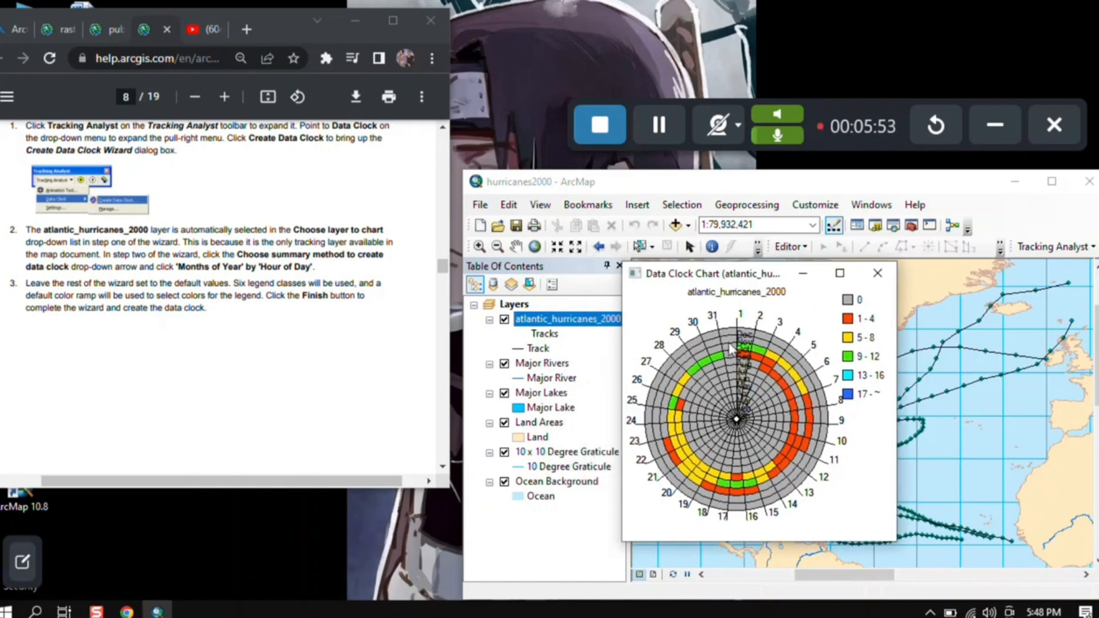
pyautogui.click(669, 114)
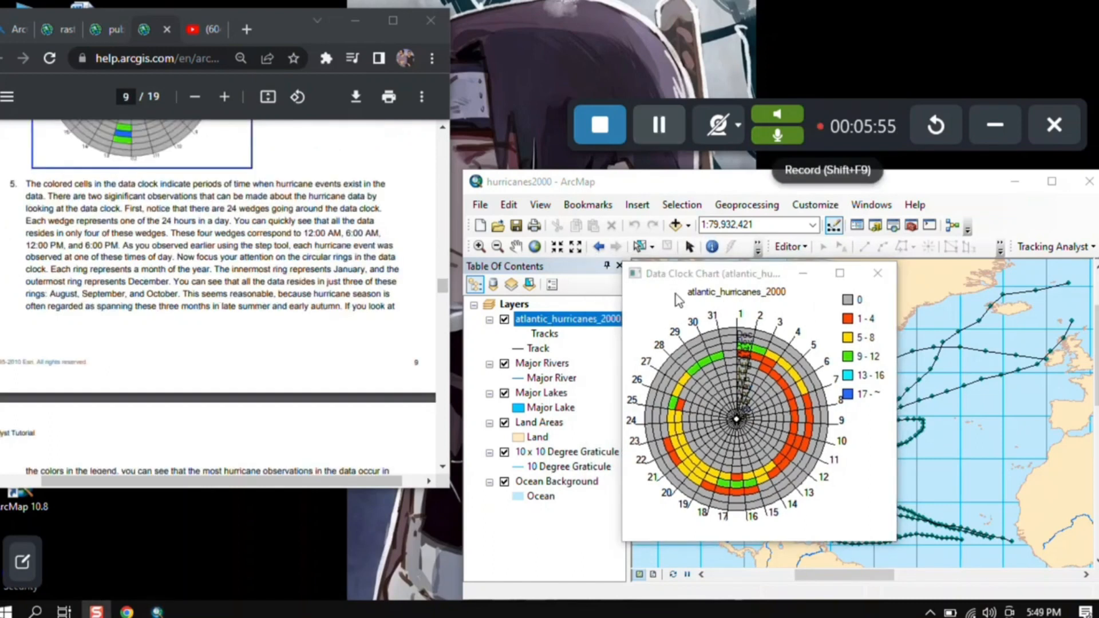
pyautogui.click(741, 377)
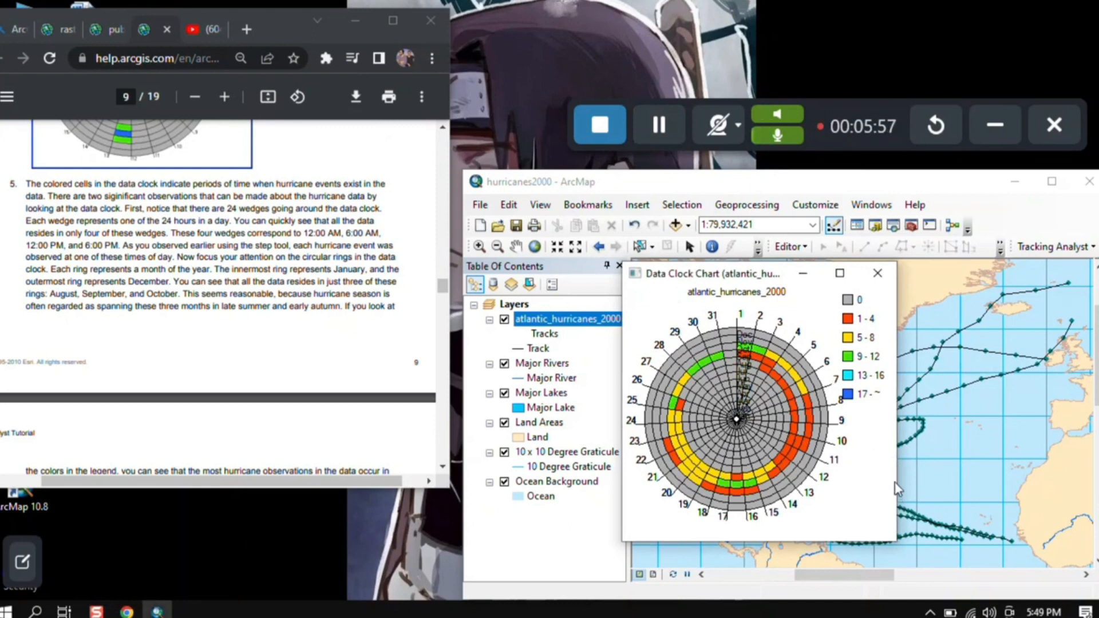
pyautogui.moveTo(897, 470); pyautogui.dragTo(986, 456)
pyautogui.moveTo(835, 541); pyautogui.dragTo(833, 556)
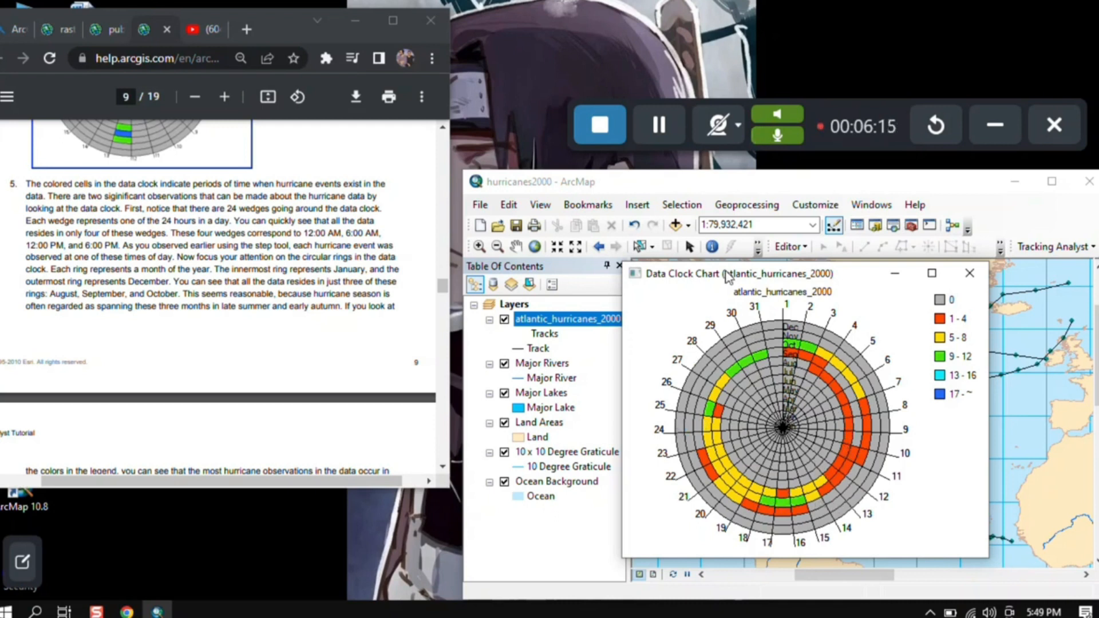
pyautogui.click(659, 134)
pyautogui.click(658, 135)
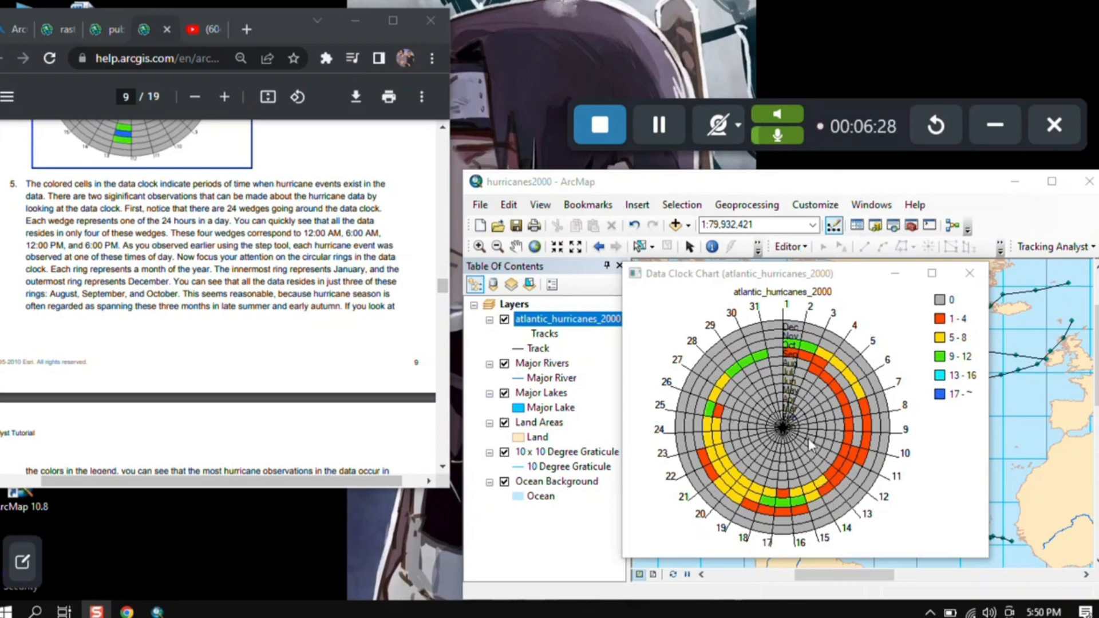
pyautogui.scroll(-1, 667, 118)
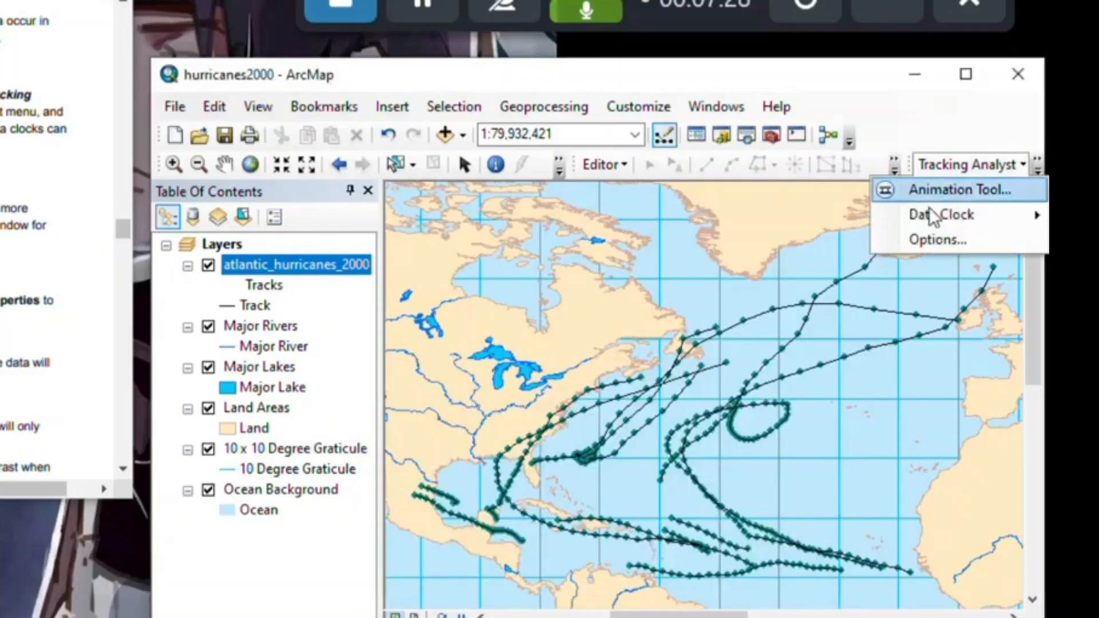
pyautogui.moveTo(928, 212)
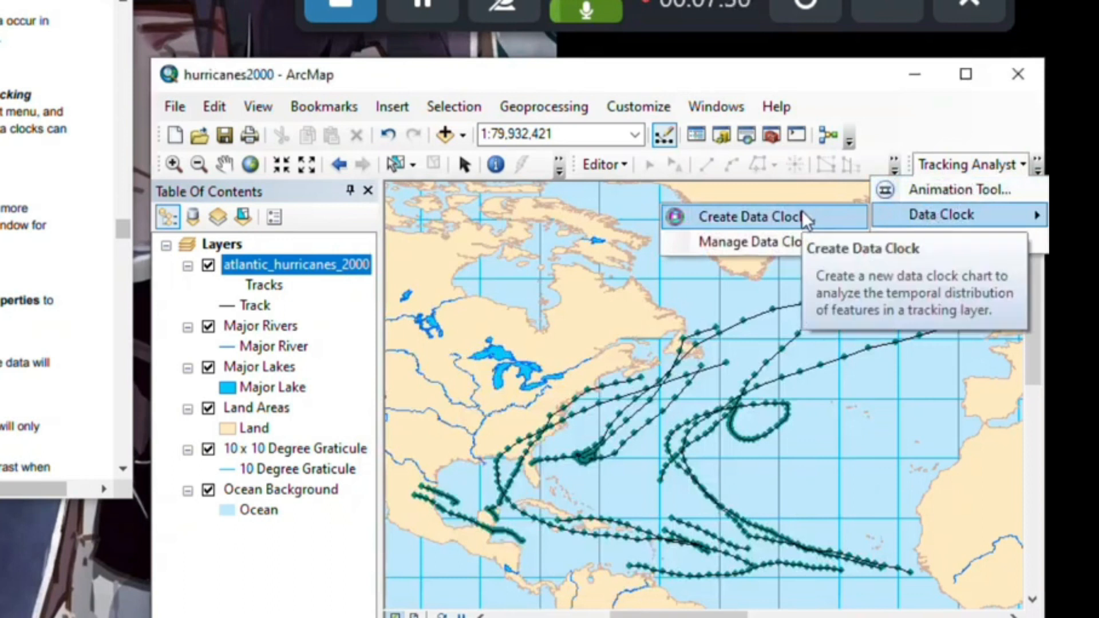
pyautogui.click(298, 572)
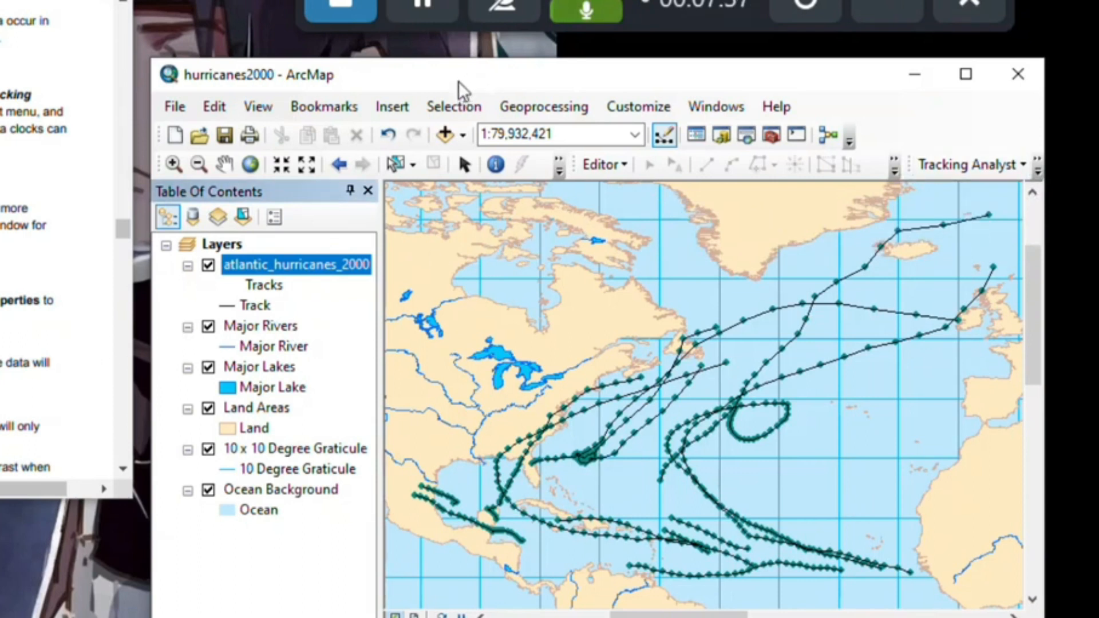
pyautogui.click(435, 8)
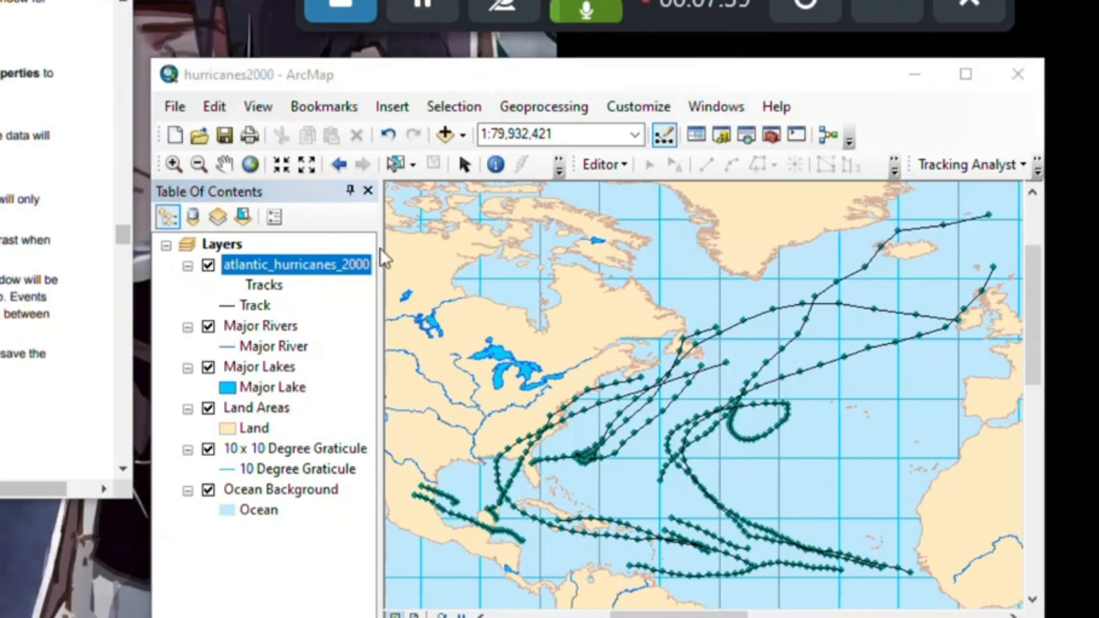
# Turn on the events Time Window in the symbology of the atlantic_hurricanes_2000 layer and draw it by Color
pyautogui.rightClick(273, 262)
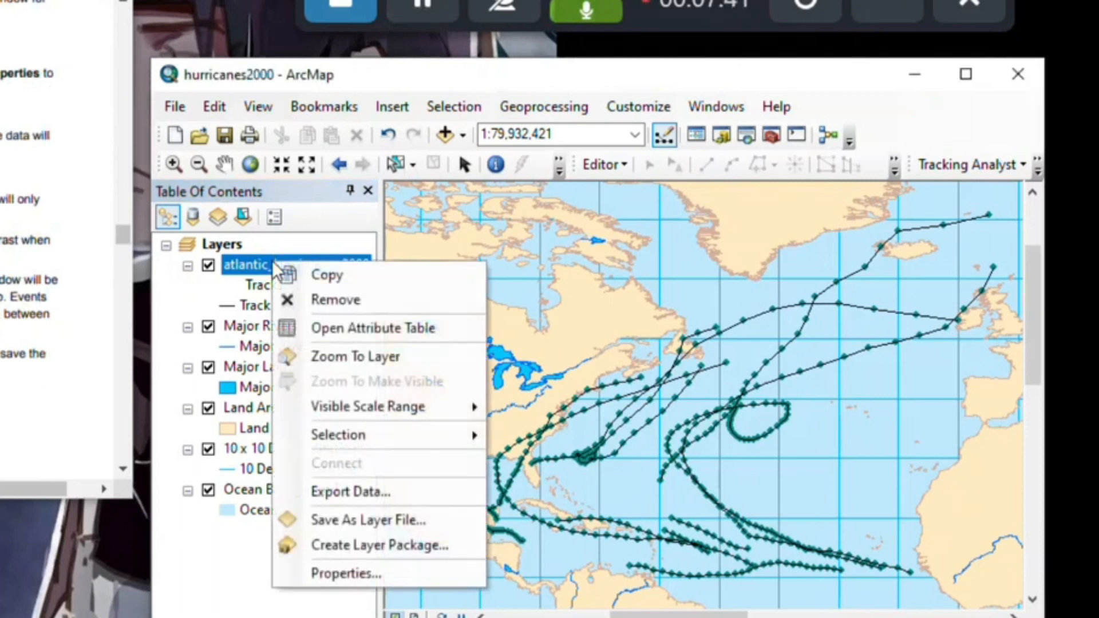
pyautogui.click(339, 573)
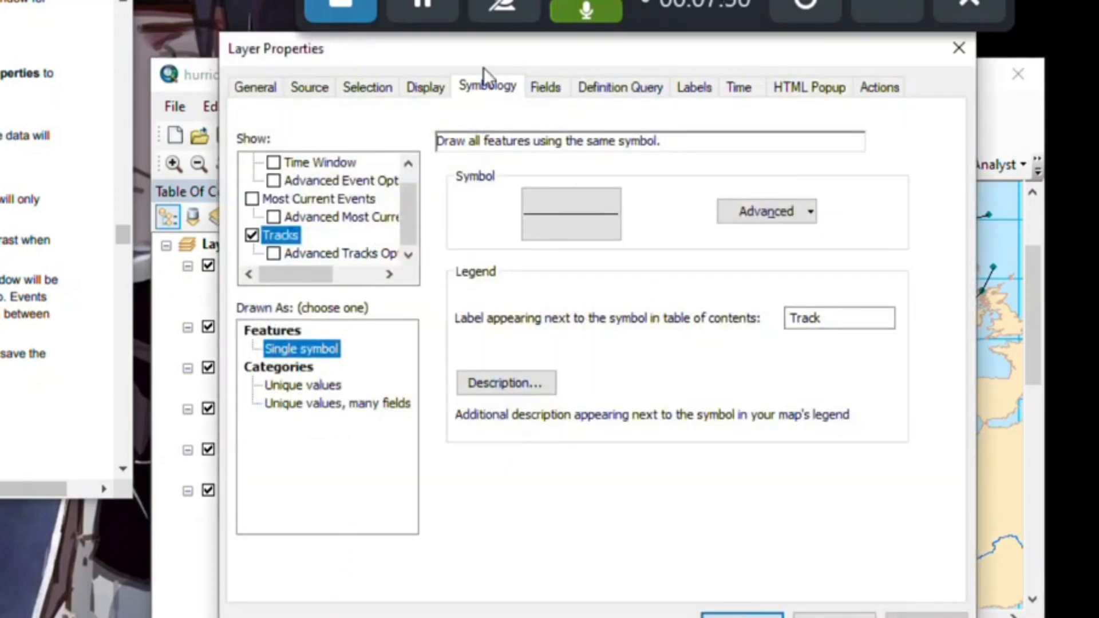
pyautogui.click(553, 86)
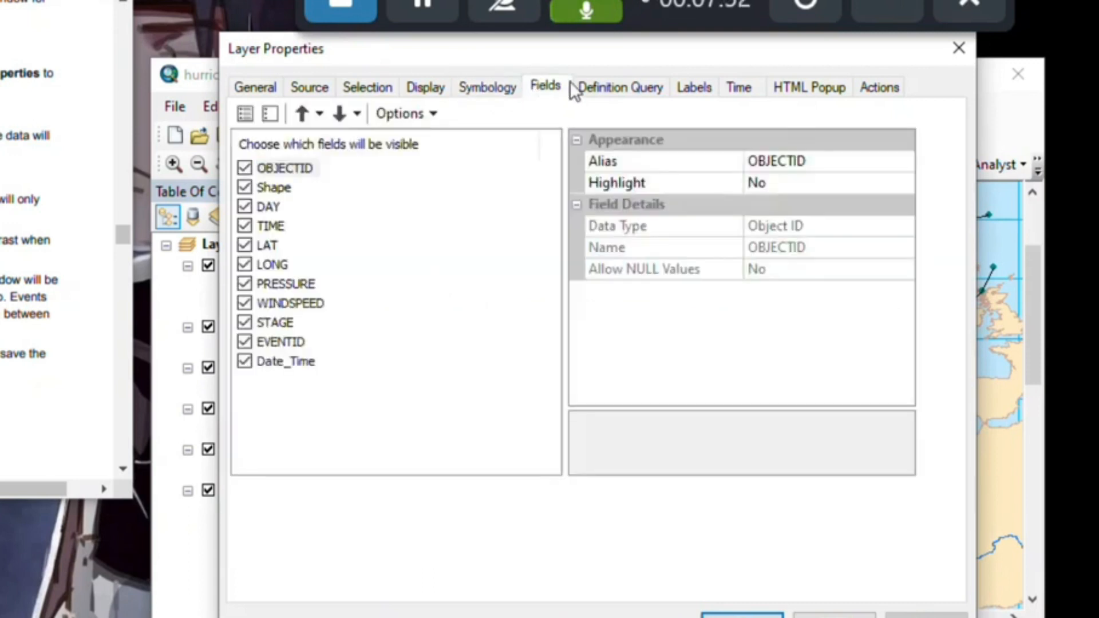
pyautogui.click(622, 85)
pyautogui.click(479, 89)
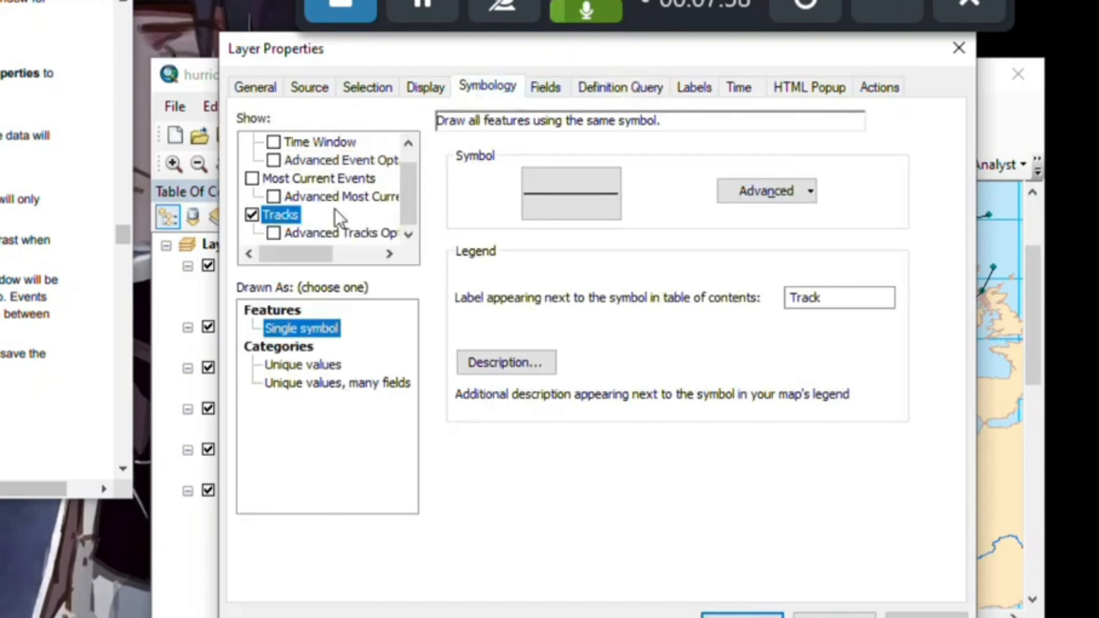
pyautogui.scroll(1, 340, 208)
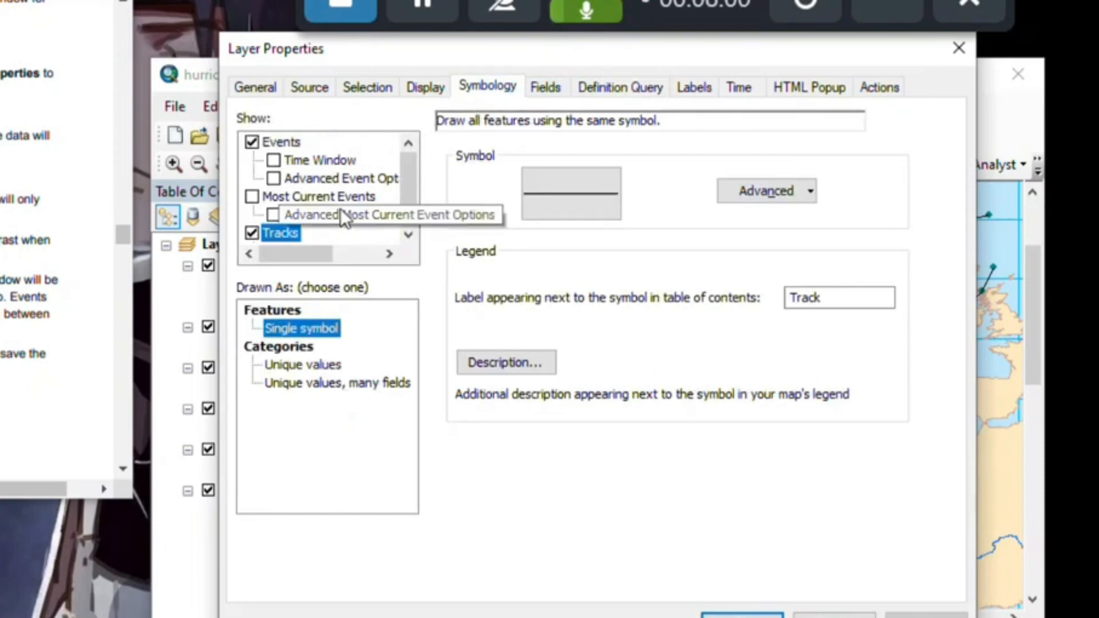
pyautogui.click(274, 163)
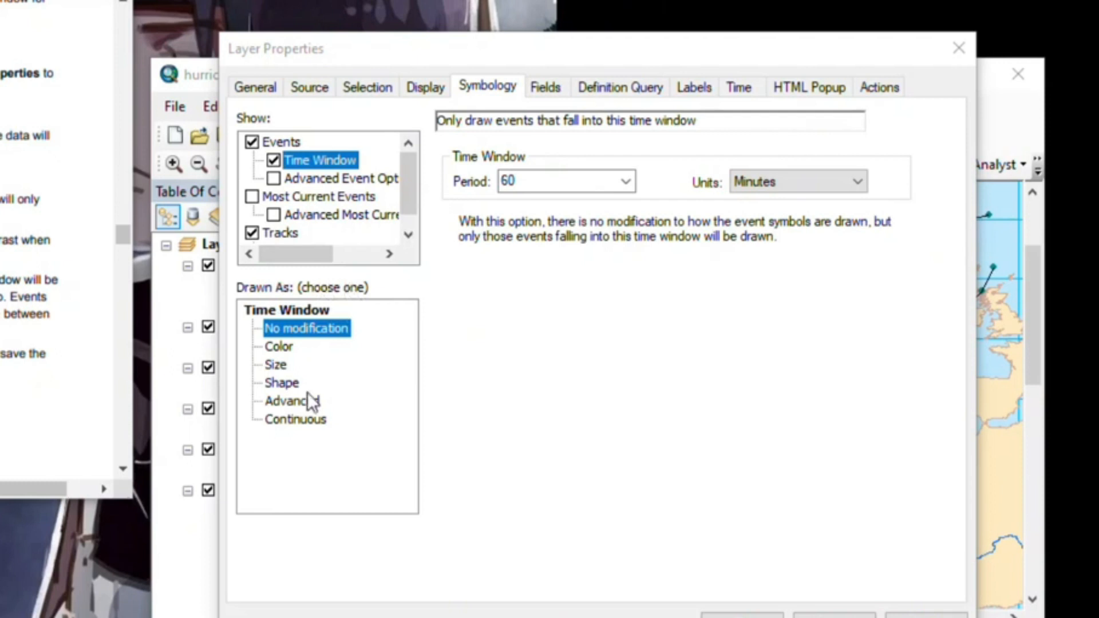
pyautogui.click(280, 347)
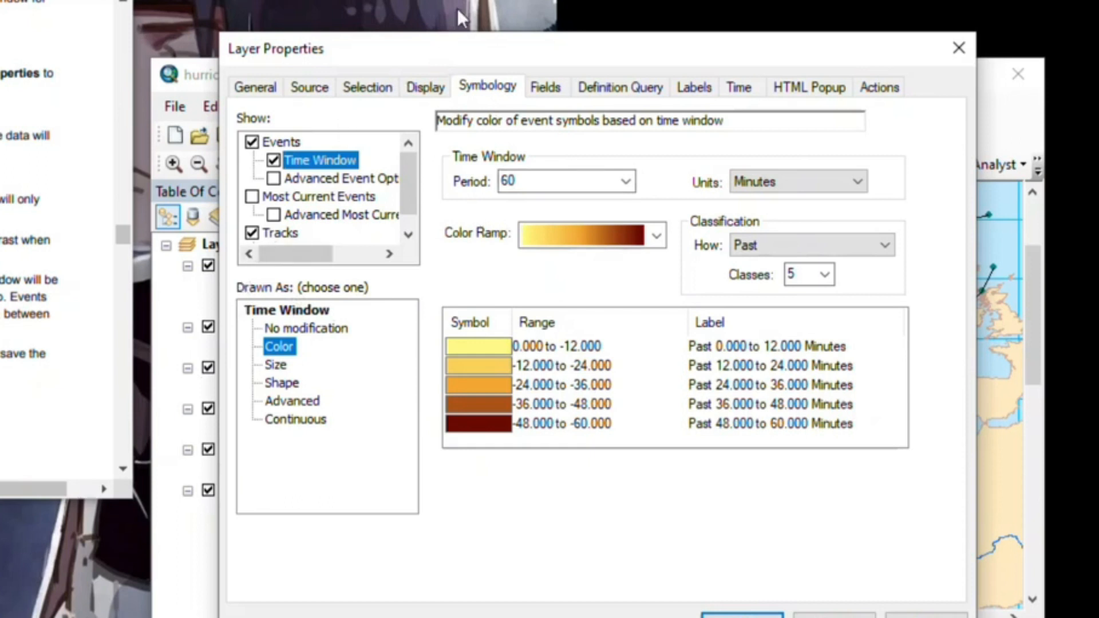
# Set the time window period to 14 with Days as the units
pyautogui.click(57, 258)
pyautogui.scroll(-2, 57, 258)
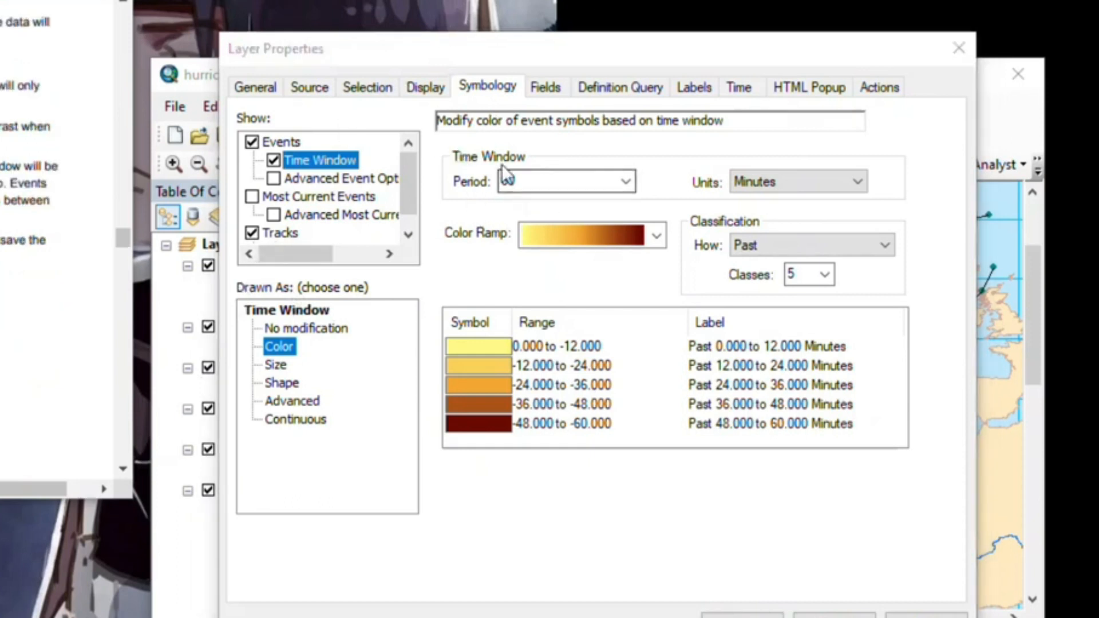
pyautogui.click(527, 182)
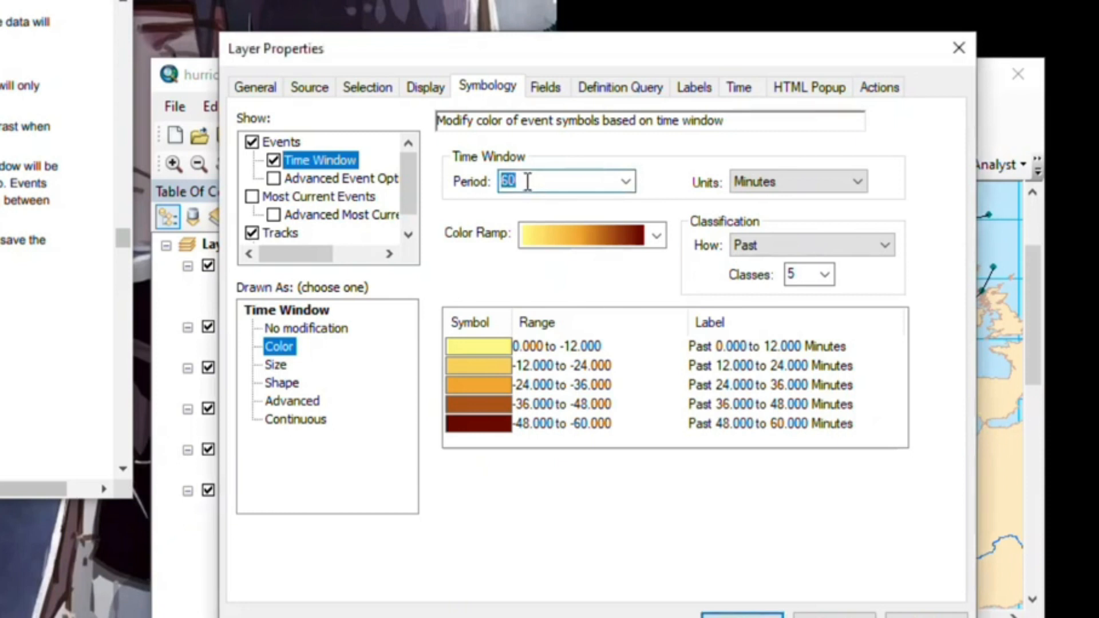
pyautogui.write('14')
pyautogui.click(806, 186)
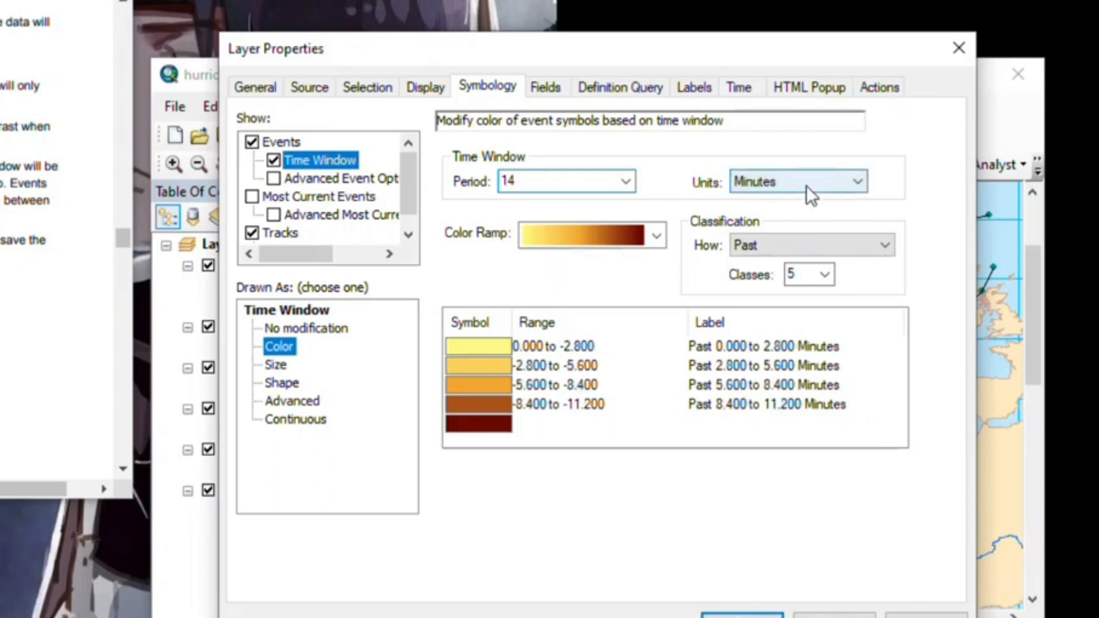
pyautogui.click(737, 245)
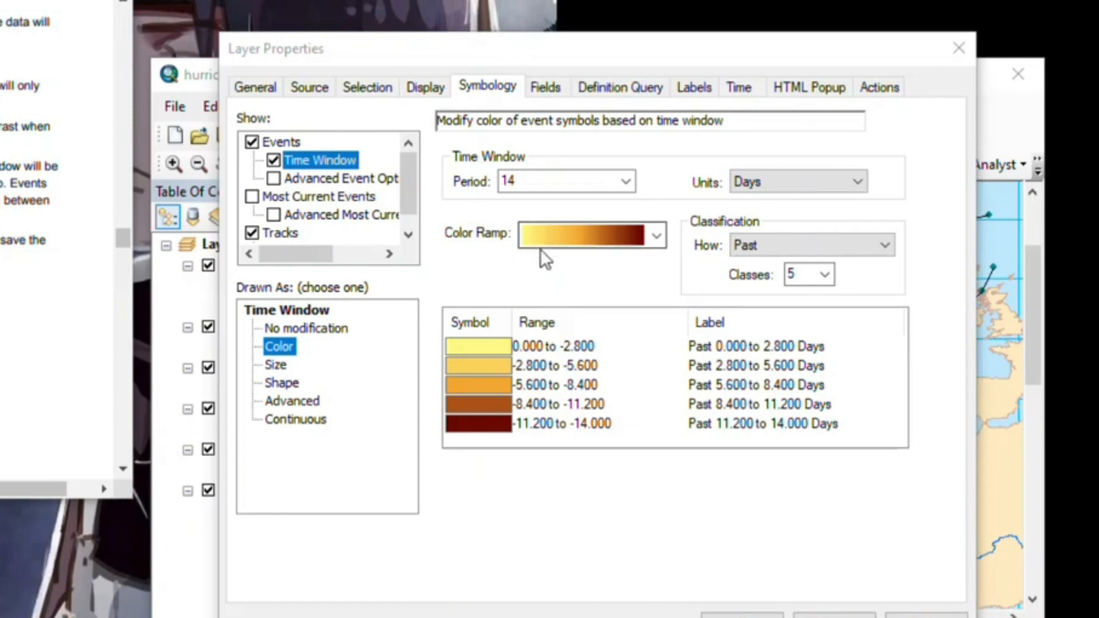
# Choose the color ramp running from pale yellow to dark brown for the time window symbols
pyautogui.click(486, 269)
pyautogui.click(655, 235)
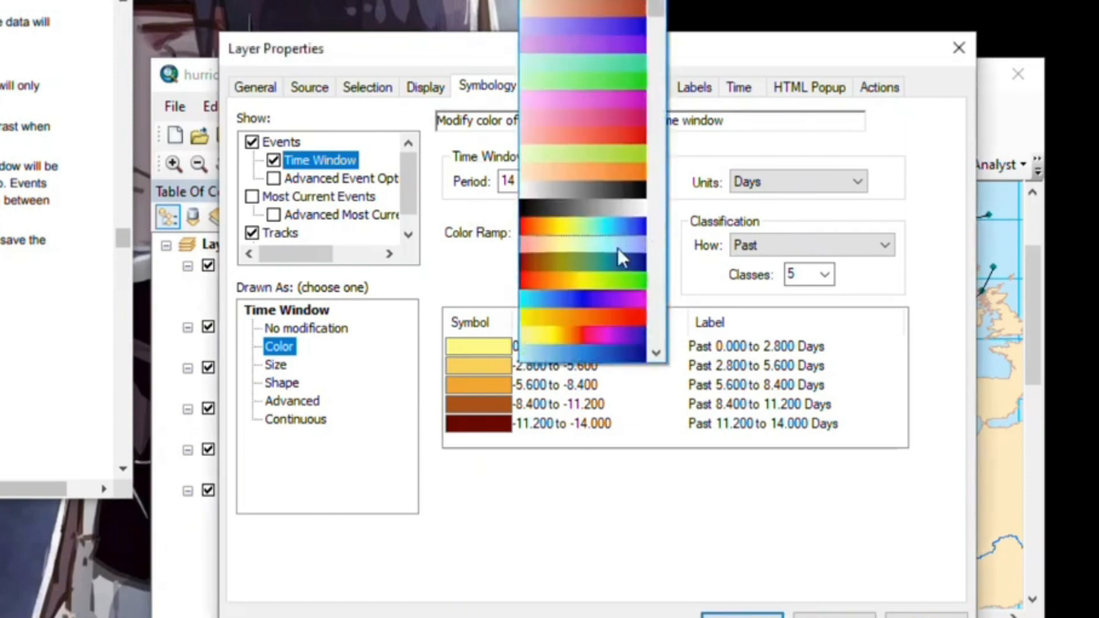
pyautogui.click(656, 353)
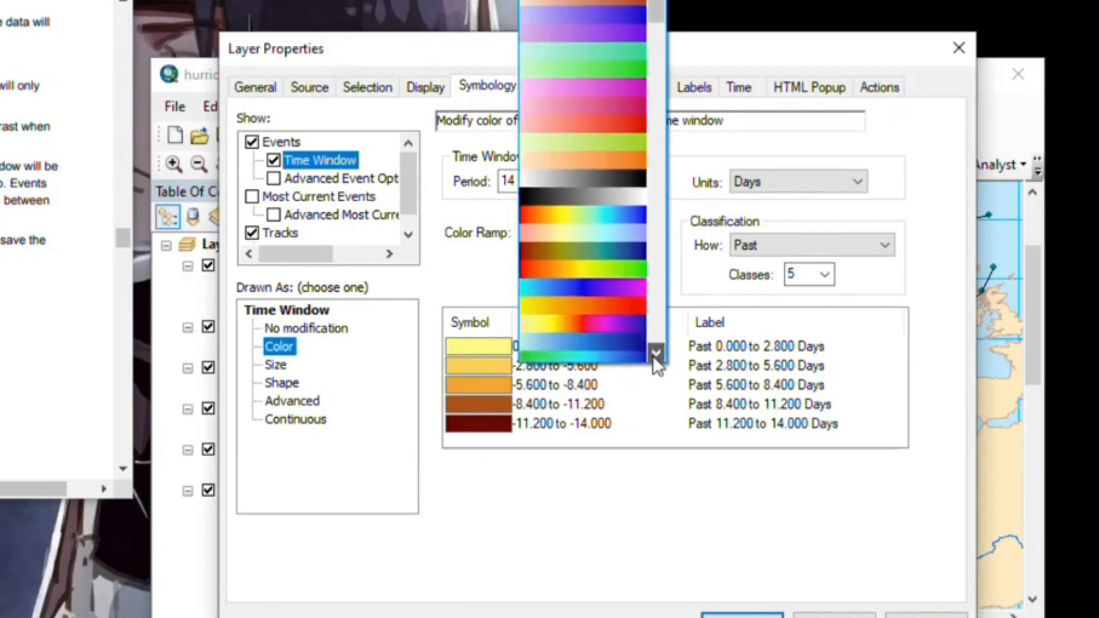
pyautogui.moveTo(656, 6)
pyautogui.mouseDown()
pyautogui.moveTo(655, 134)
pyautogui.moveTo(656, 1)
pyautogui.mouseUp()
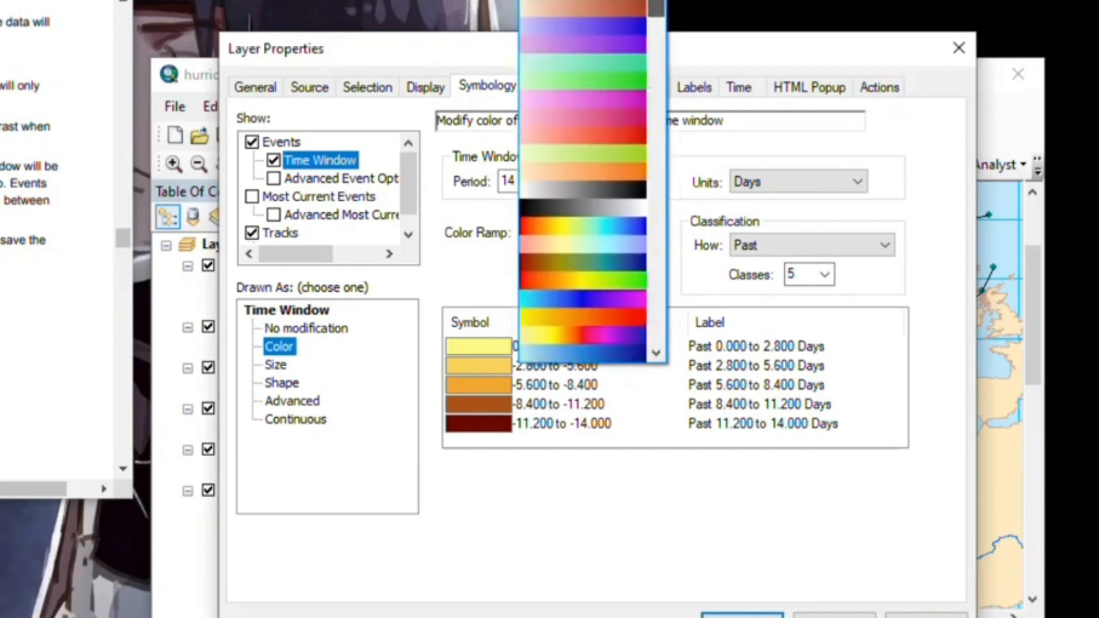
pyautogui.click(608, 4)
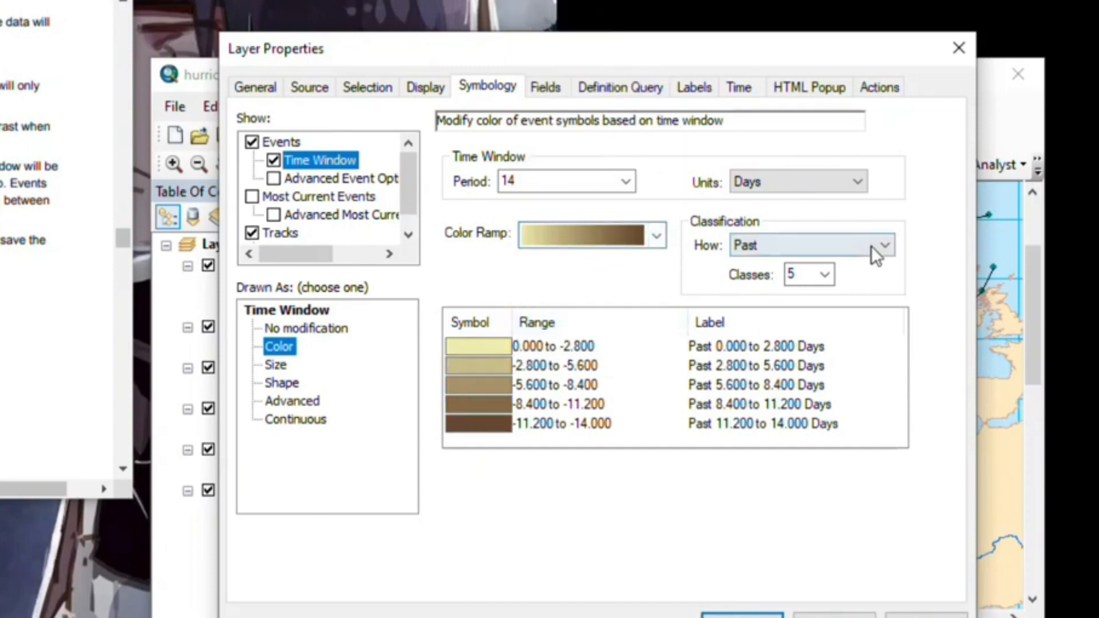
# Set the time window classification to 7 classes and apply the change to the layer
pyautogui.click(827, 275)
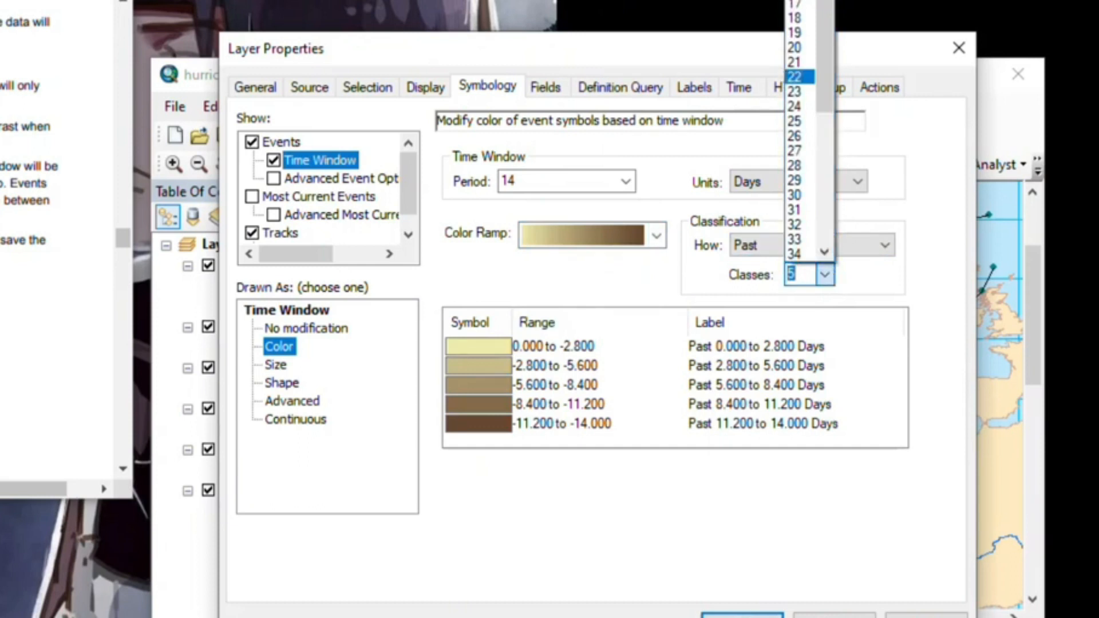
pyautogui.click(794, 2)
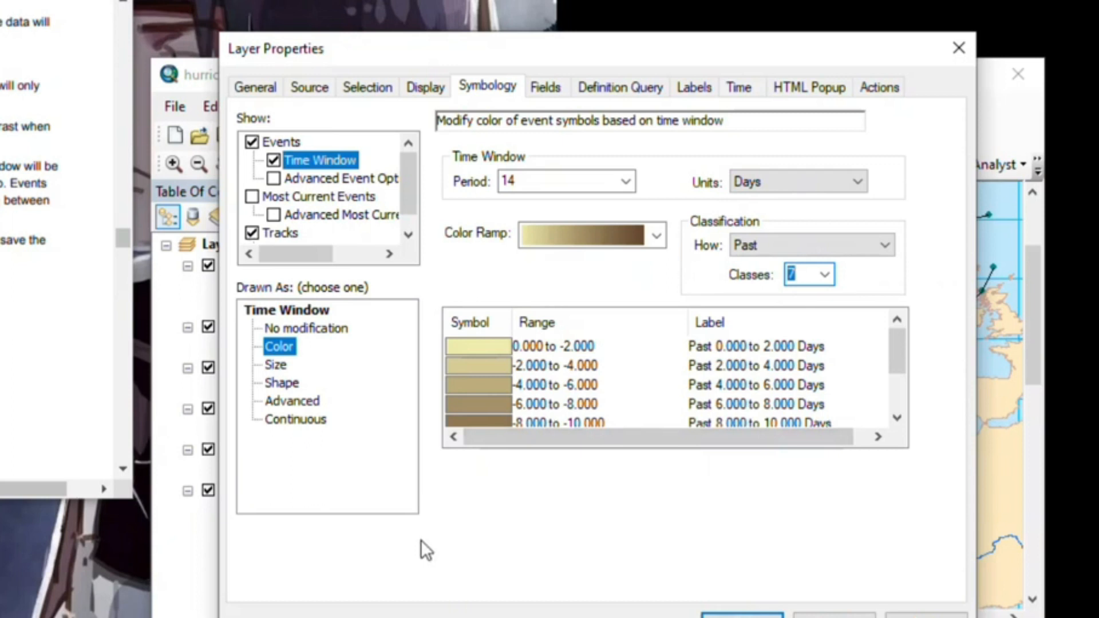
pyautogui.click(486, 1)
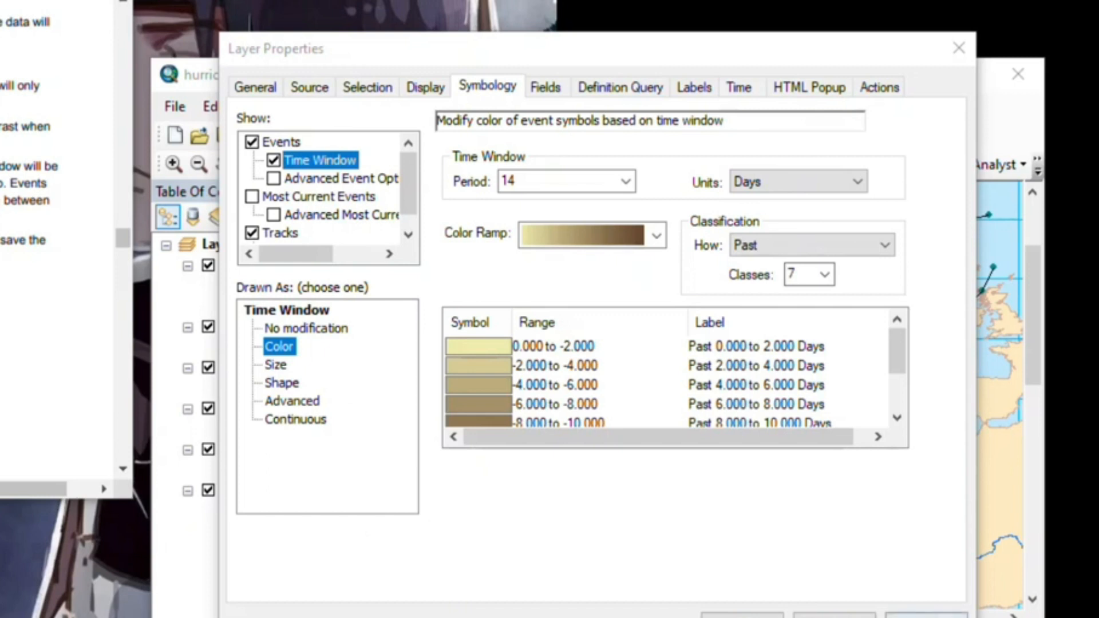
pyautogui.click(938, 616)
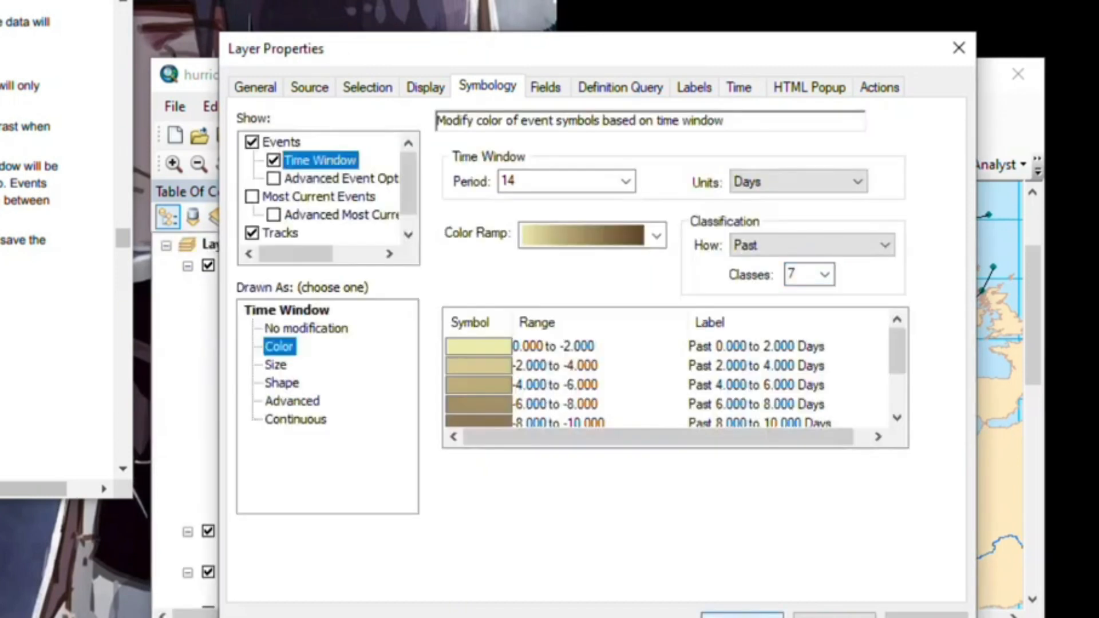
# Change the color of the Tracks line symbol to green and apply it to the layer
pyautogui.click(281, 232)
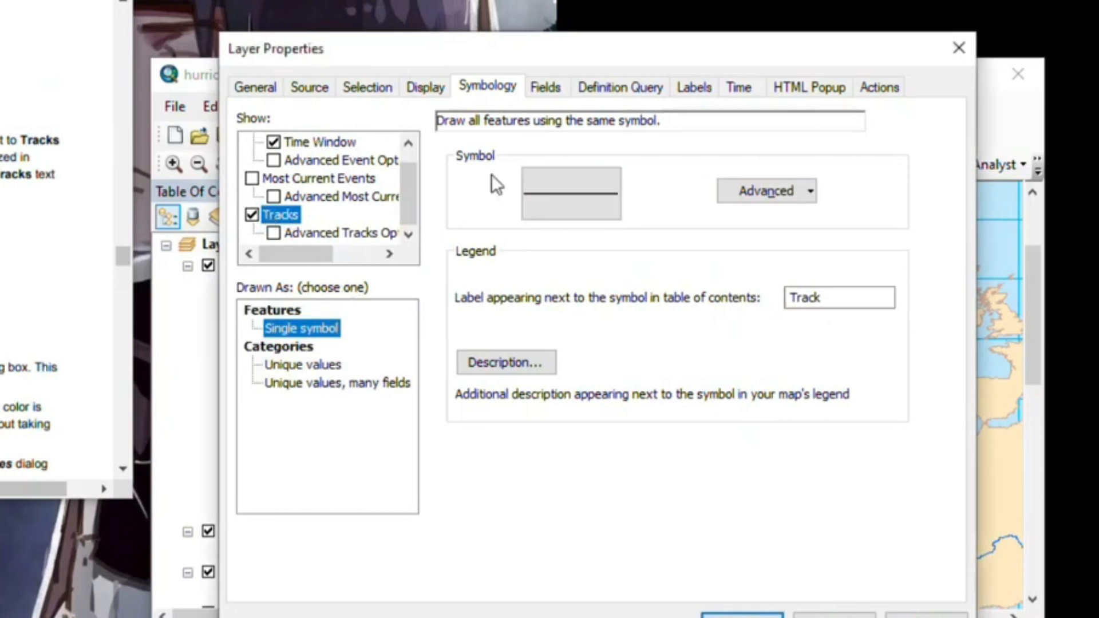
pyautogui.click(552, 182)
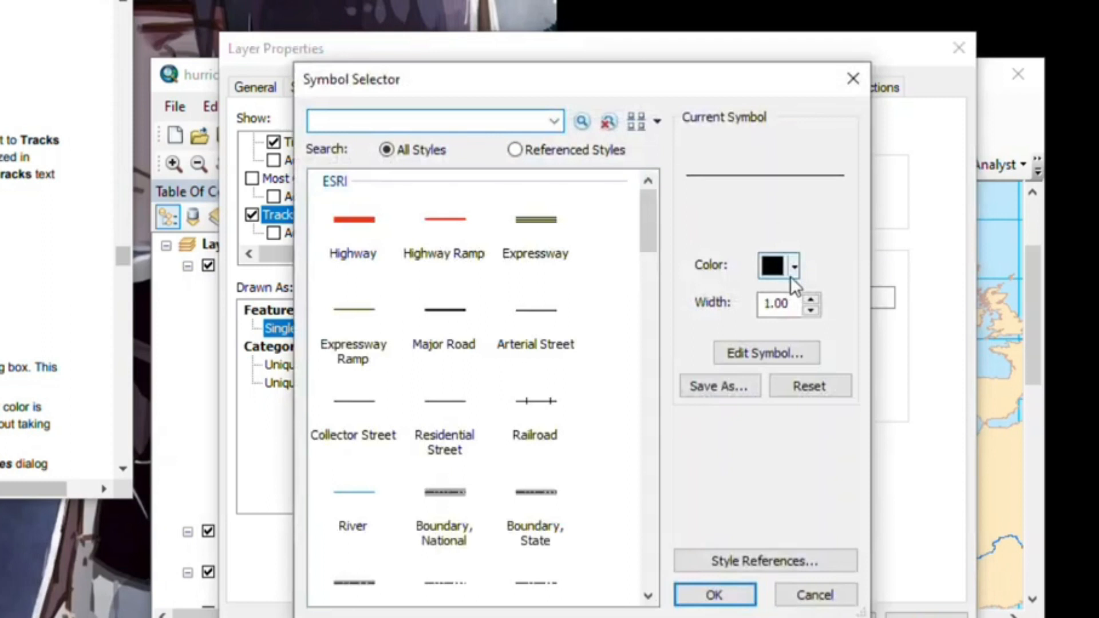
pyautogui.click(792, 274)
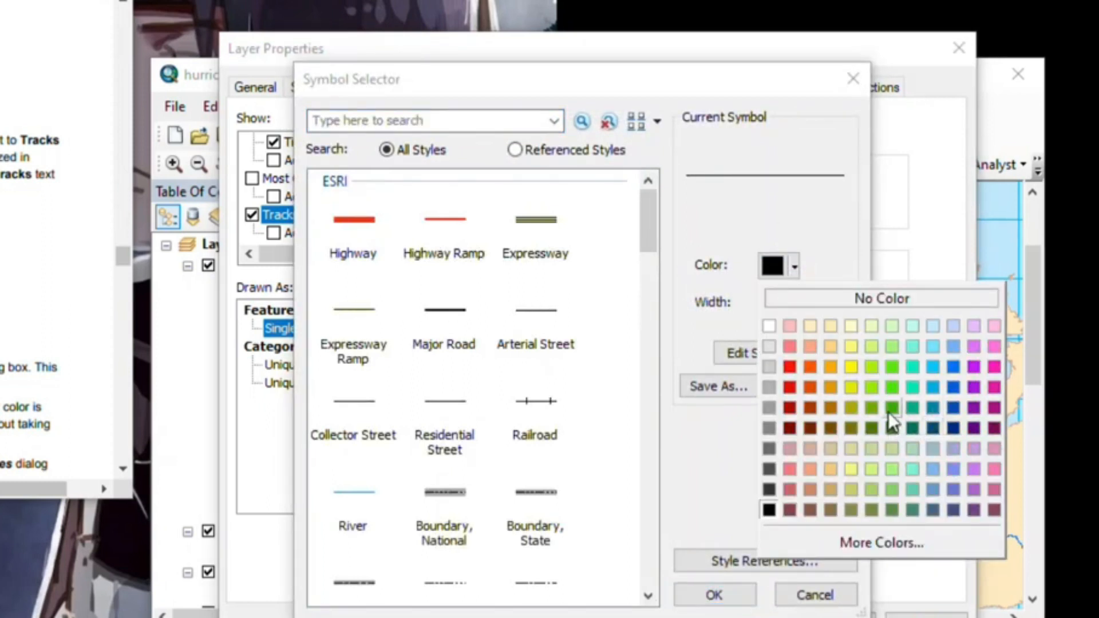
pyautogui.click(889, 409)
pyautogui.click(743, 599)
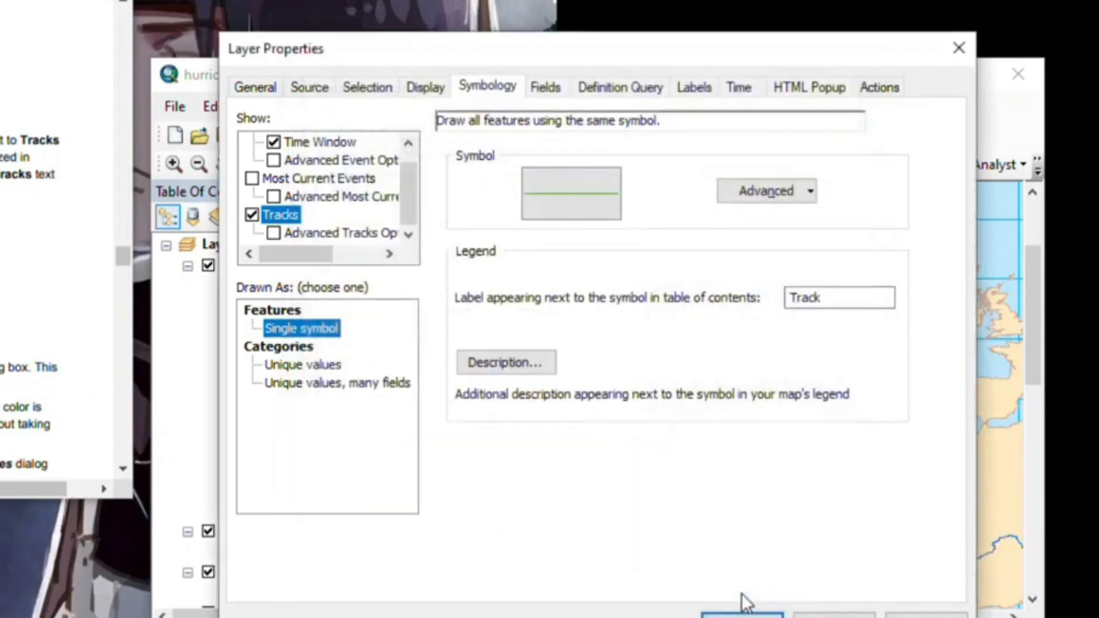
pyautogui.click(888, 611)
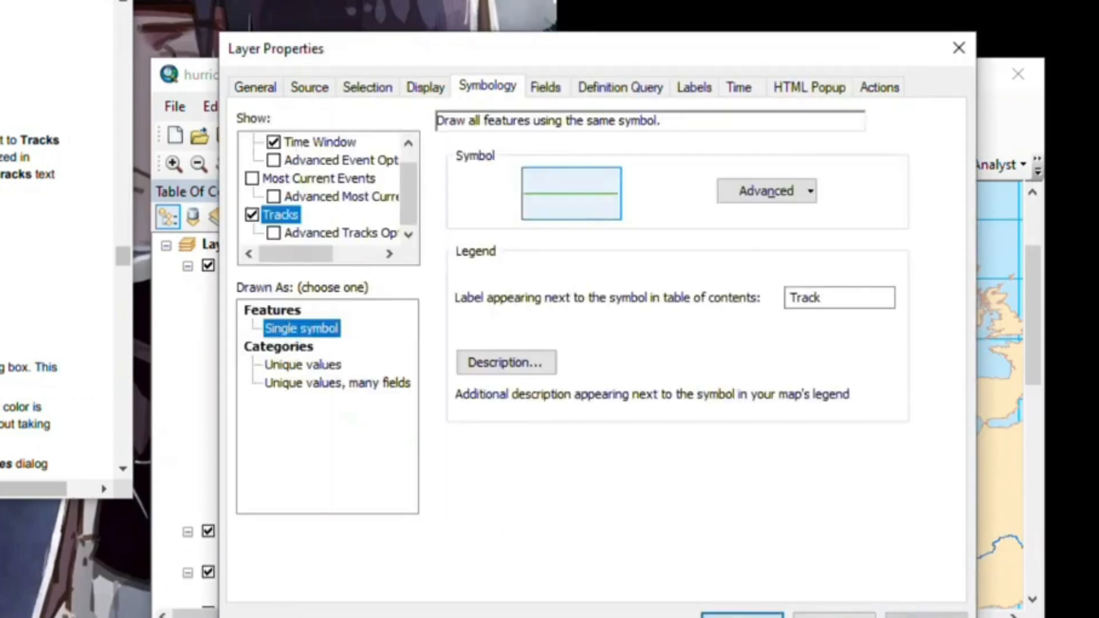
# Recolor the Tracks line symbol gray, keeping its 1.00 width, and apply the change
pyautogui.click(572, 204)
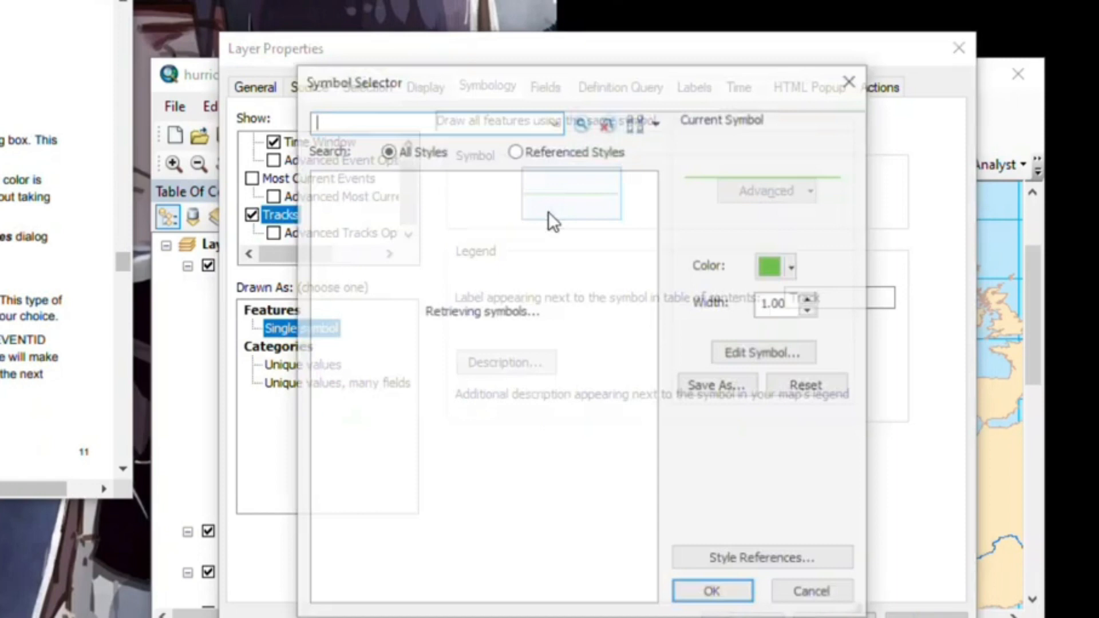
pyautogui.click(796, 267)
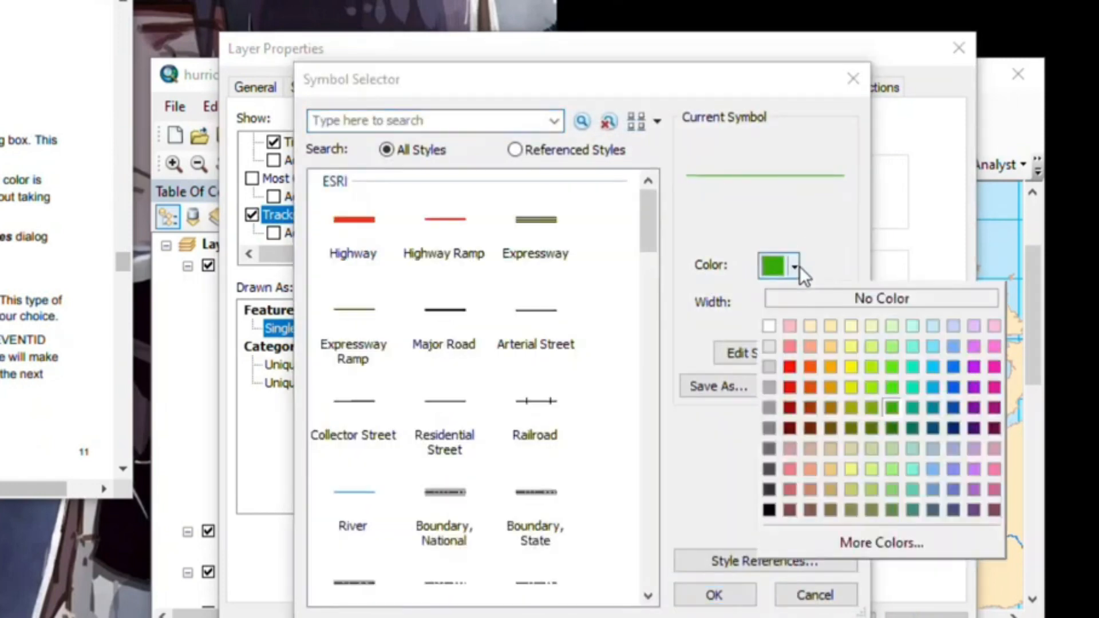
pyautogui.click(772, 404)
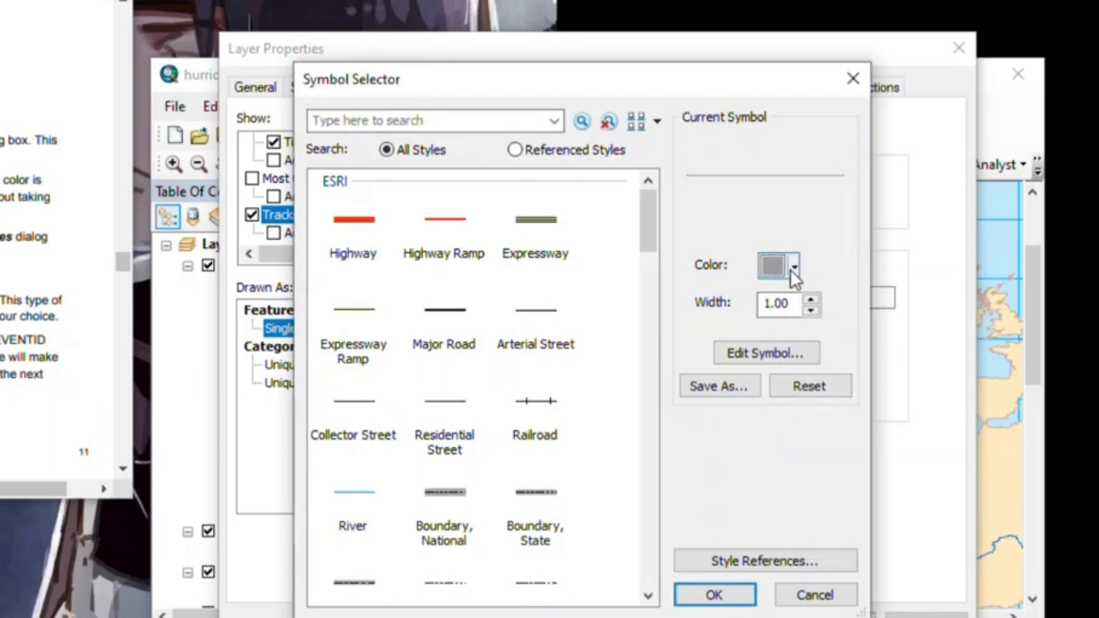
pyautogui.click(724, 592)
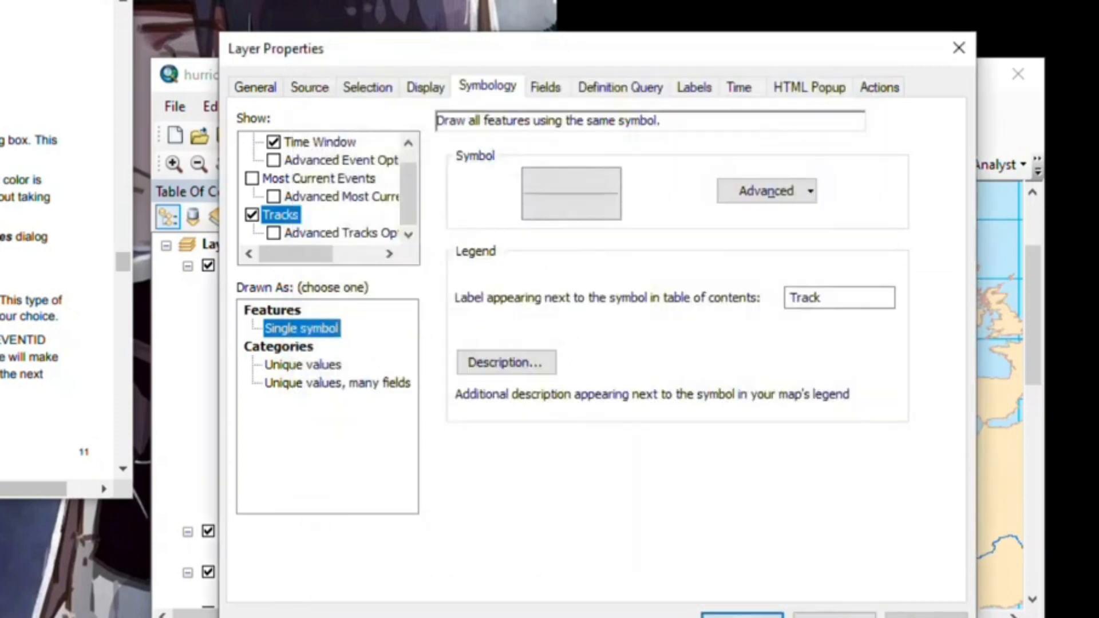
pyautogui.click(898, 615)
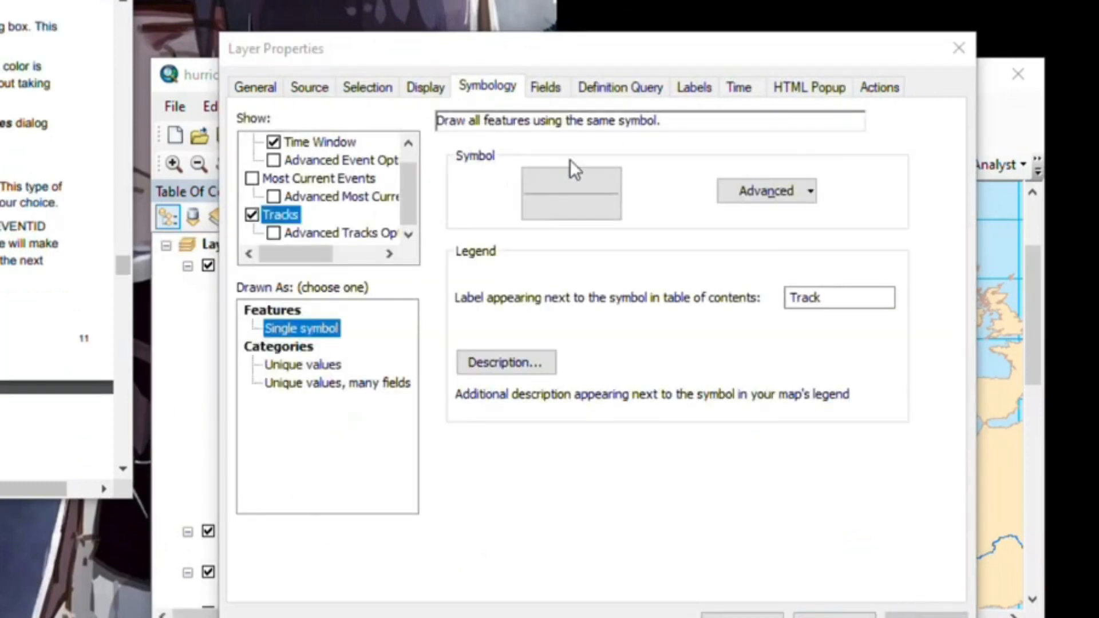
# Label the most current features in the layer with the EVENTID field, keep the placement at Top, and accept the layer properties
pyautogui.click(704, 89)
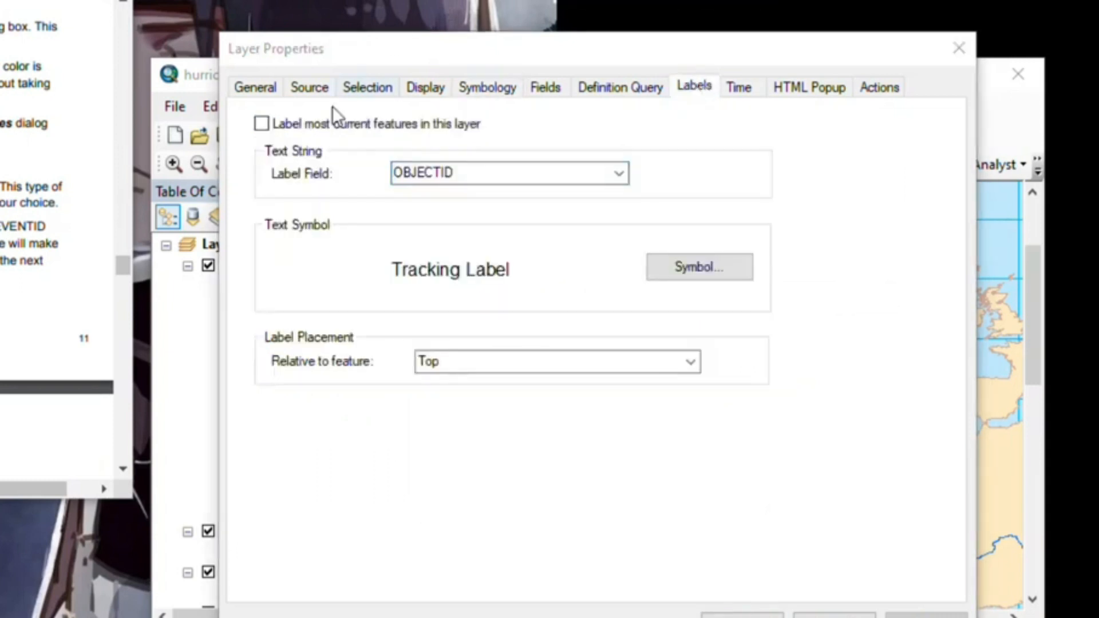
pyautogui.click(262, 123)
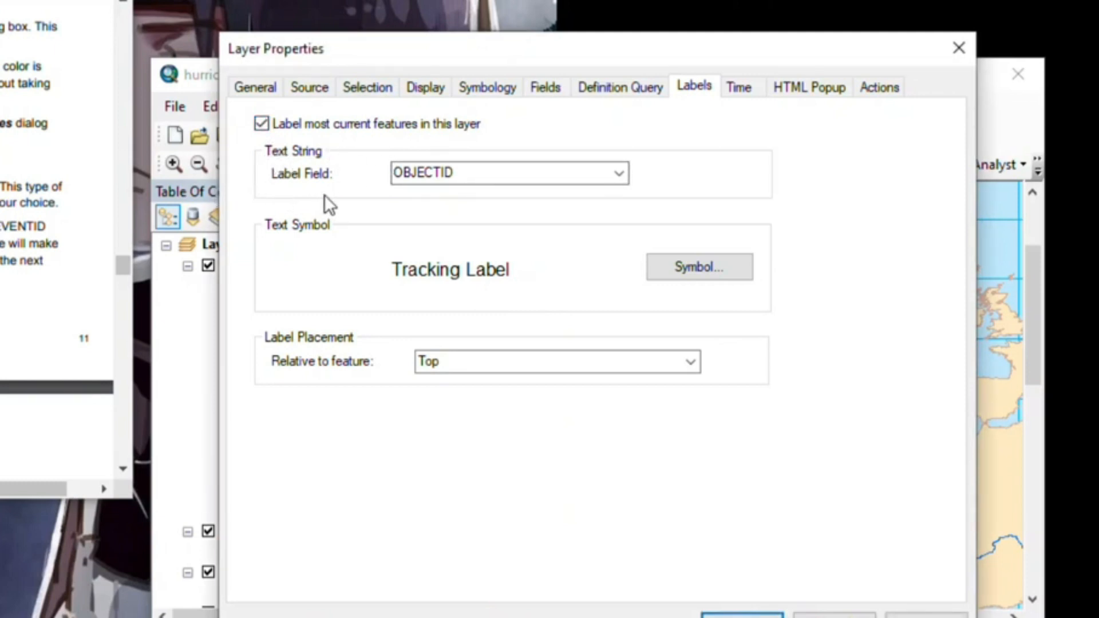
pyautogui.click(616, 173)
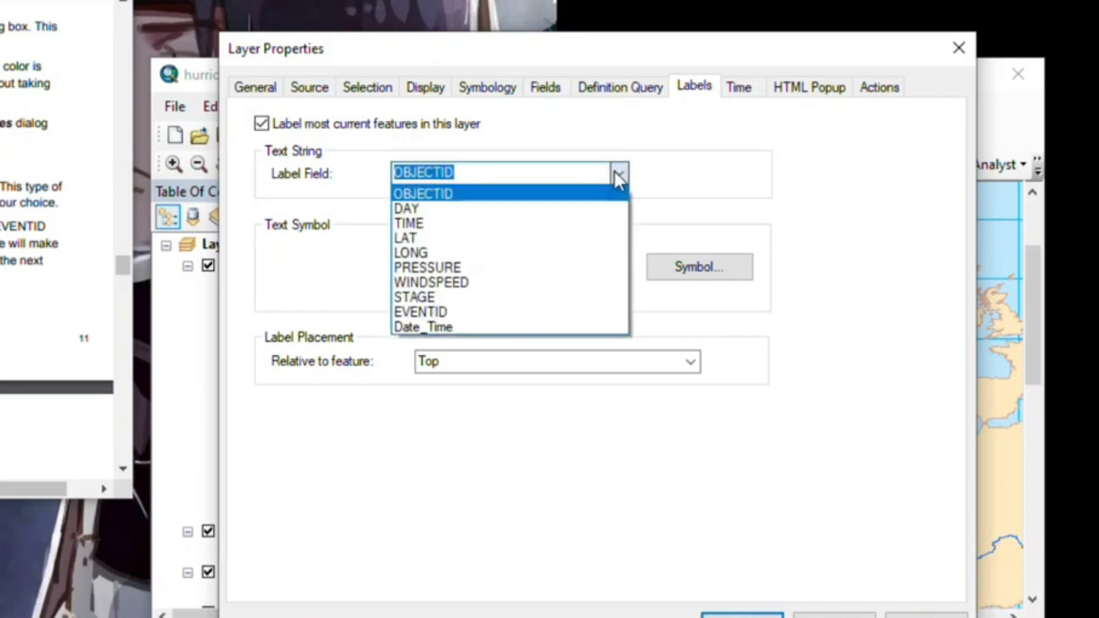
pyautogui.click(452, 311)
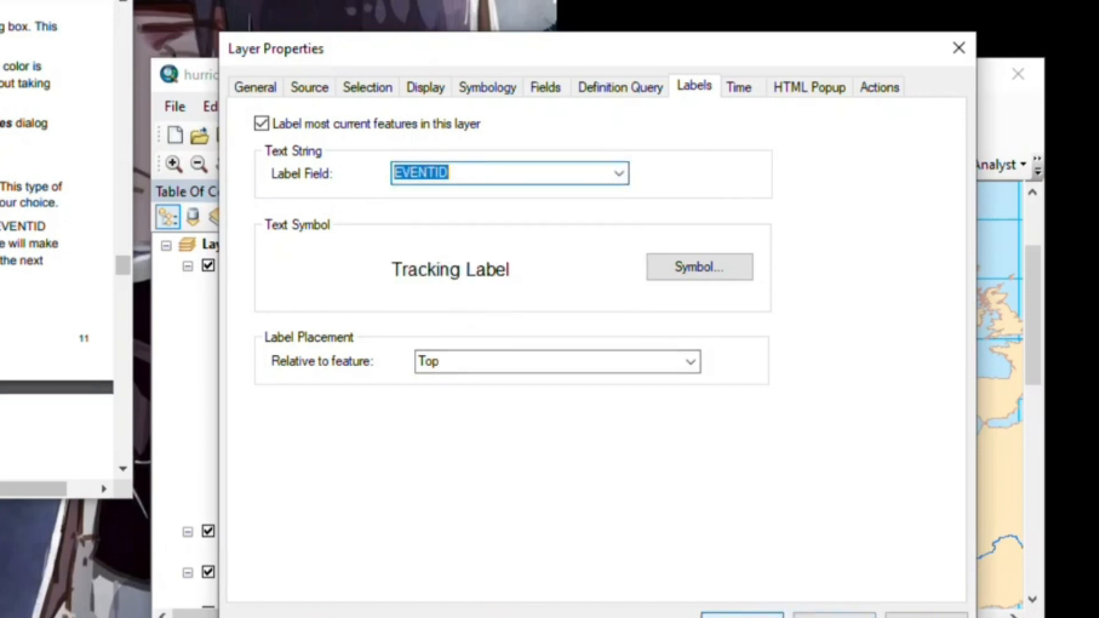
pyautogui.click(742, 615)
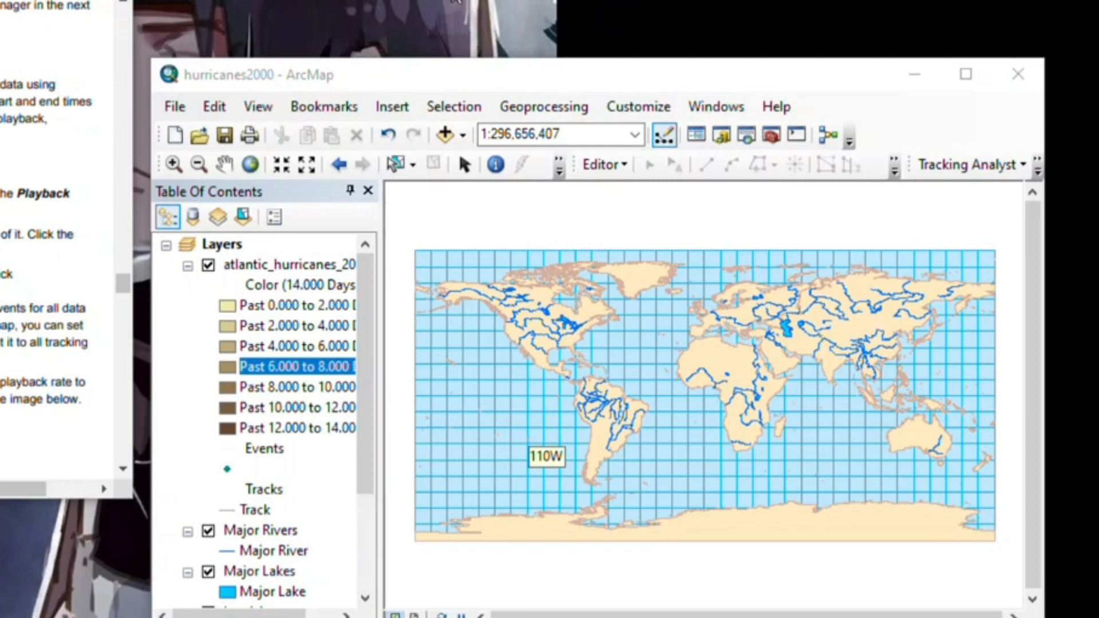
# Open the Playback Manager with its options expanded and set the playback window to the temporal extent of atlantic_hurricanes_2000
pyautogui.click(1037, 166)
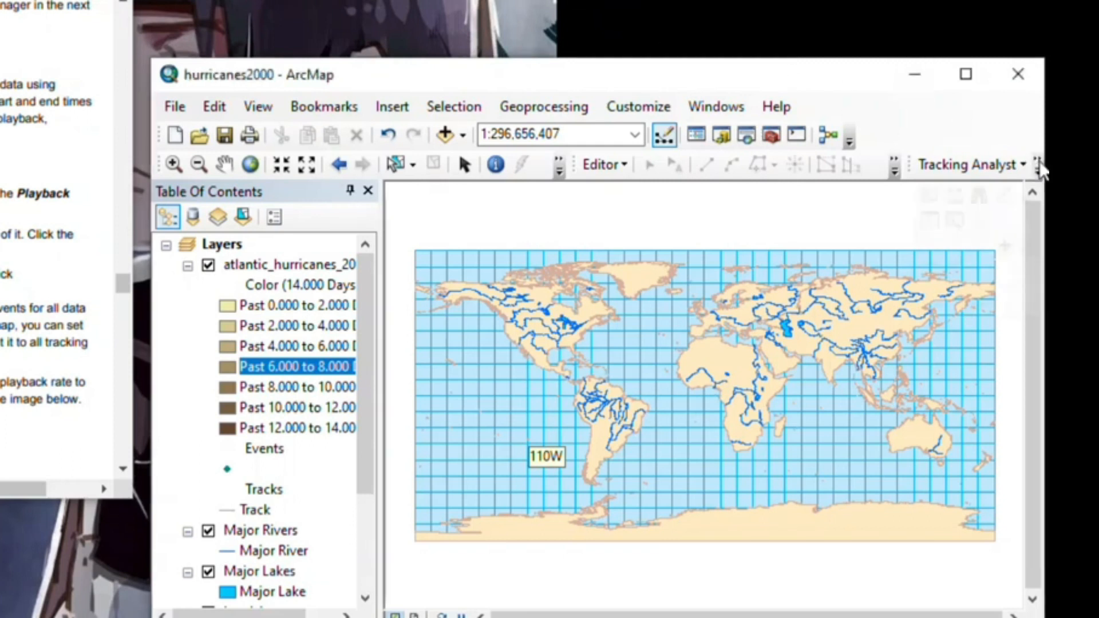
pyautogui.click(1029, 246)
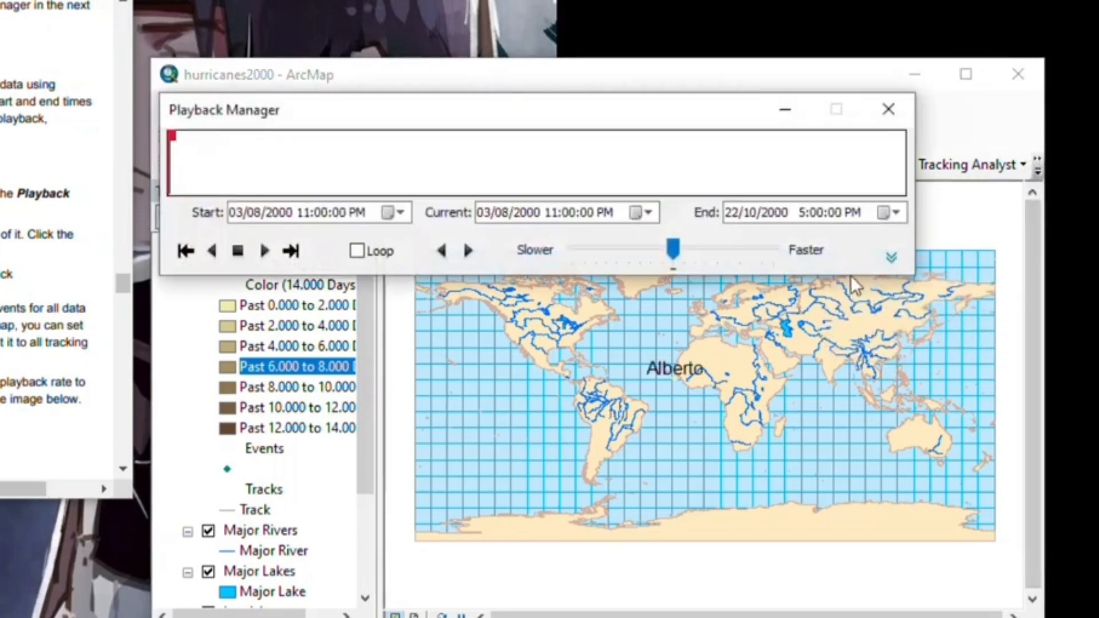
pyautogui.moveTo(432, 86); pyautogui.dragTo(424, 63)
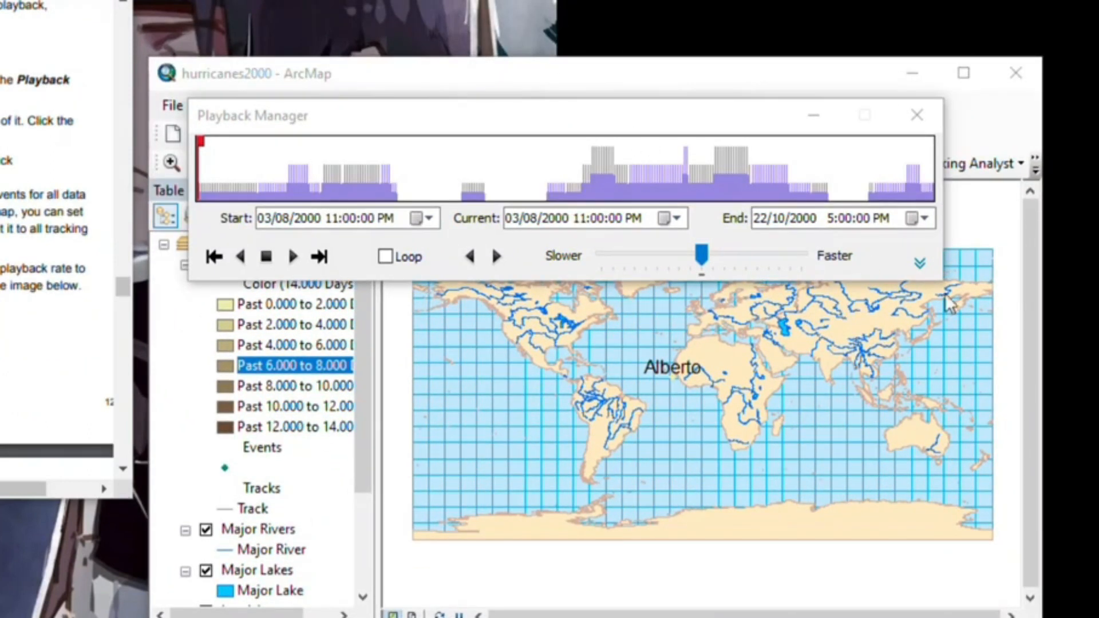
pyautogui.click(920, 264)
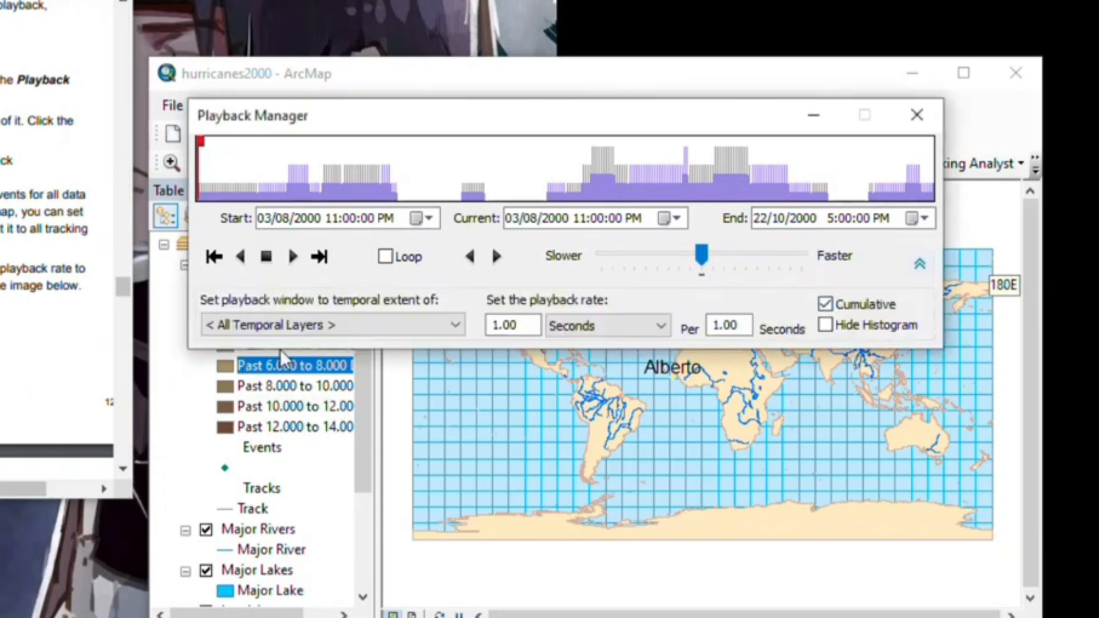
pyautogui.click(393, 326)
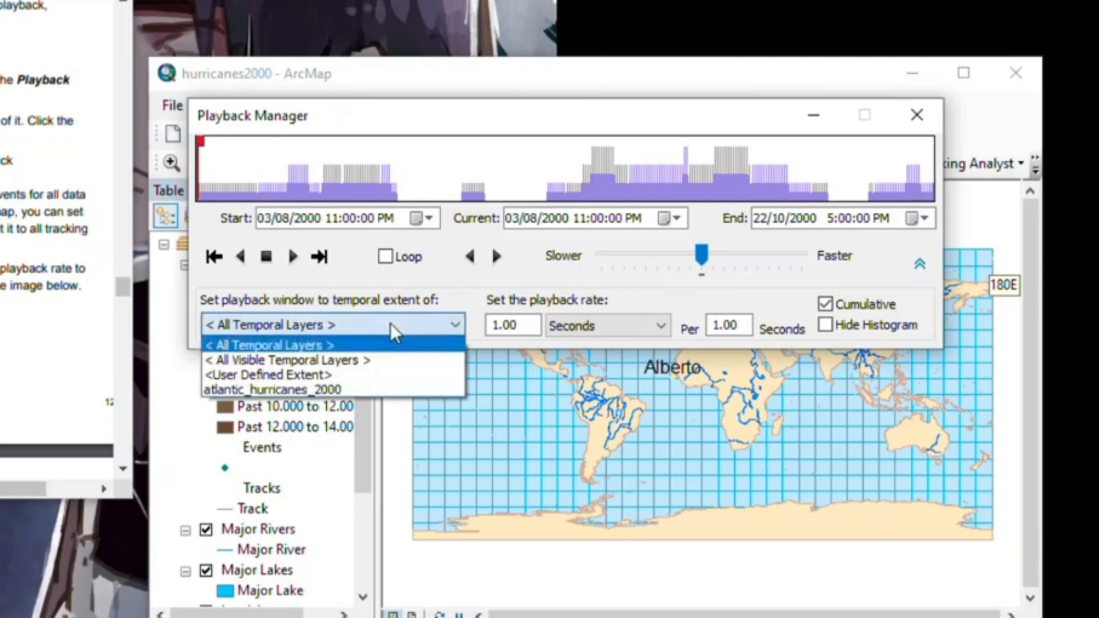
pyautogui.click(281, 389)
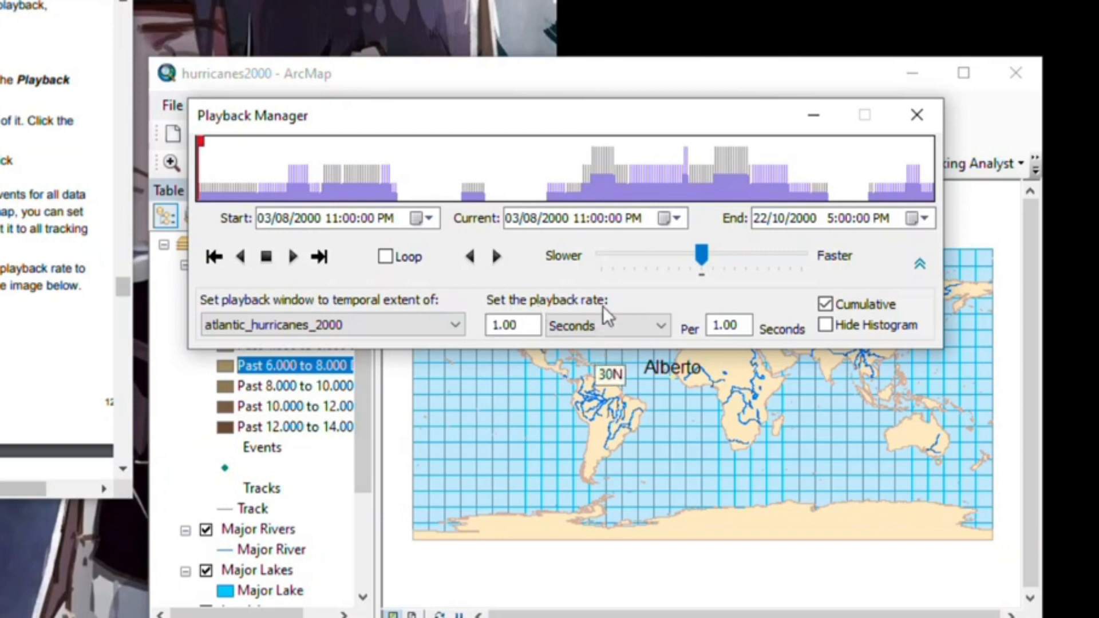
# Set the playback rate to 3.00 days per 1.00 second and play the hurricane events on the map
pyautogui.click(605, 325)
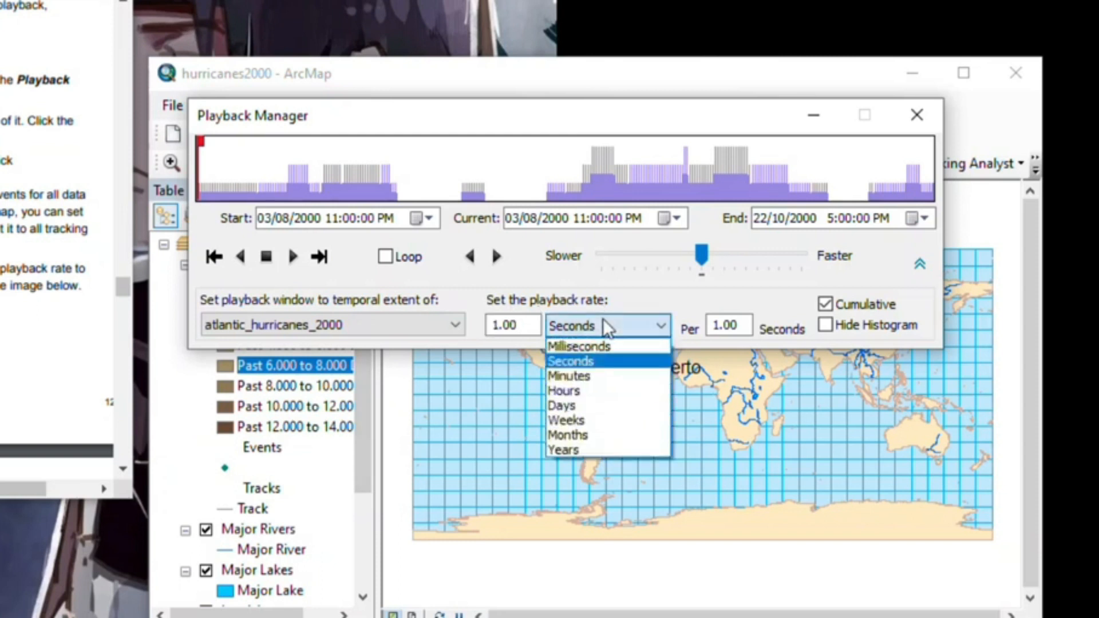
pyautogui.click(593, 406)
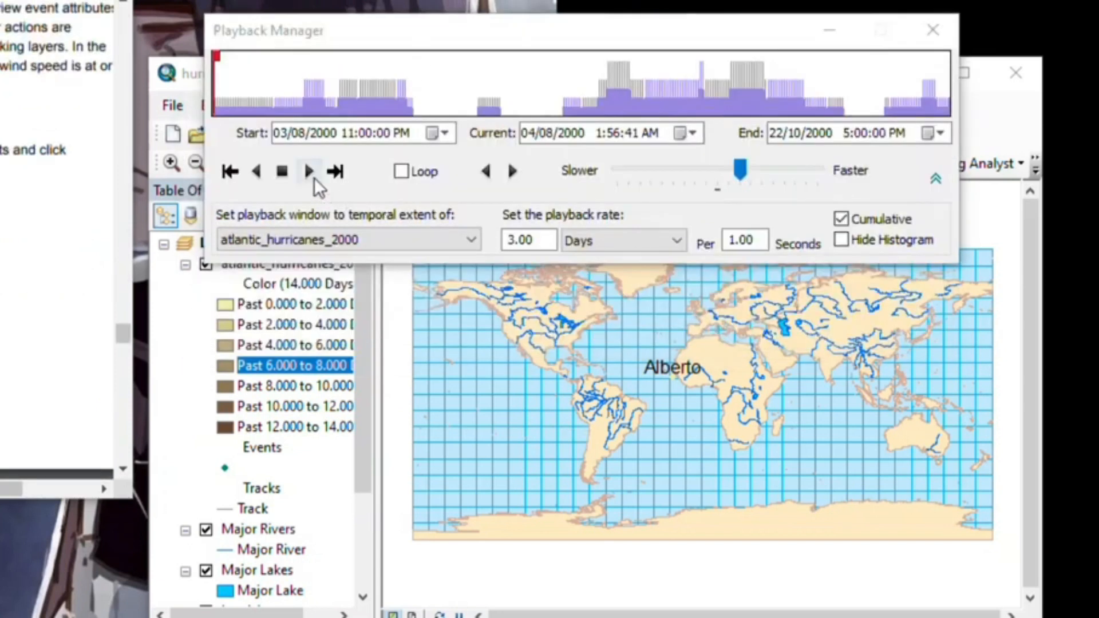
pyautogui.moveTo(438, 34); pyautogui.dragTo(443, 0)
pyautogui.click(316, 109)
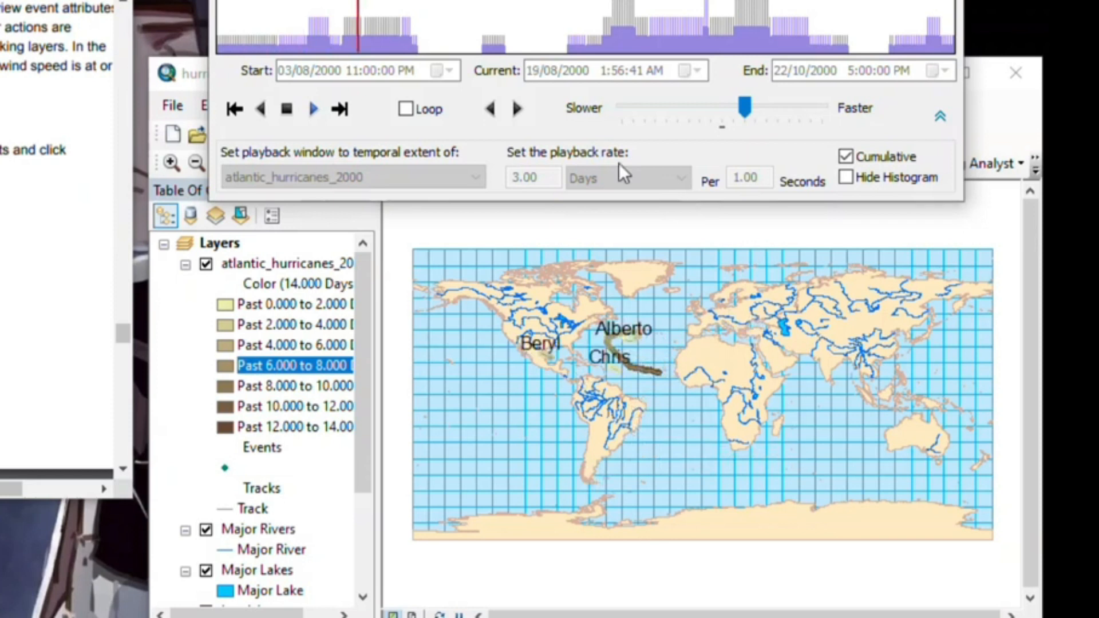
# Raise the playback speed to 10.00 days per second, replay the hurricane events, and close the Playback Manager
pyautogui.click(680, 108)
pyautogui.click(789, 111)
pyautogui.click(805, 108)
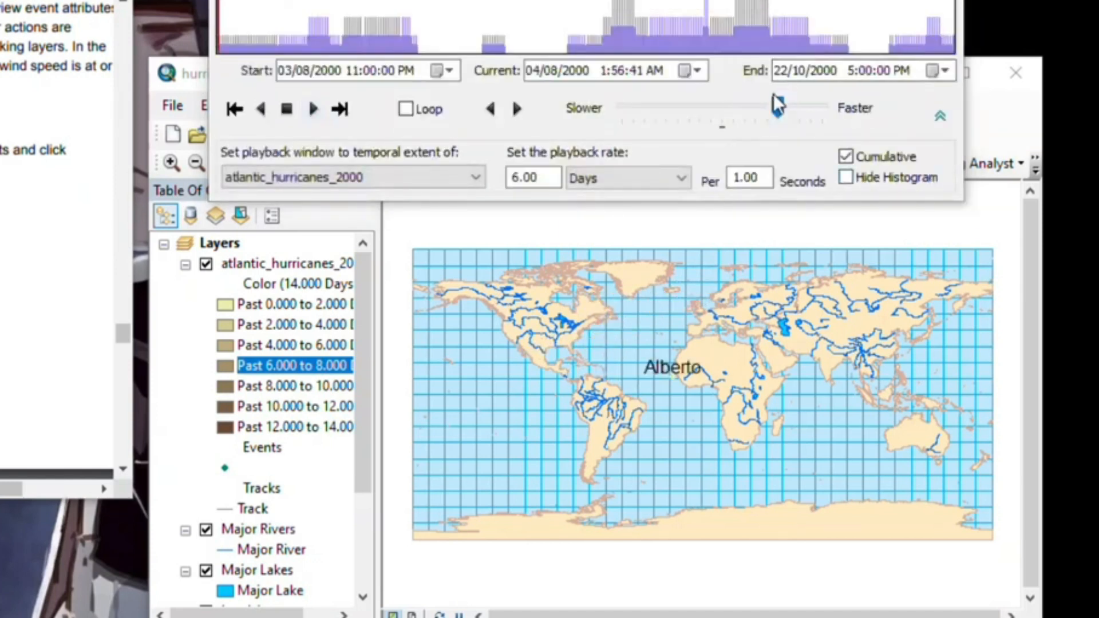
pyautogui.moveTo(777, 106); pyautogui.dragTo(744, 107)
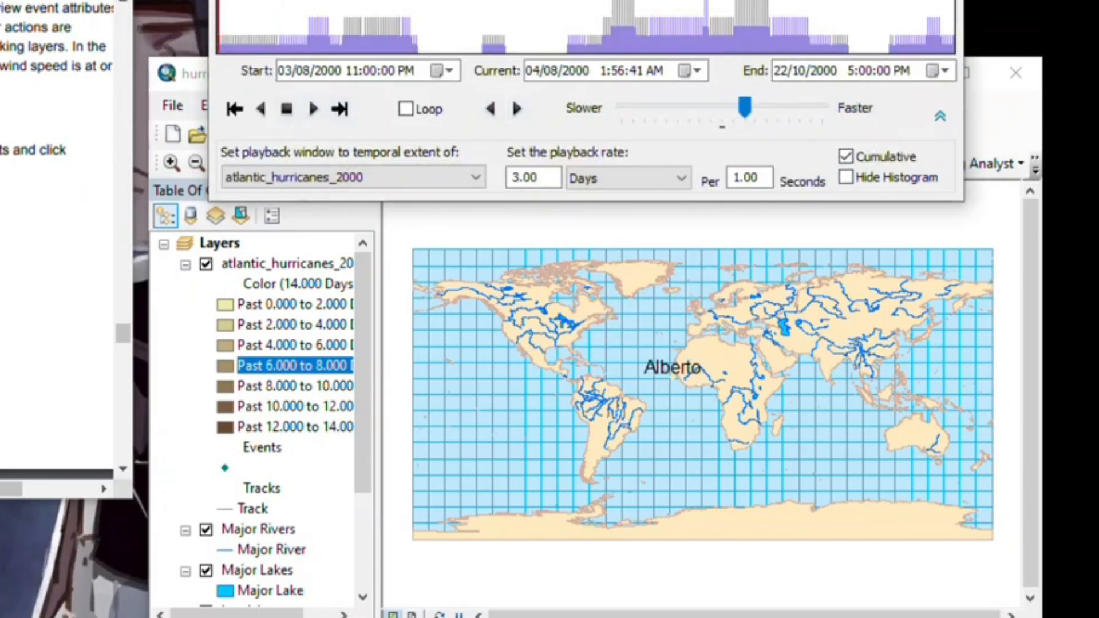
pyautogui.moveTo(744, 106); pyautogui.dragTo(823, 107)
pyautogui.click(313, 111)
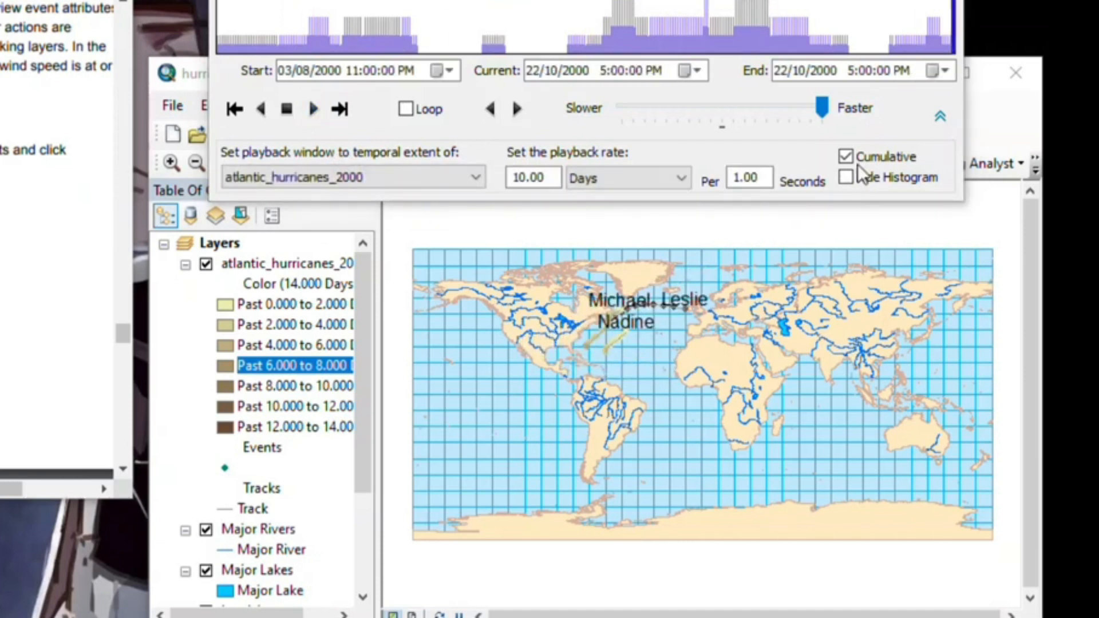
pyautogui.click(938, 1)
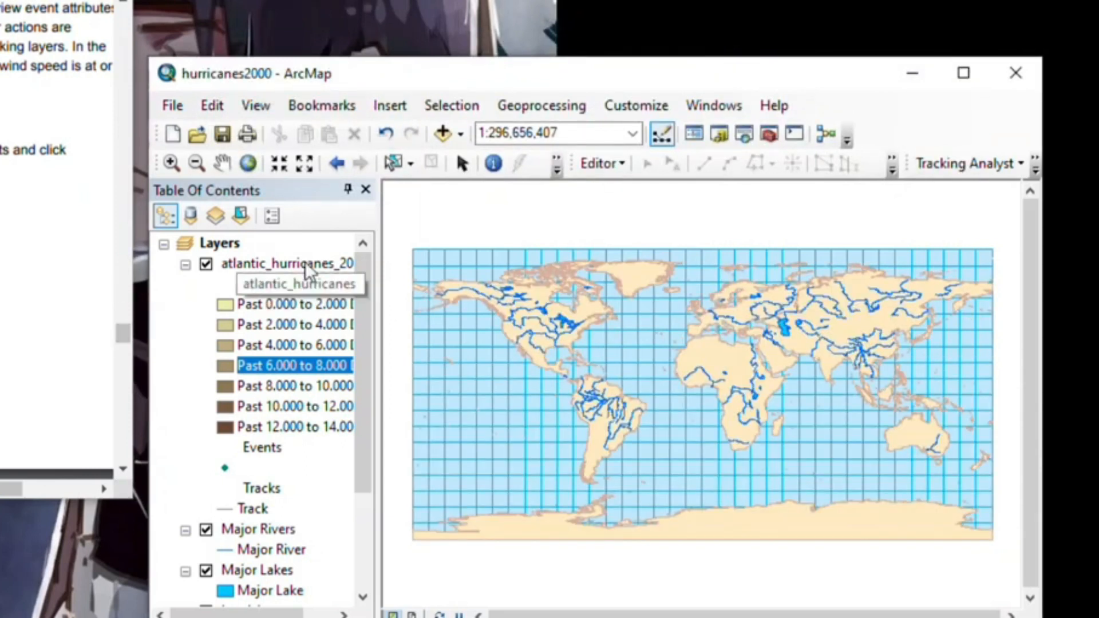
# Create a Highlight / Suppression action named Excessive Wind Speed in the properties of the atlantic_hurricanes_2000 layer
pyautogui.click(304, 263)
pyautogui.rightClick(305, 264)
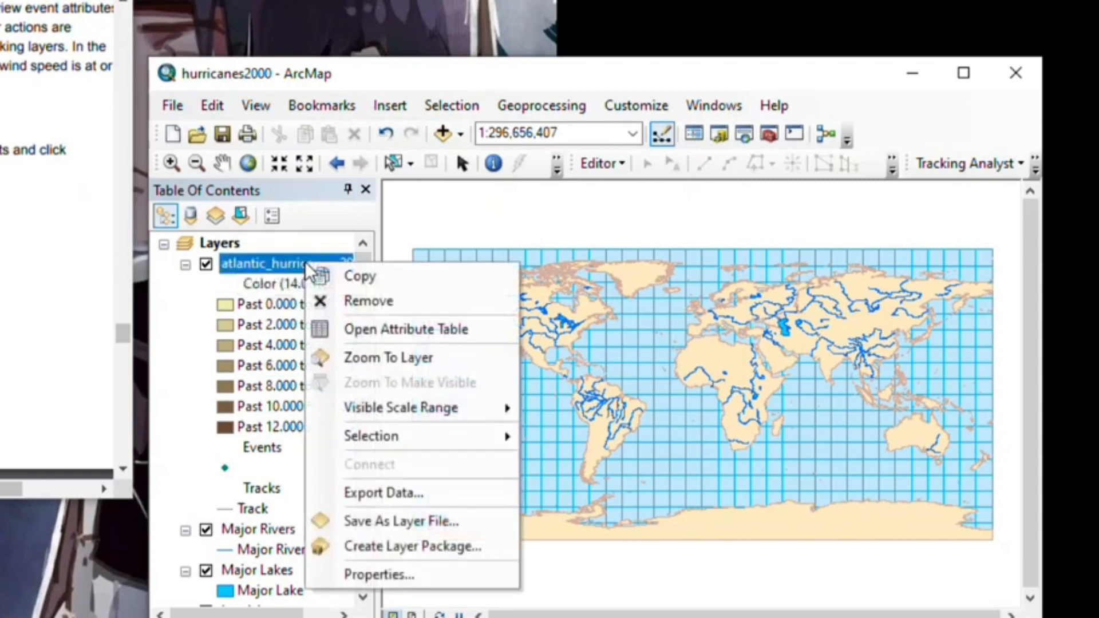
pyautogui.click(372, 572)
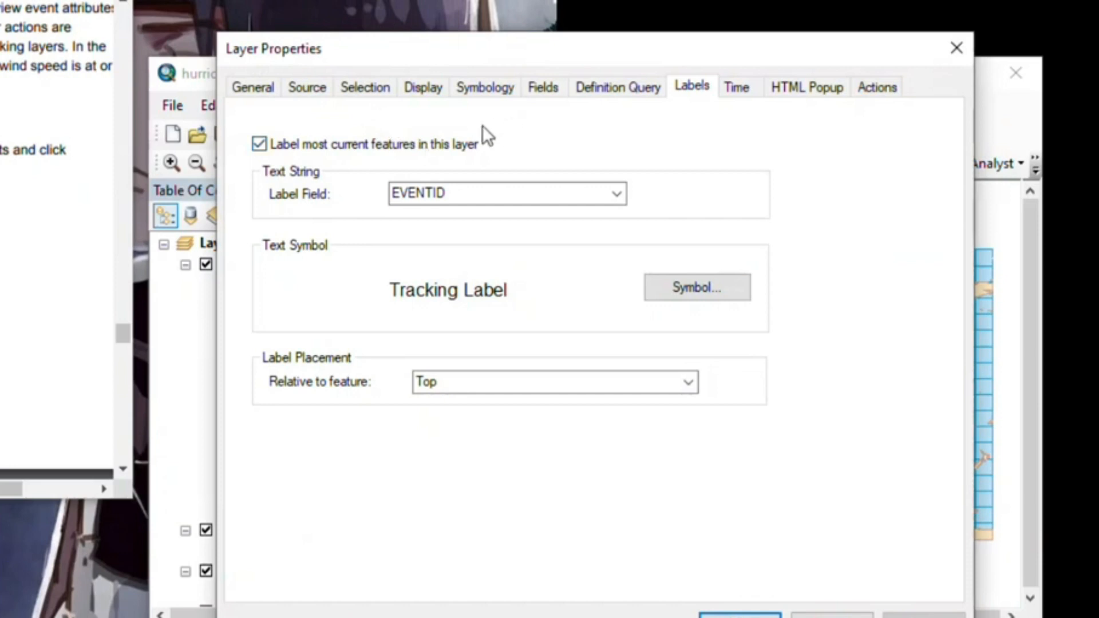
pyautogui.click(859, 91)
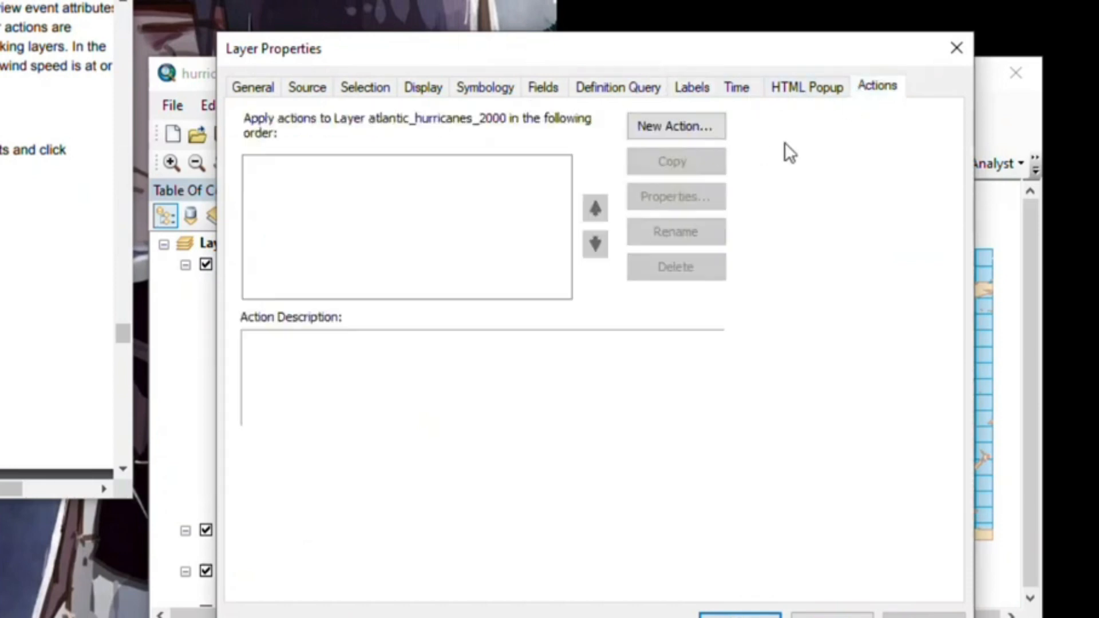
pyautogui.click(661, 136)
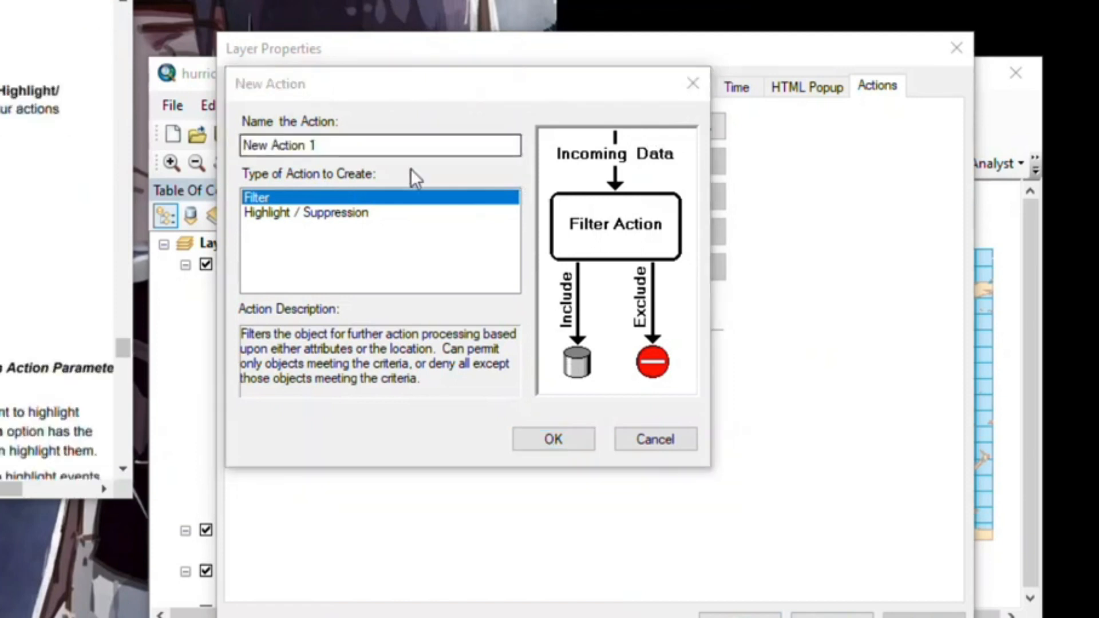
pyautogui.doubleClick(322, 147)
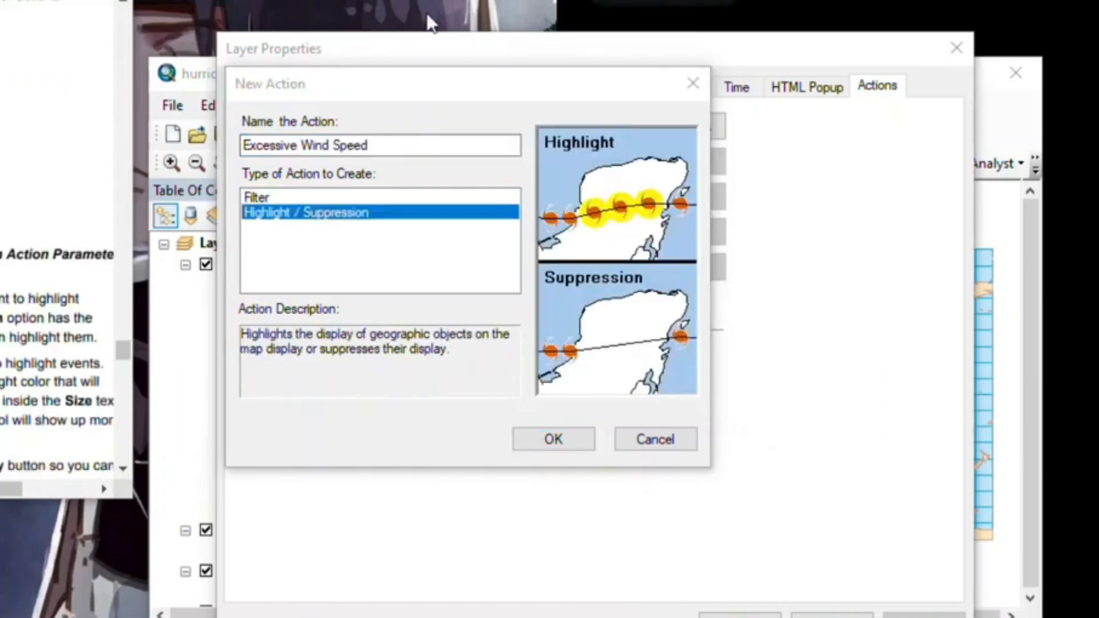
pyautogui.click(559, 437)
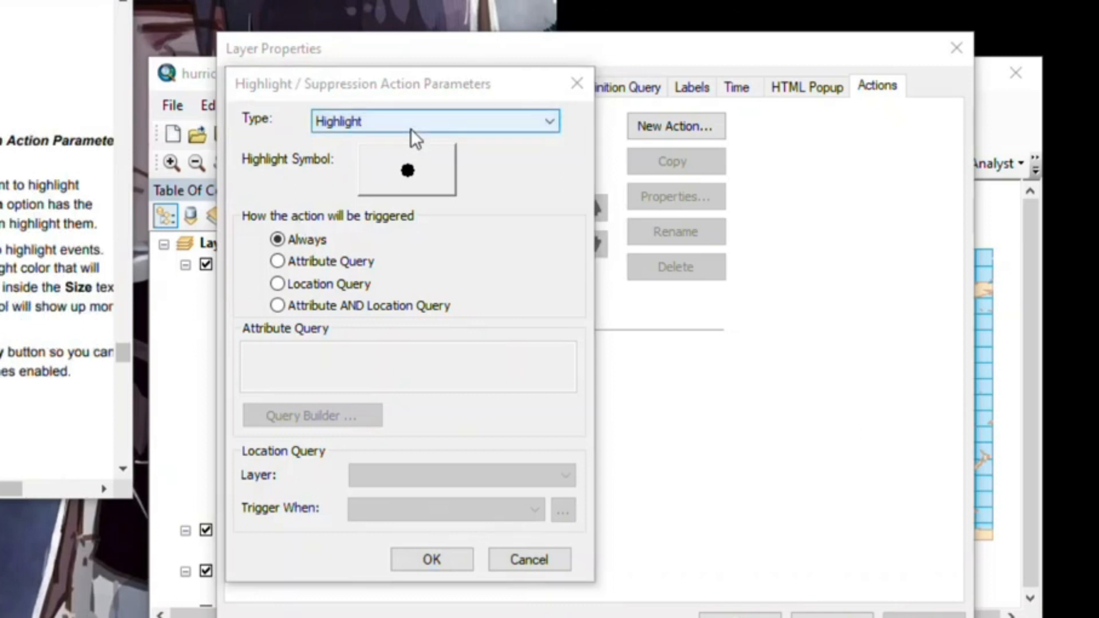
# Change the action's highlight symbol color to green and accept the symbol
pyautogui.click(388, 176)
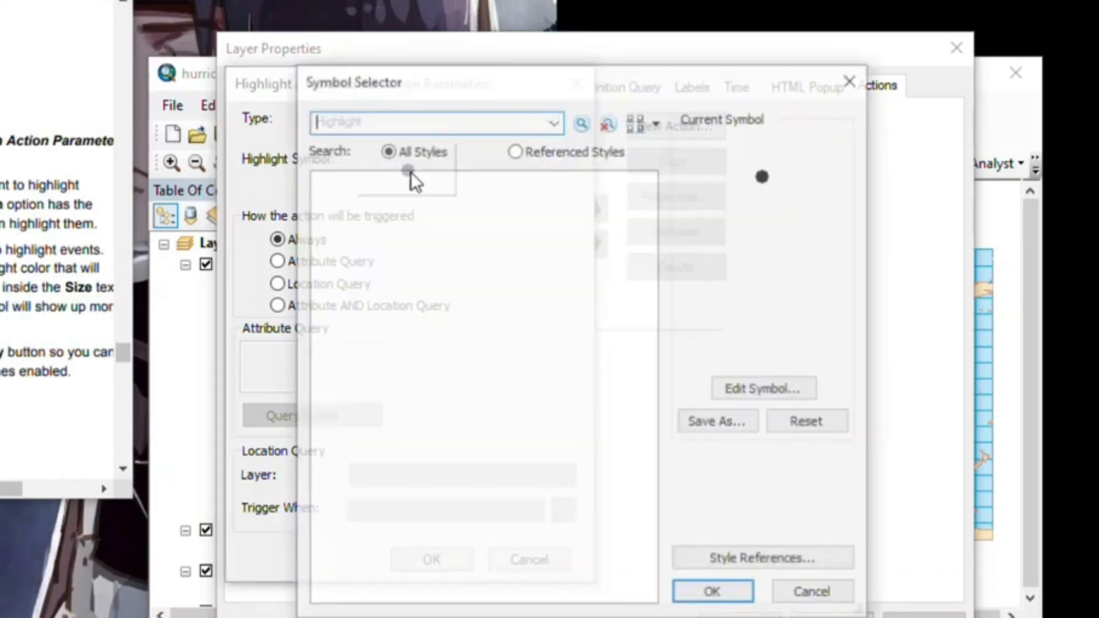
pyautogui.click(795, 266)
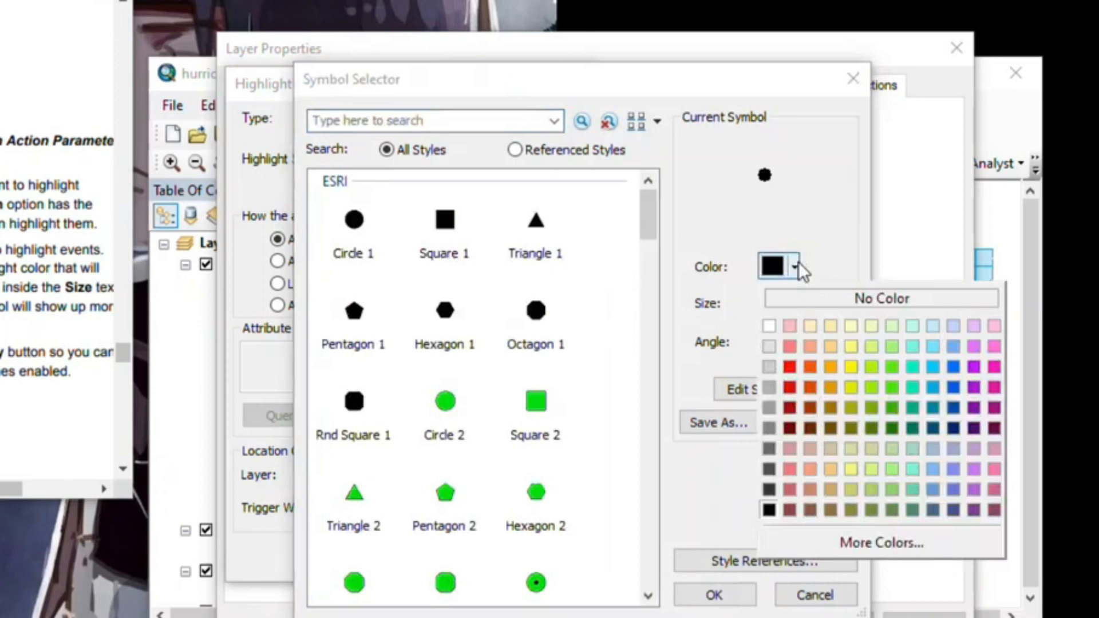
pyautogui.click(888, 406)
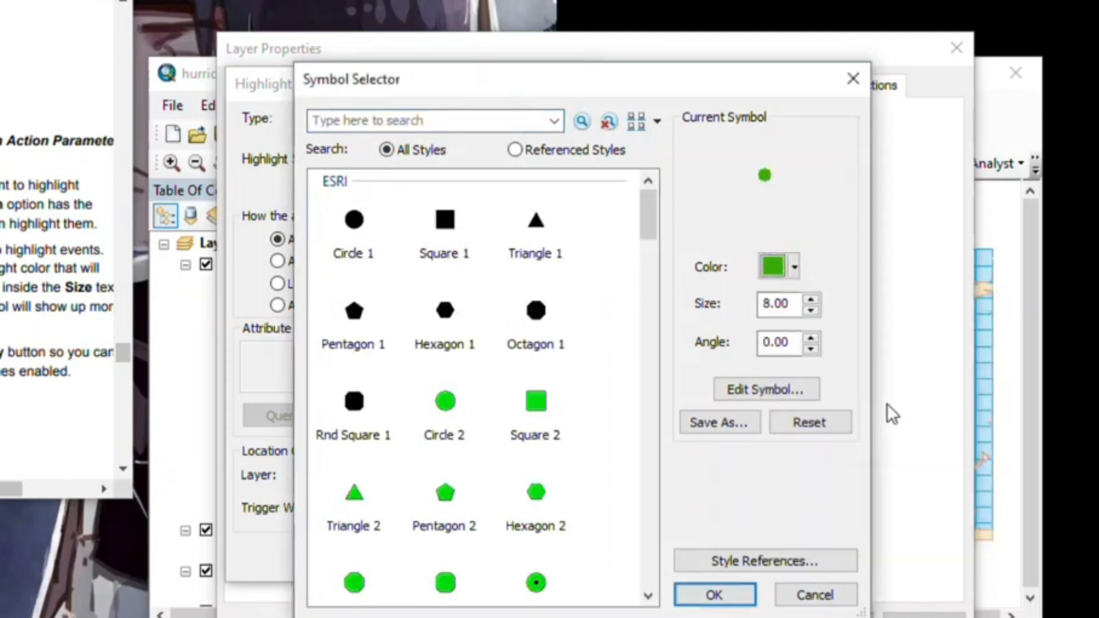
pyautogui.click(738, 597)
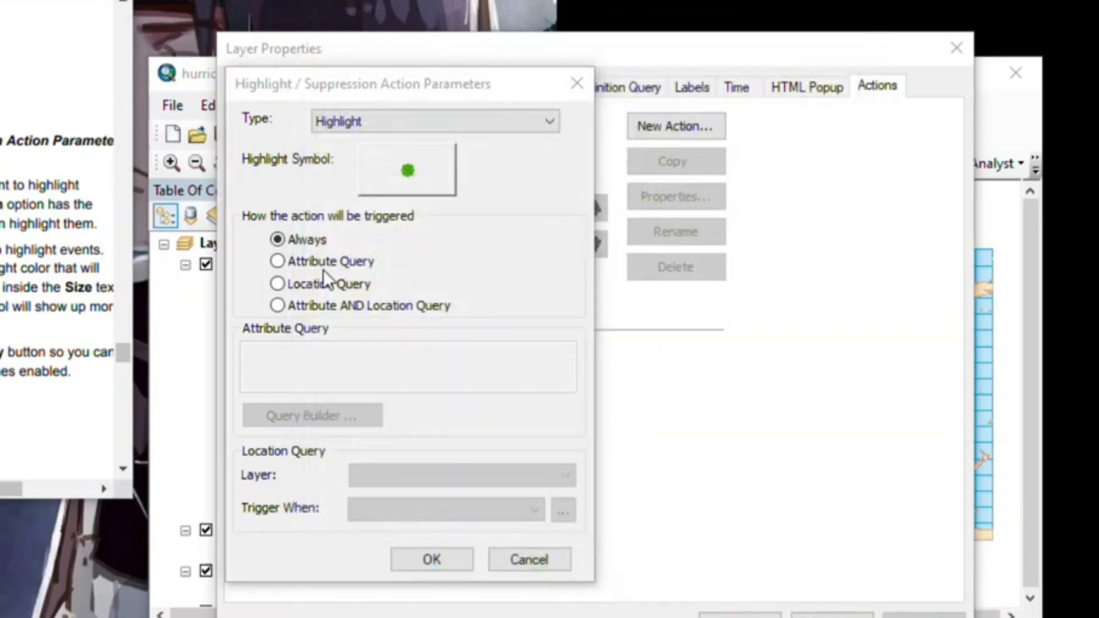
# Trigger the action by the attribute query "WINDSPEED" >=70, then accept the action parameters and the layer properties
pyautogui.click(278, 260)
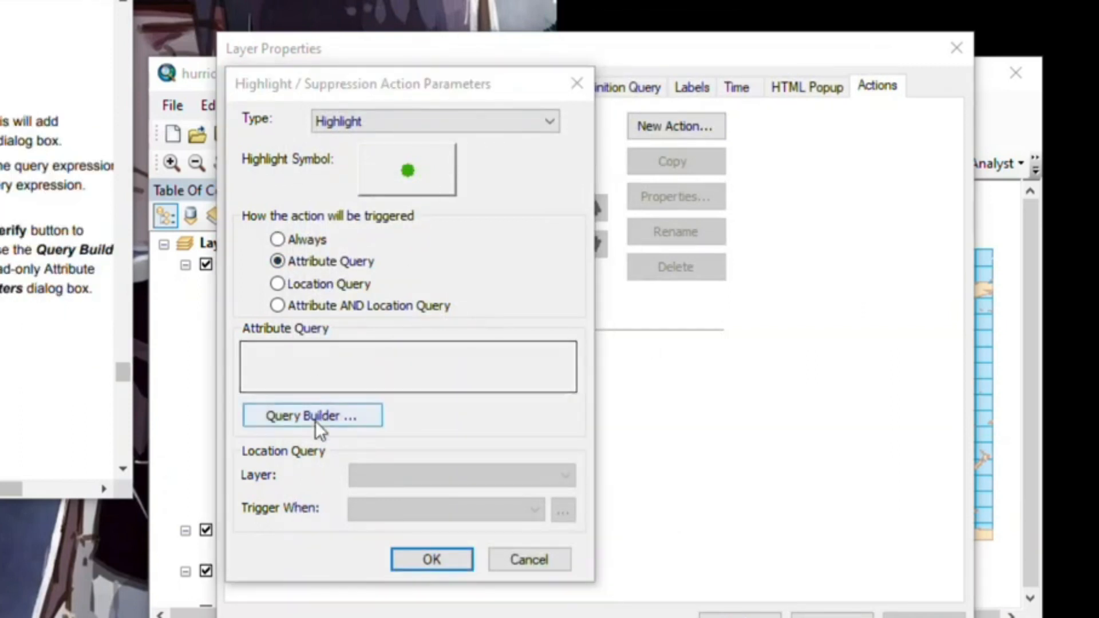
pyautogui.click(315, 416)
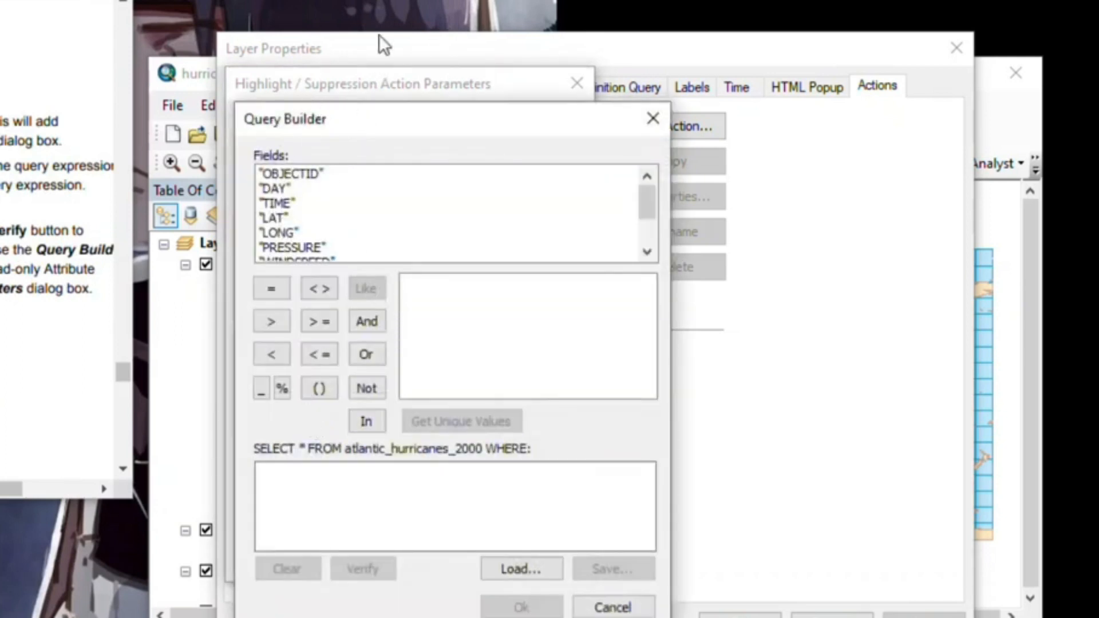
pyautogui.scroll(-2, 355, 191)
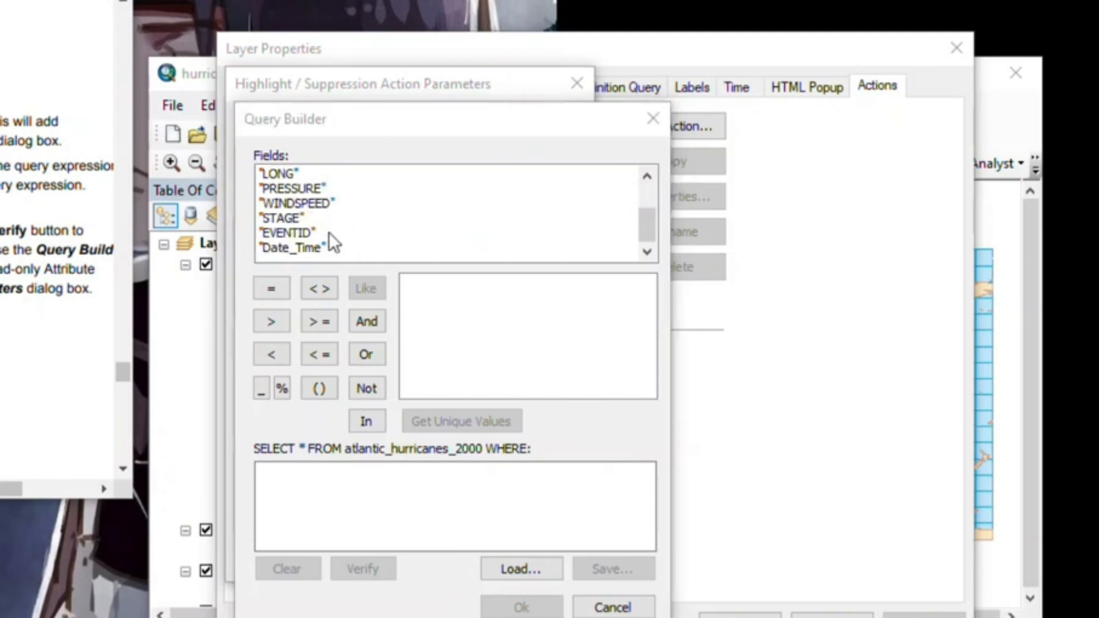
pyautogui.scroll(2, 329, 232)
pyautogui.scroll(-2, 329, 232)
pyautogui.doubleClick(324, 205)
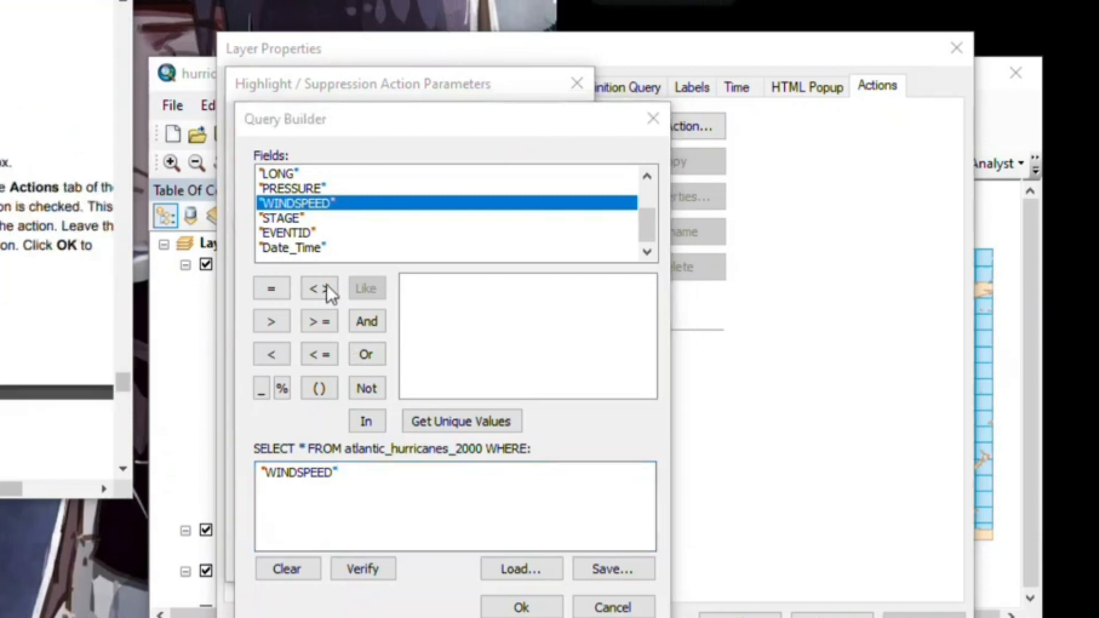
pyautogui.click(327, 319)
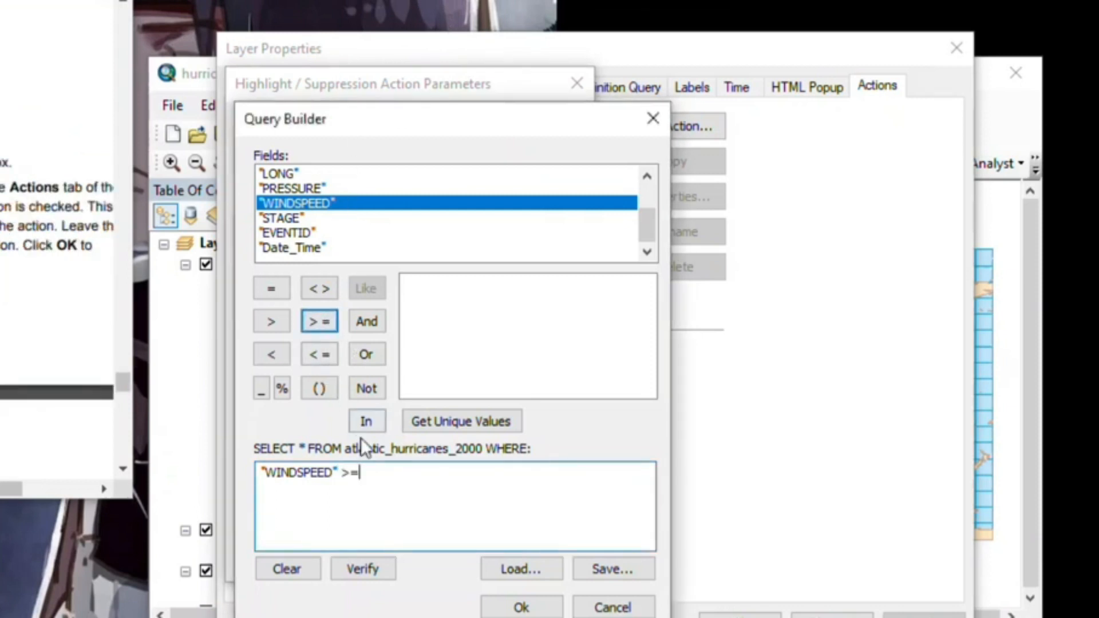
pyautogui.write('70')
pyautogui.click(515, 607)
pyautogui.click(429, 560)
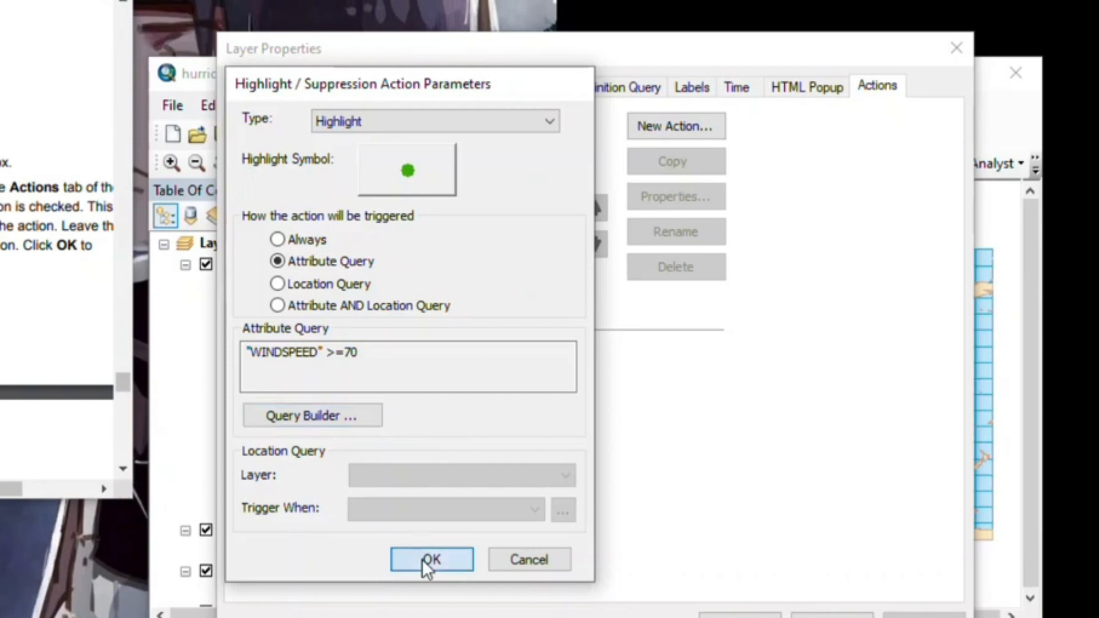
pyautogui.scroll(-2, 57, 229)
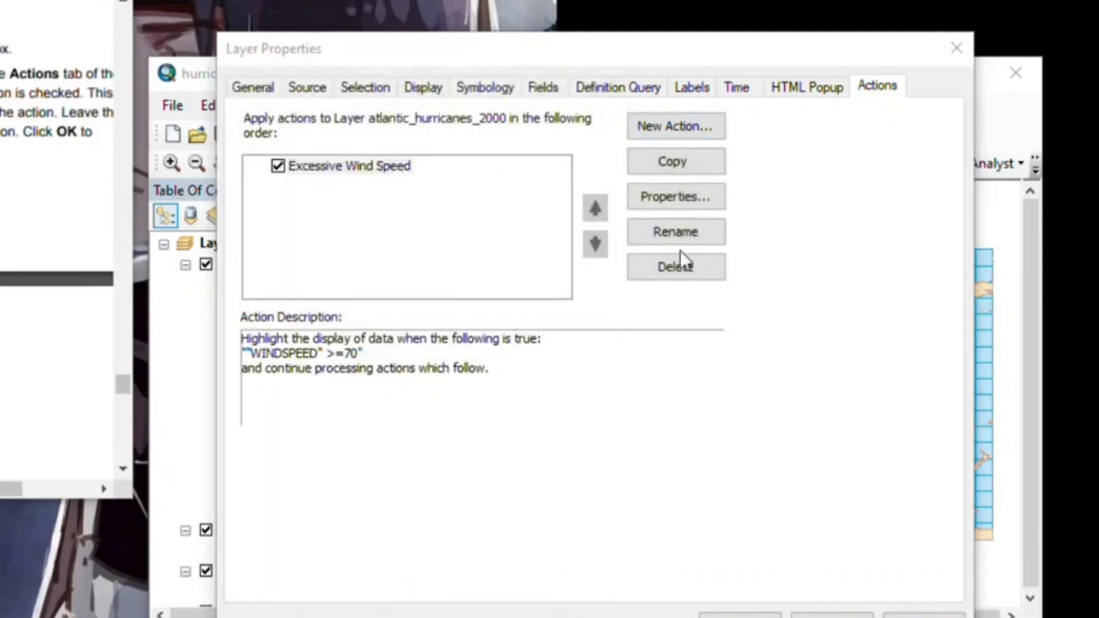
pyautogui.click(738, 613)
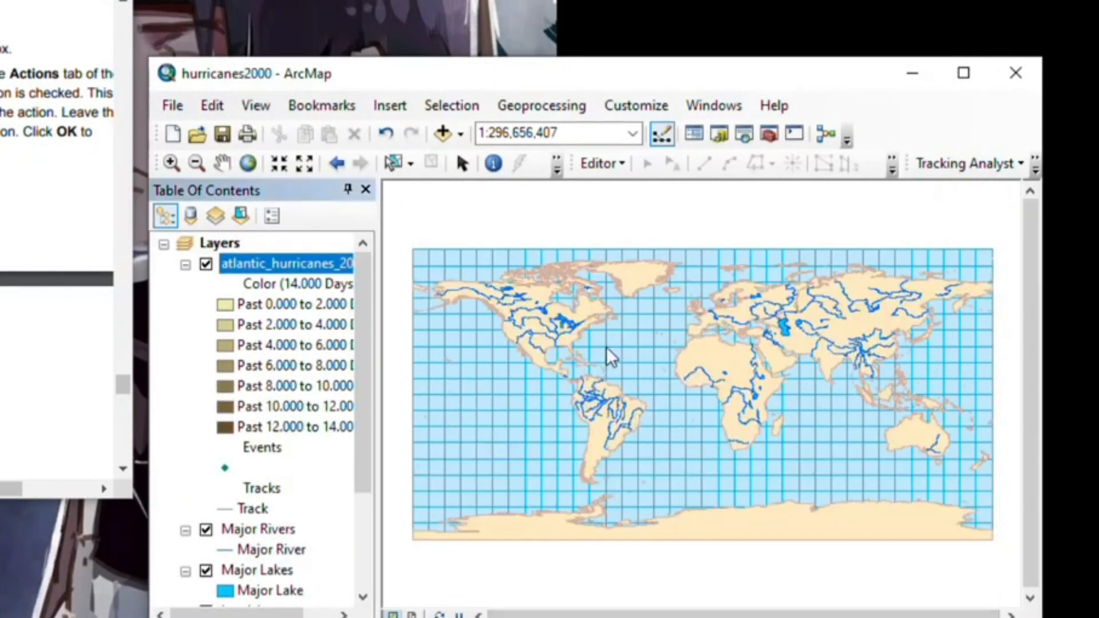
# Reopen the Playback Manager and move the current time to several September 2000 moments to examine the highlighted hurricane events
pyautogui.click(1017, 173)
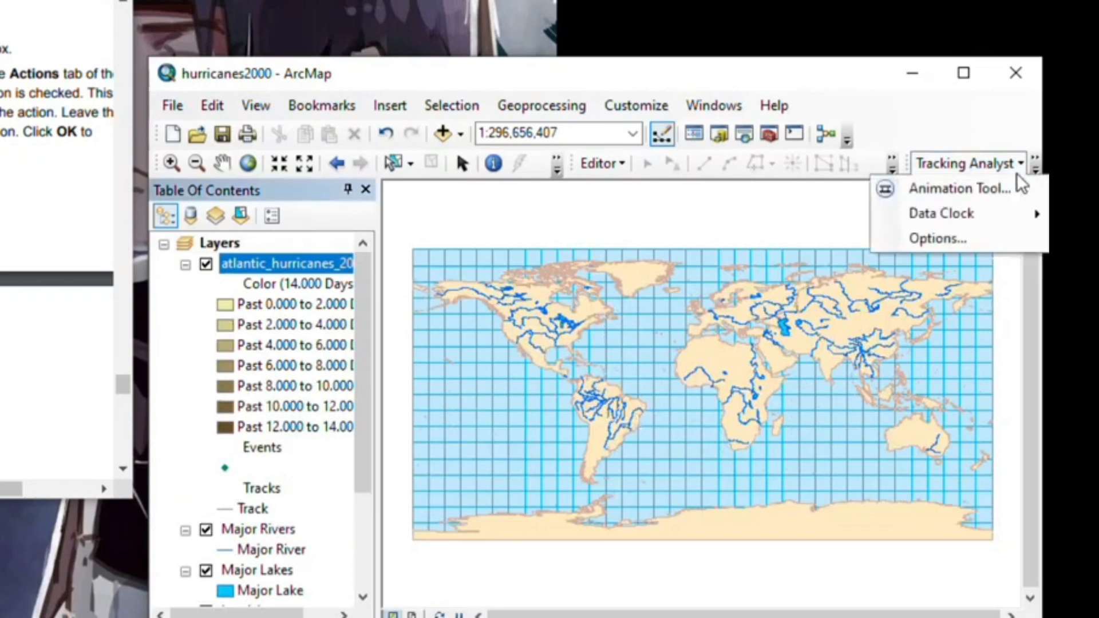
pyautogui.click(1020, 170)
pyautogui.click(1034, 167)
pyautogui.click(1028, 246)
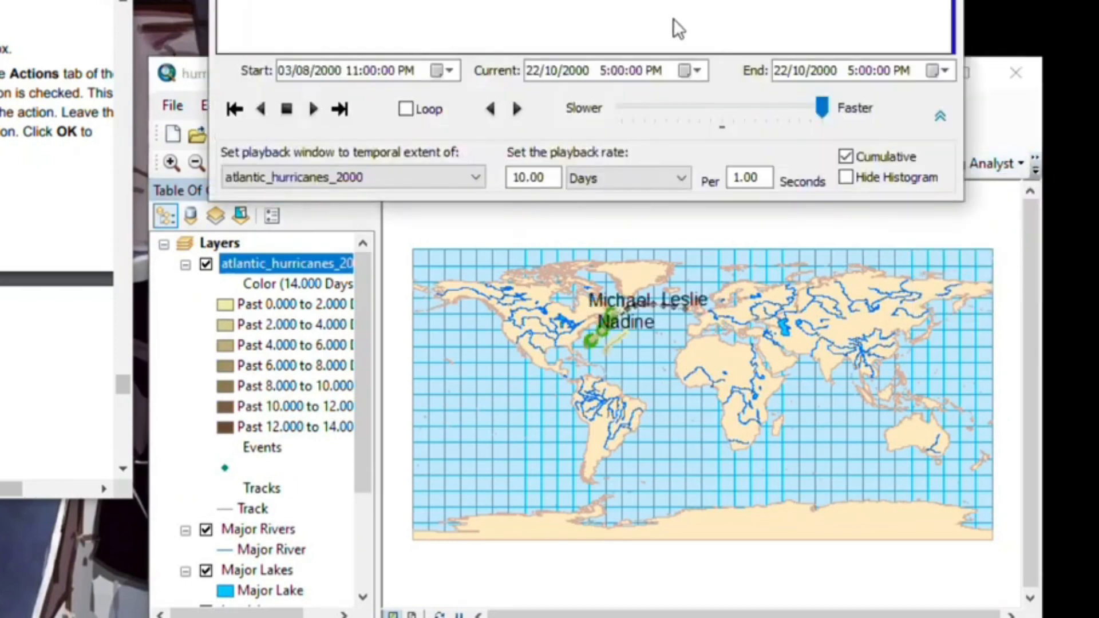
pyautogui.click(693, 29)
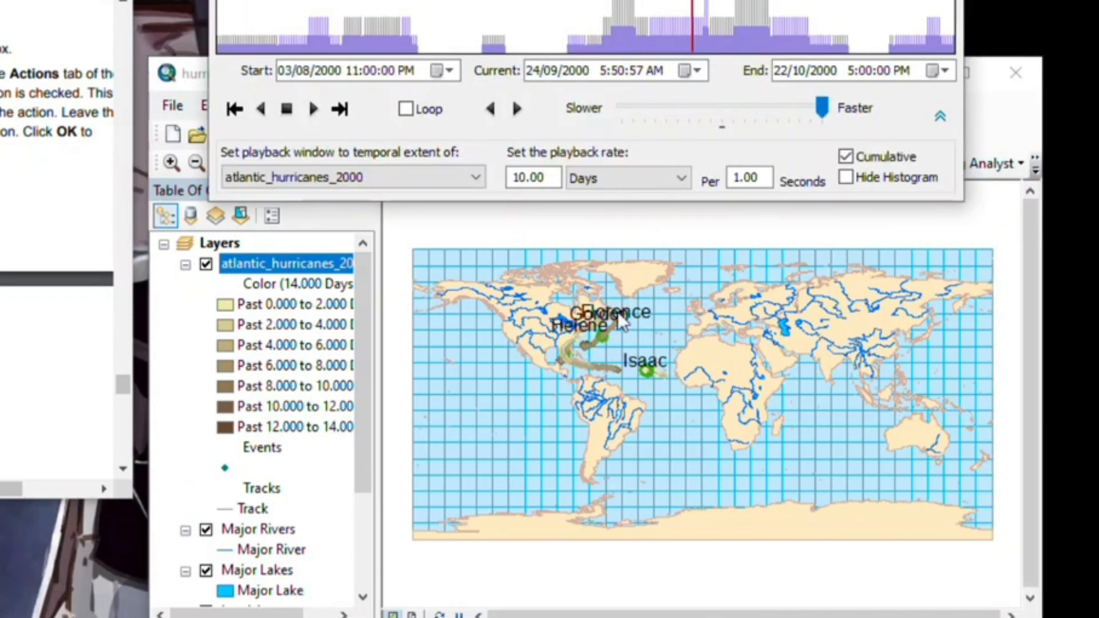
pyautogui.click(666, 31)
pyautogui.click(653, 37)
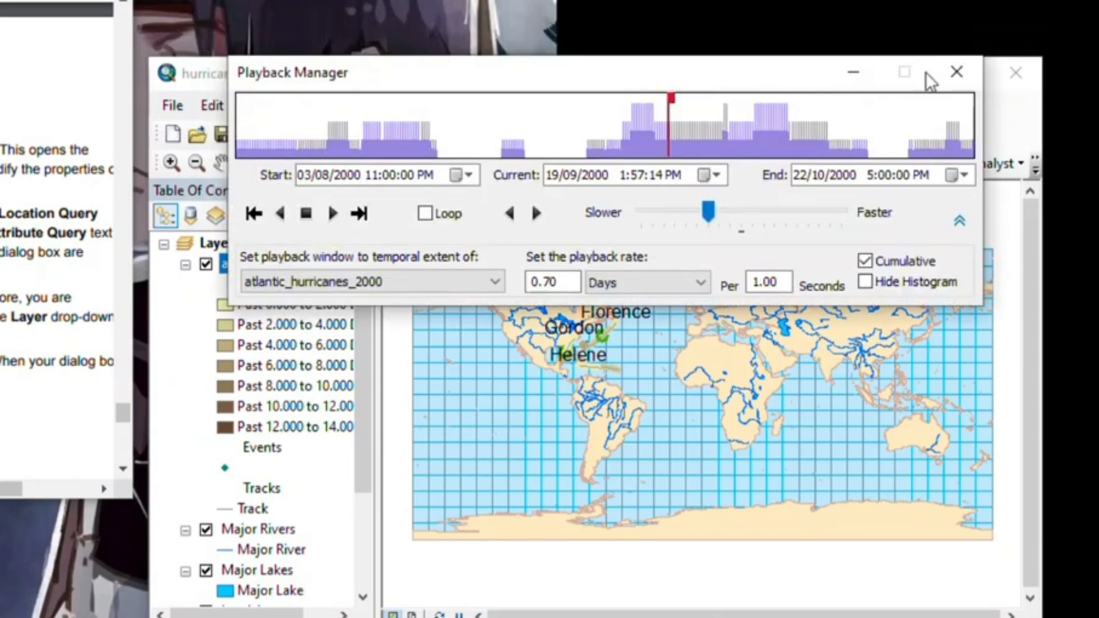
# Close the Playback Manager, reopen the Excessive Wind Speed action of the atlantic_hurricanes_2000 layer and set its trigger to Attribute AND Location Query
pyautogui.click(955, 73)
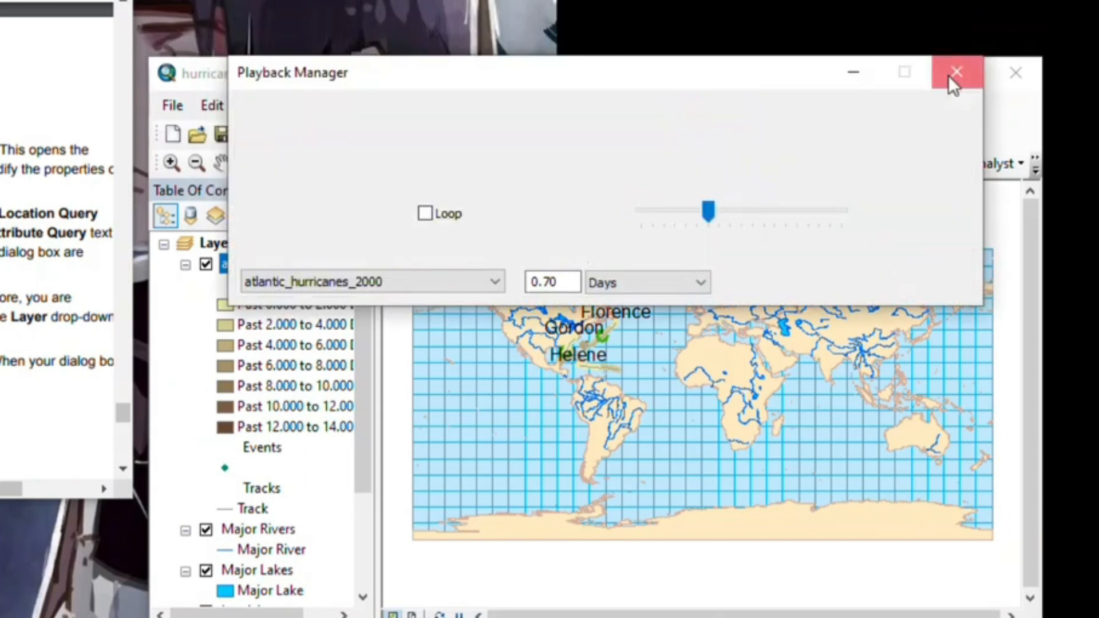
pyautogui.rightClick(287, 264)
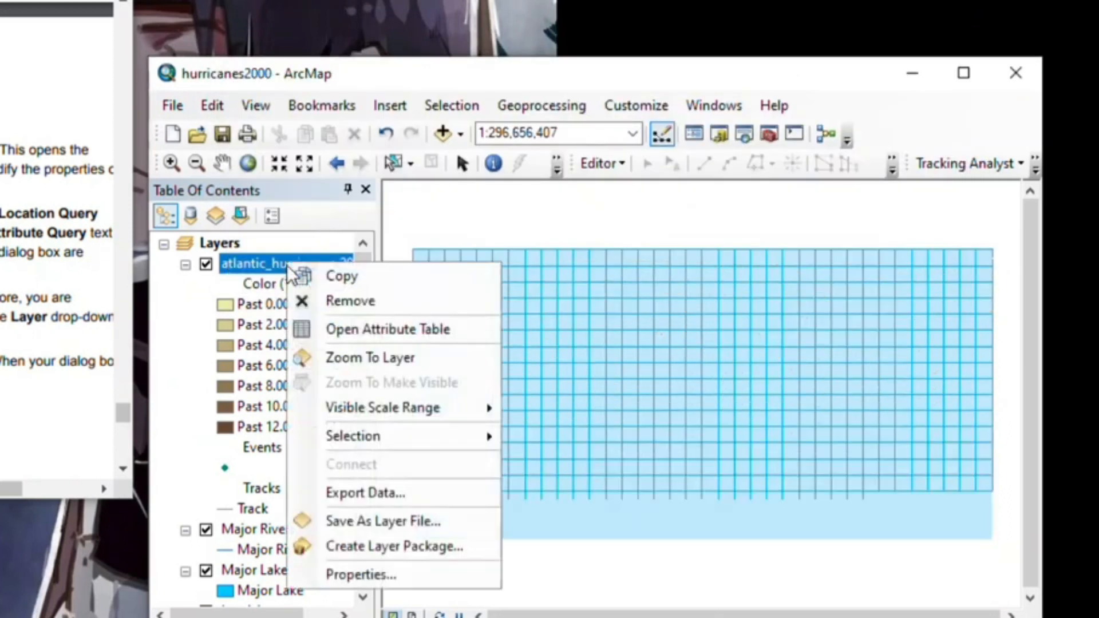
pyautogui.click(342, 582)
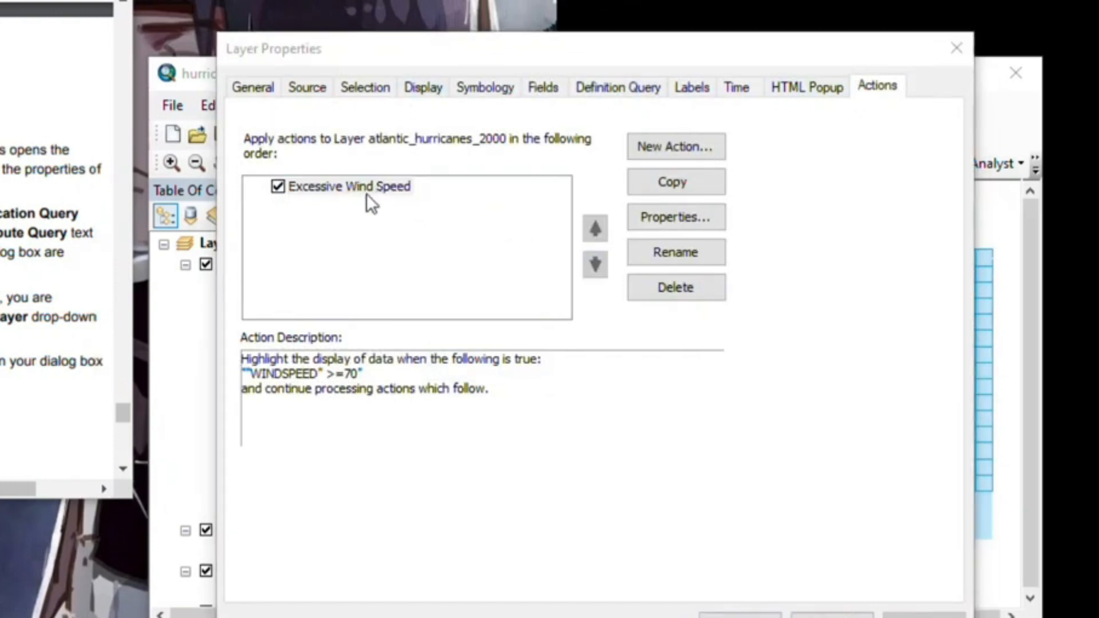
pyautogui.doubleClick(360, 190)
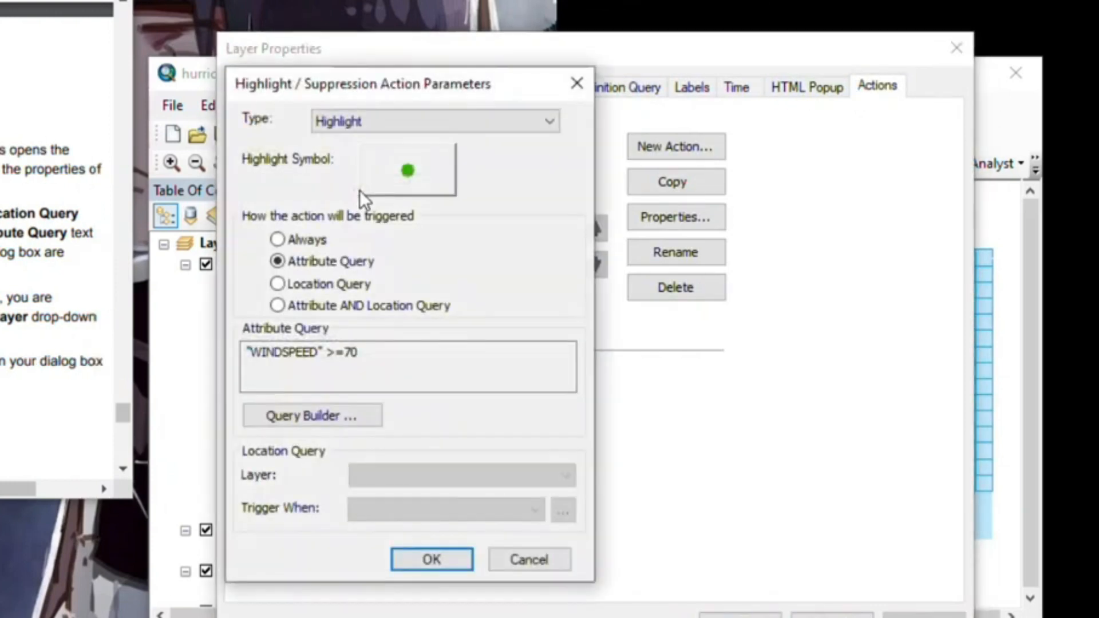
pyautogui.moveTo(298, 92); pyautogui.dragTo(424, 43)
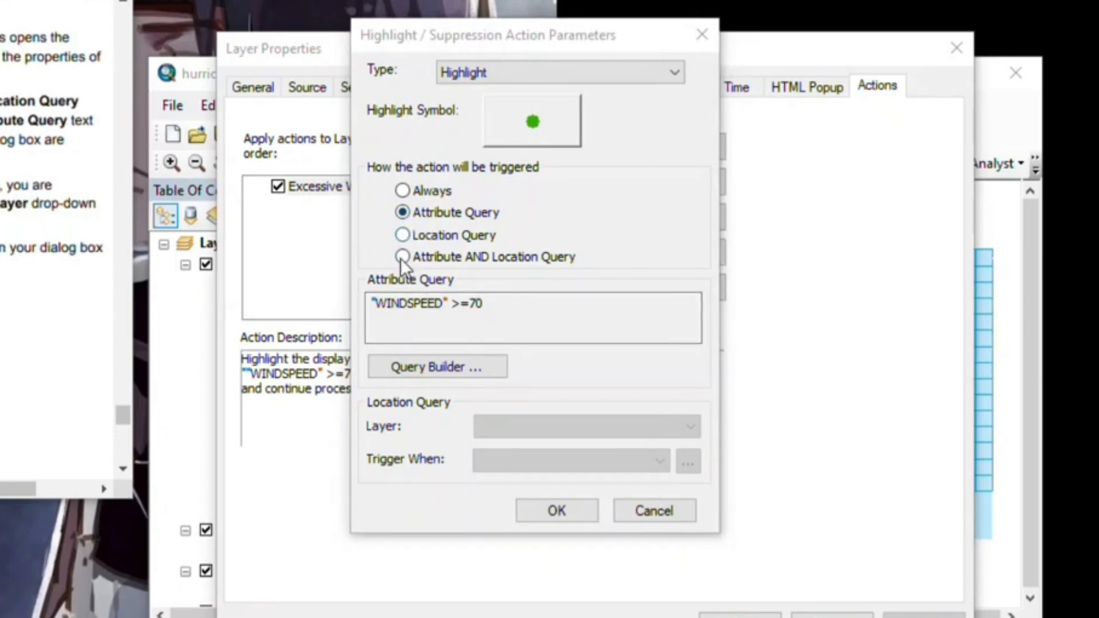
pyautogui.click(401, 259)
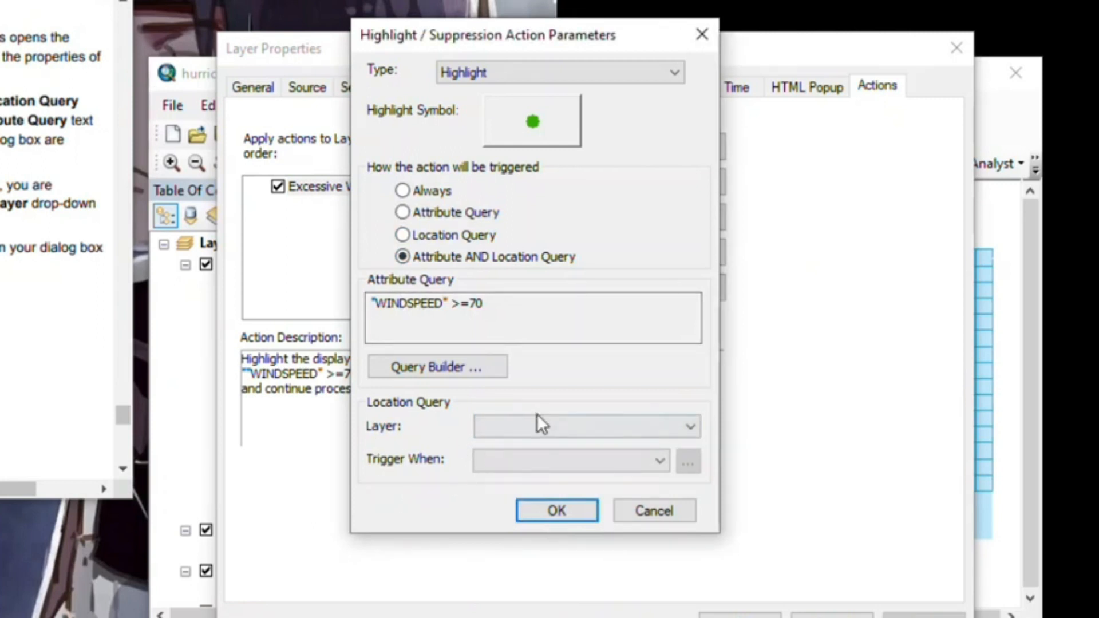
# Set the action's location query to trigger when events intersect the Land Areas layer, then accept the action parameters and the layer properties
pyautogui.click(496, 431)
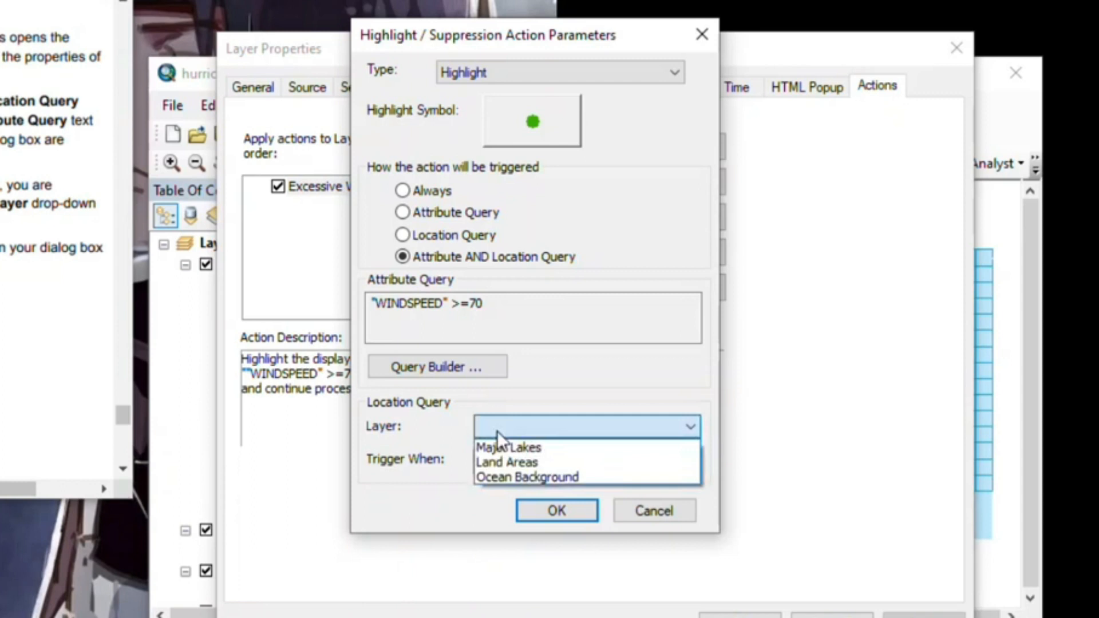
pyautogui.click(414, 444)
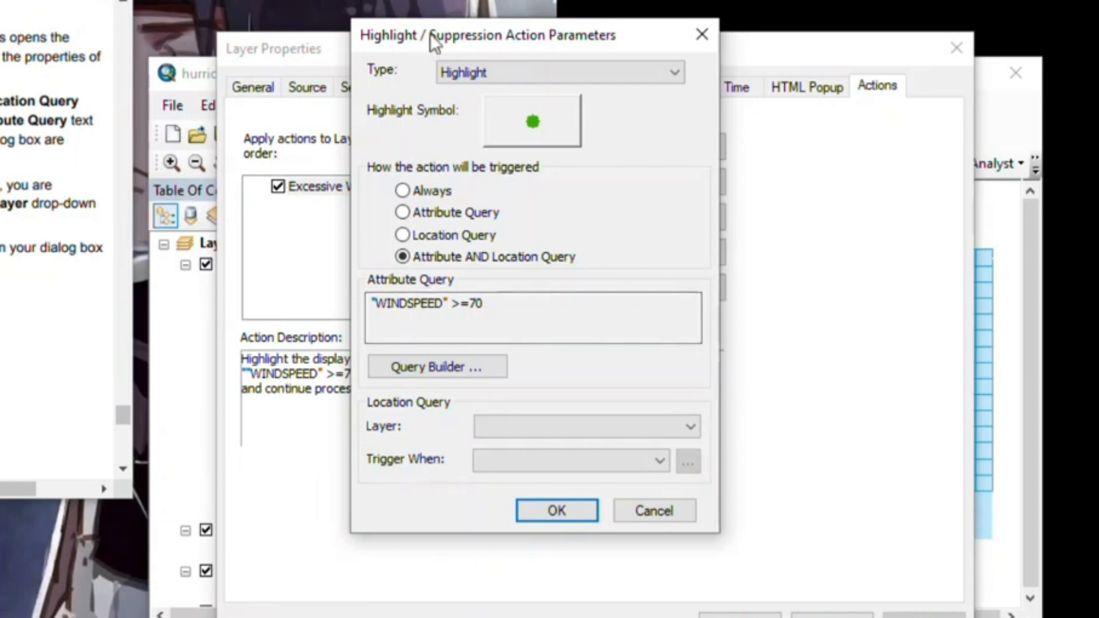
pyautogui.click(586, 461)
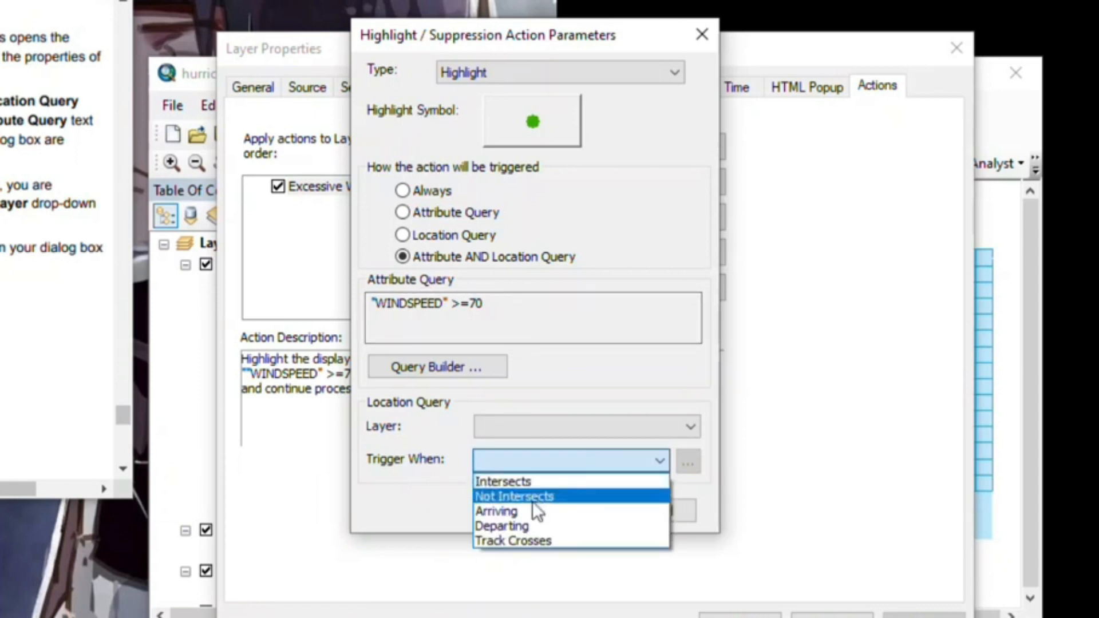
pyautogui.click(519, 480)
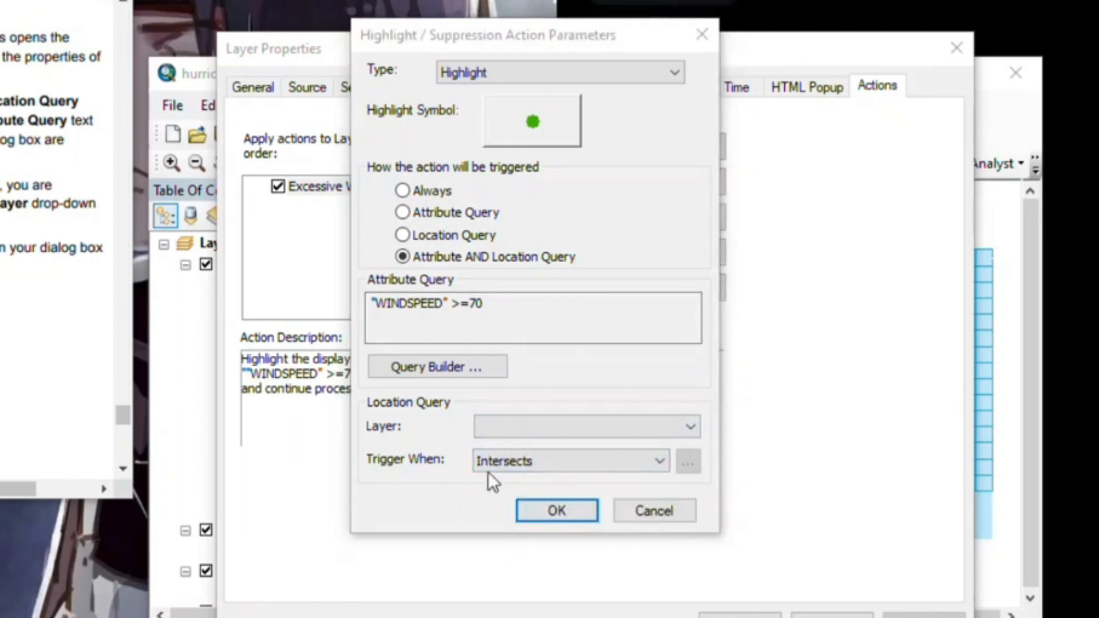
pyautogui.click(514, 434)
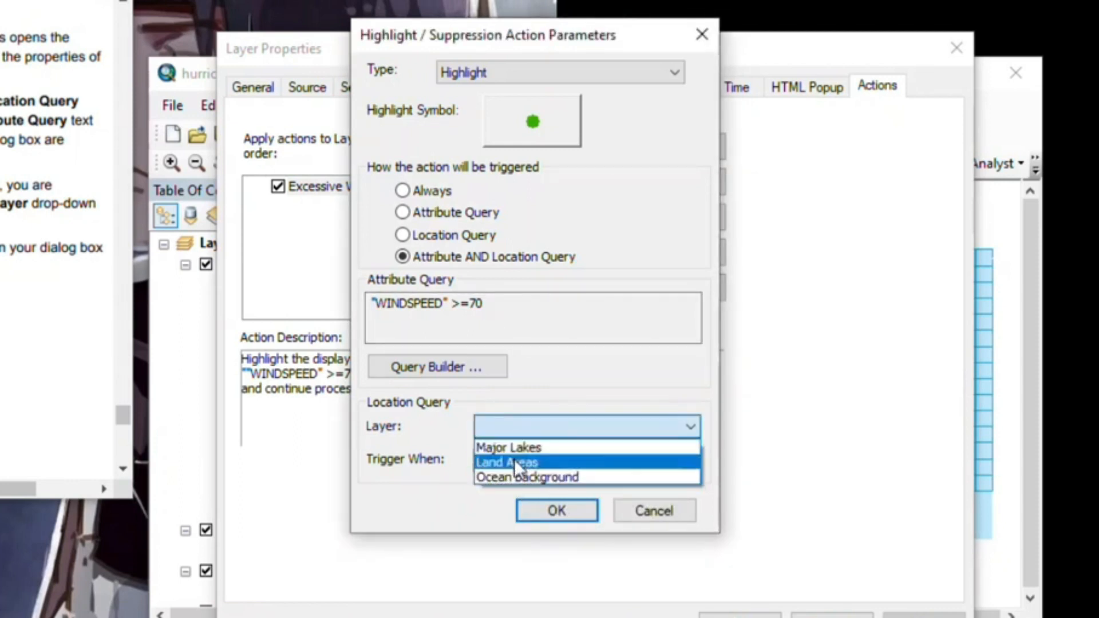
pyautogui.click(514, 461)
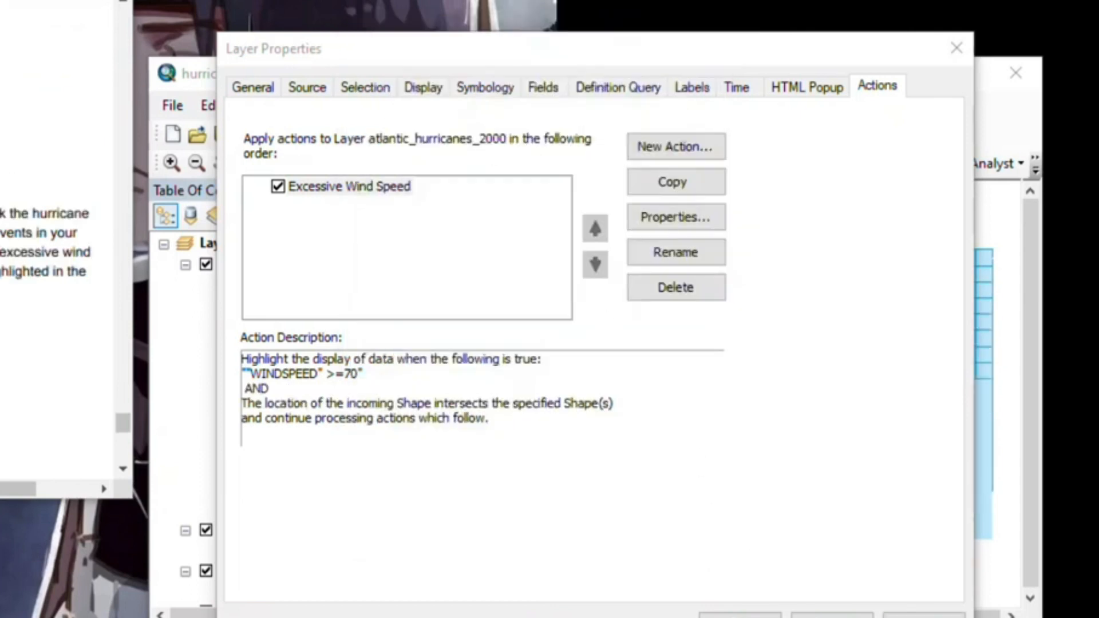
pyautogui.click(732, 616)
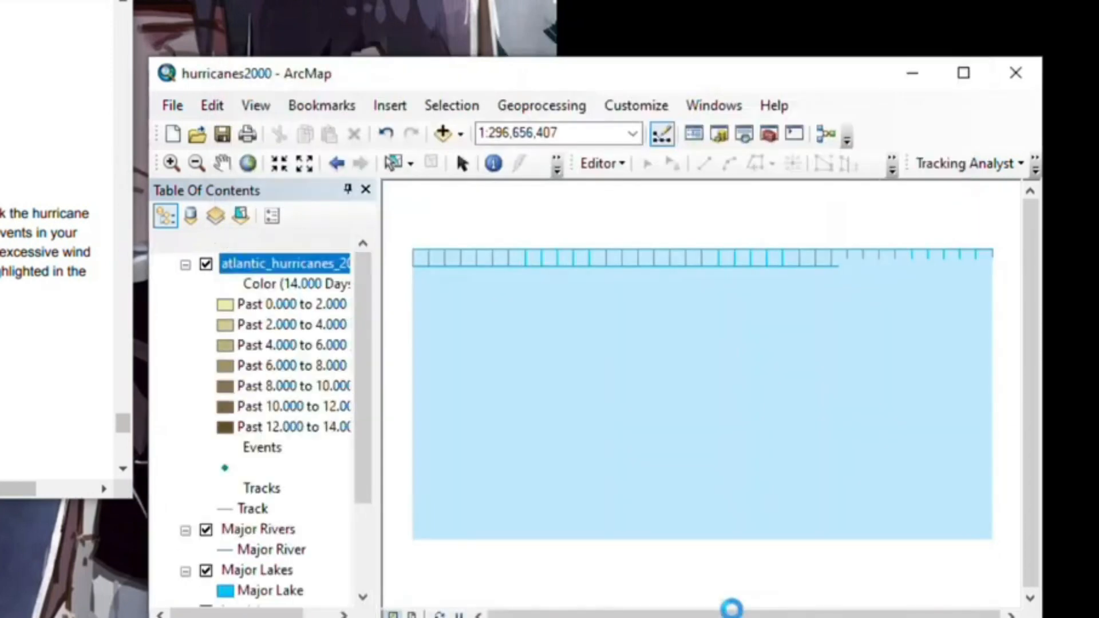
# Reopen the Playback Manager clear of the Atlantic map and play the hurricane events at a faster rate of 4.00 days per second
pyautogui.click(1035, 164)
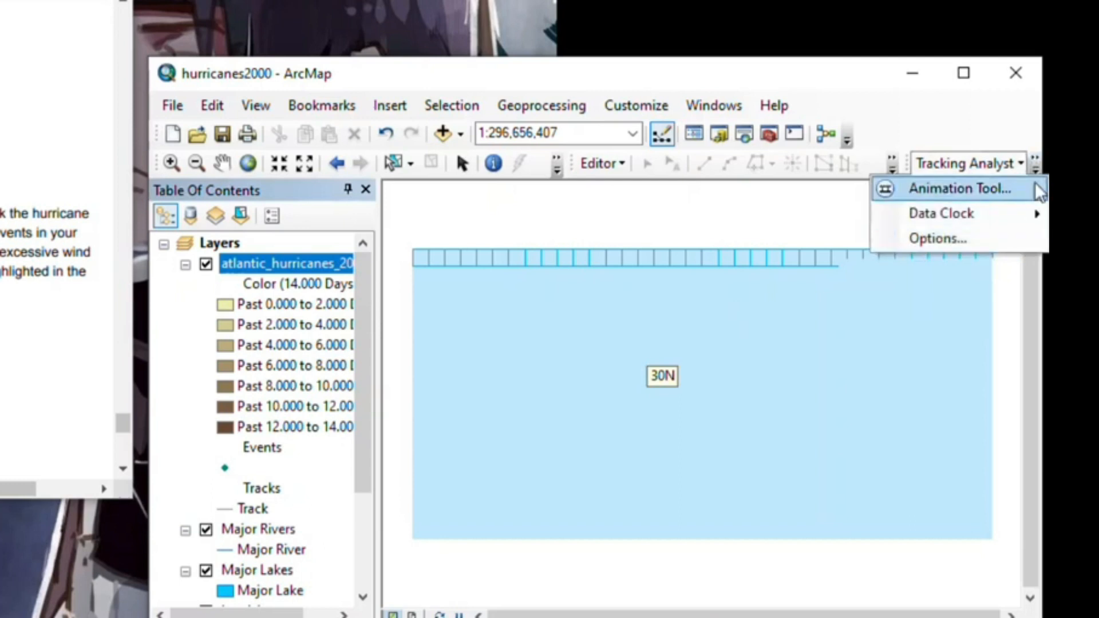
pyautogui.click(1038, 160)
pyautogui.click(1036, 163)
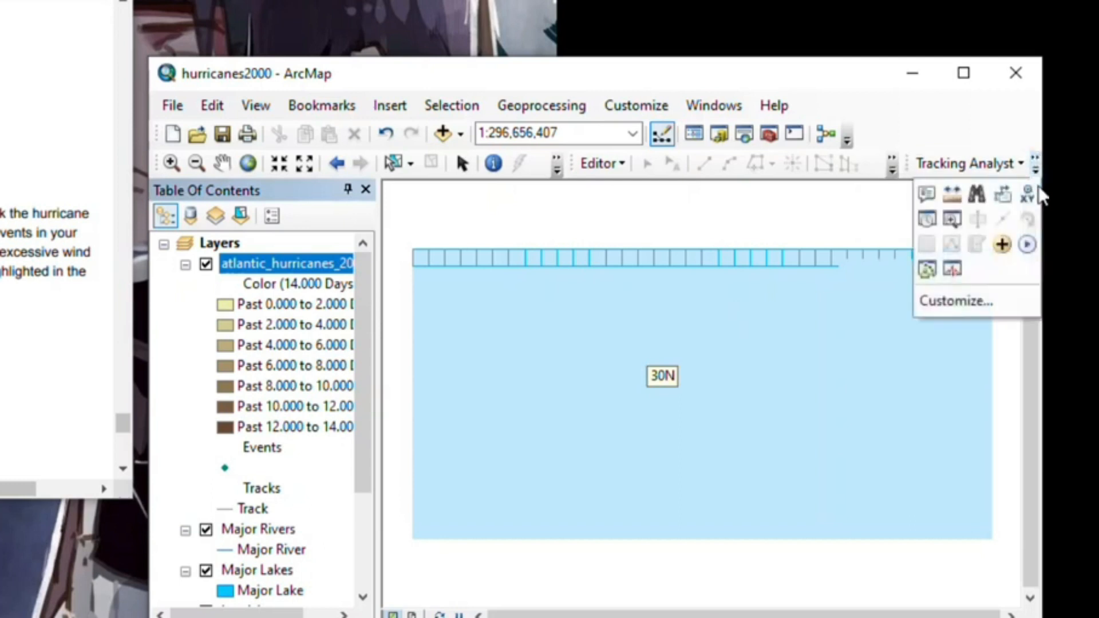
pyautogui.click(1032, 237)
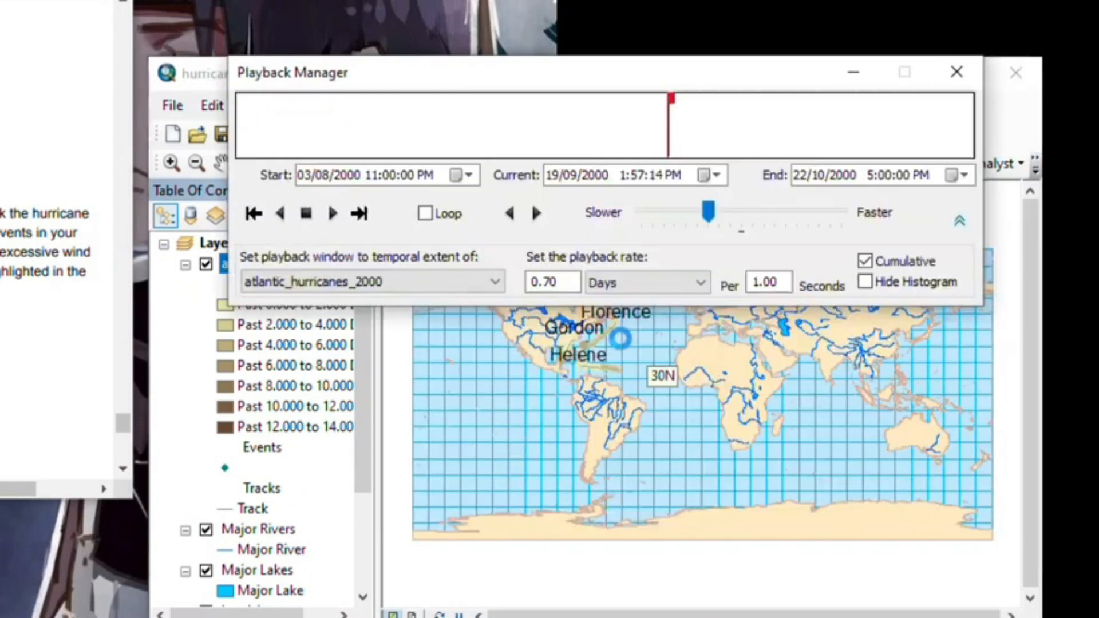
pyautogui.moveTo(711, 63); pyautogui.dragTo(710, 14)
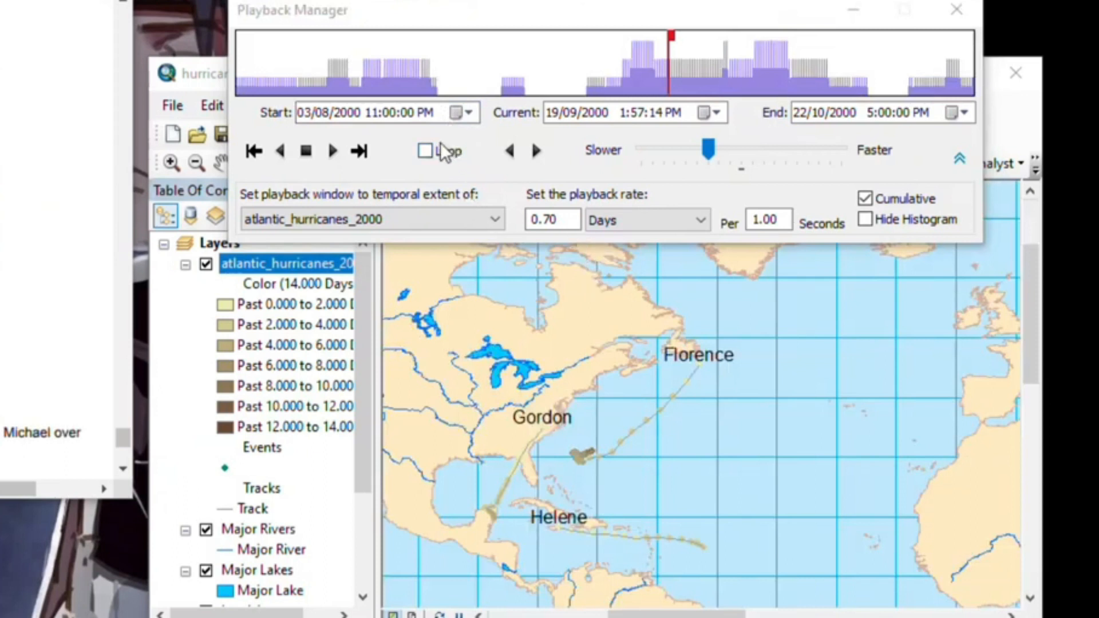
pyautogui.click(334, 150)
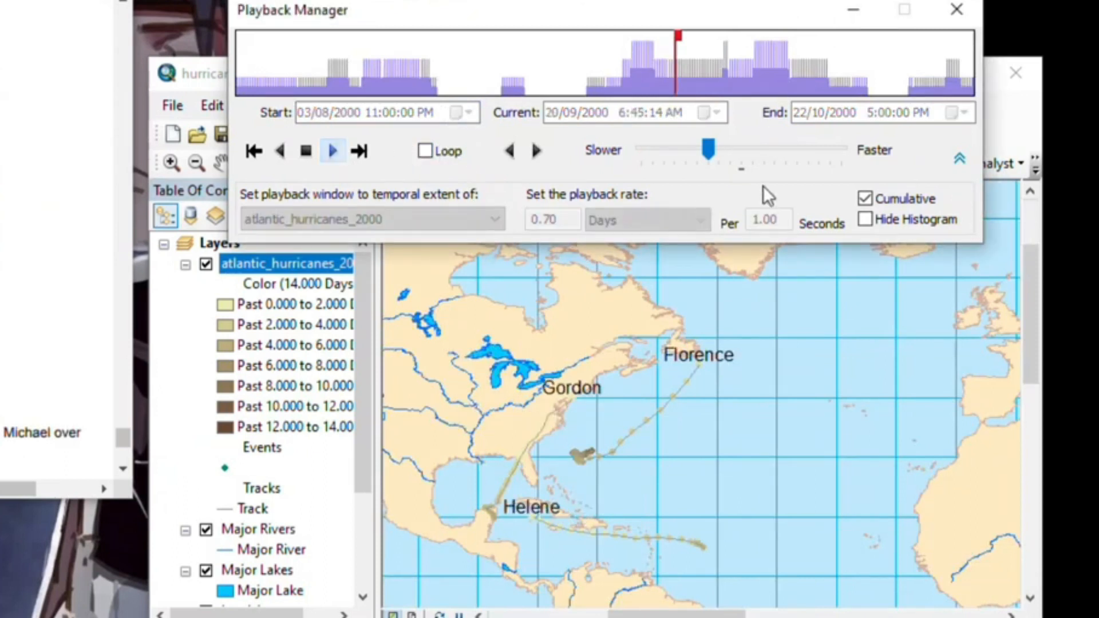
pyautogui.click(777, 147)
pyautogui.click(799, 148)
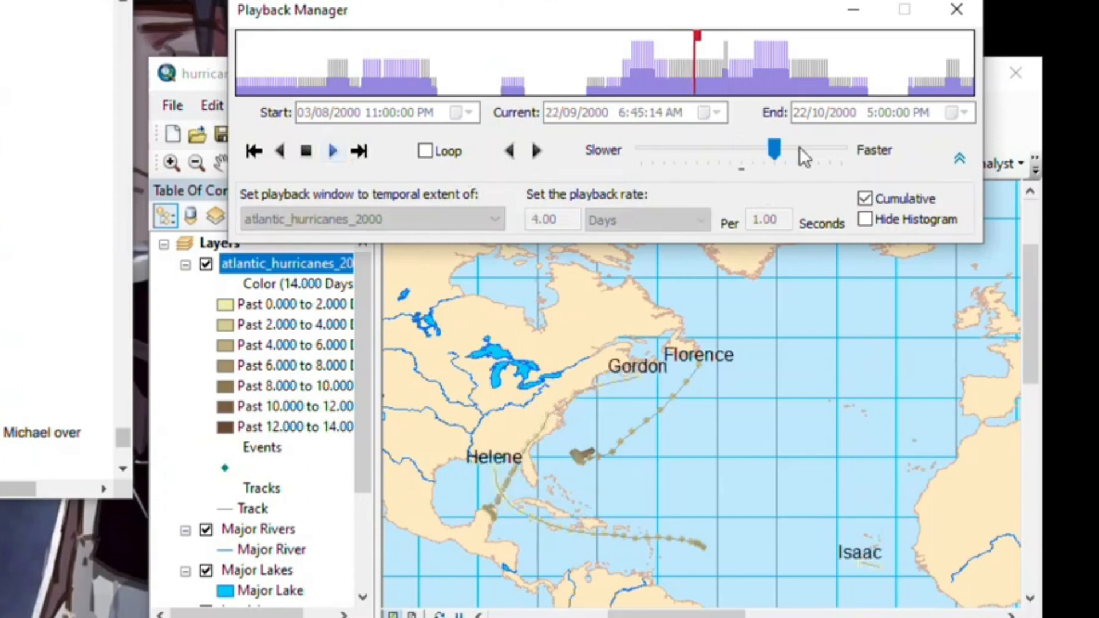